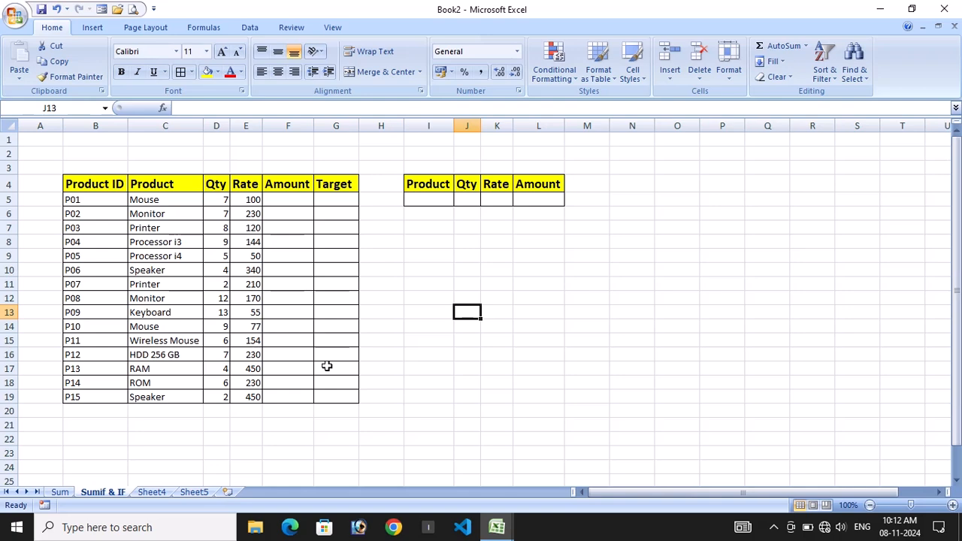
Open the Sum sheet and examine its Product and monthly sales columns
left_click(62, 493)
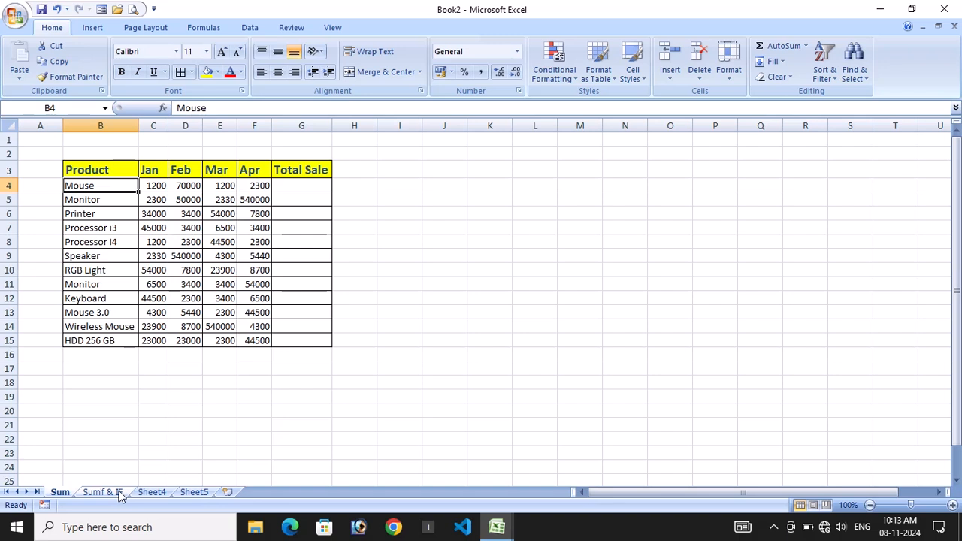
left_click(119, 172)
left_click(149, 172)
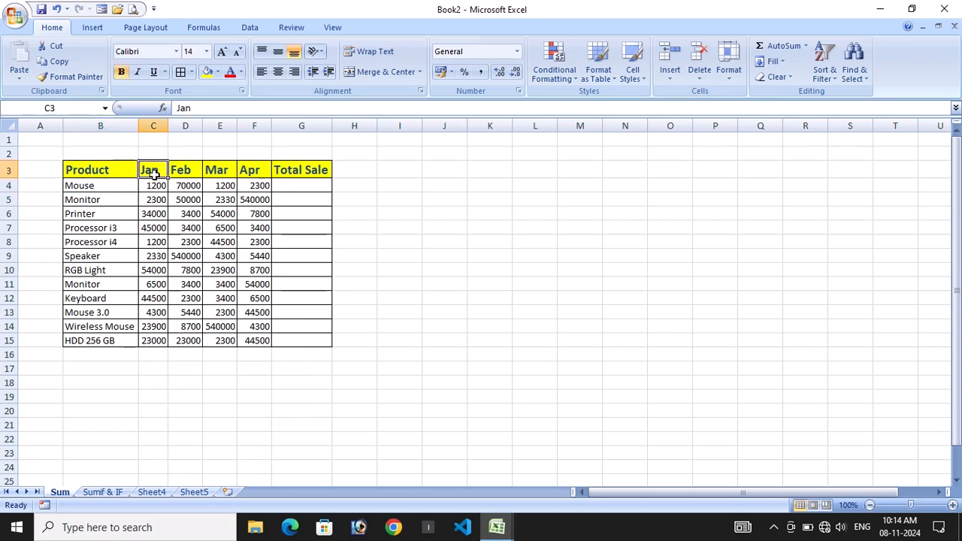
left_click(176, 171)
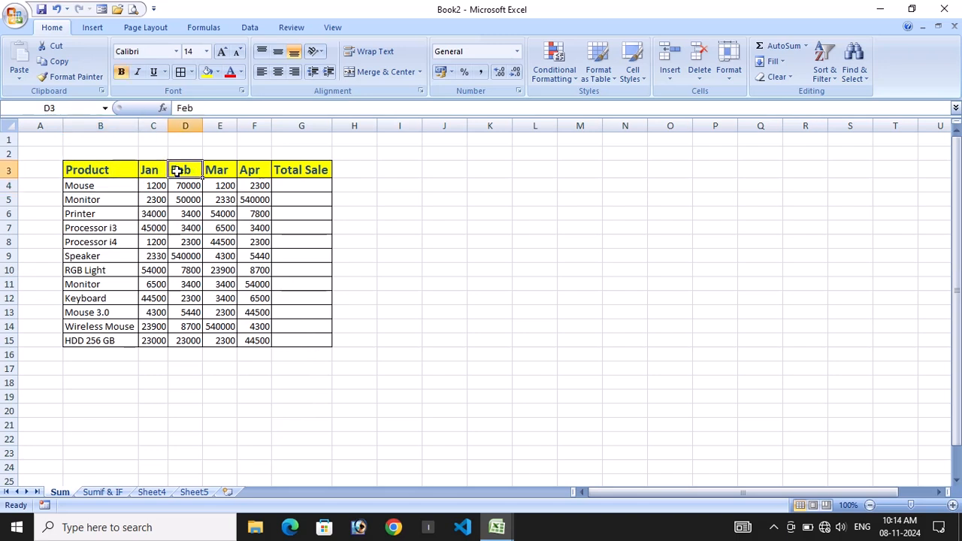
left_click(219, 172)
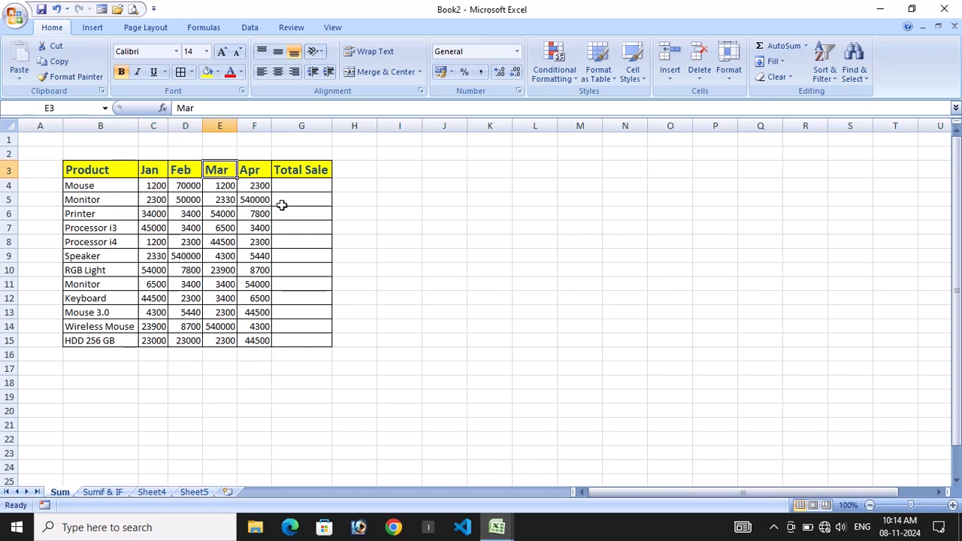
Enter =SUM(C4:F4) in cell G4 to total the Mouse row's January to April sales
left_click(294, 187)
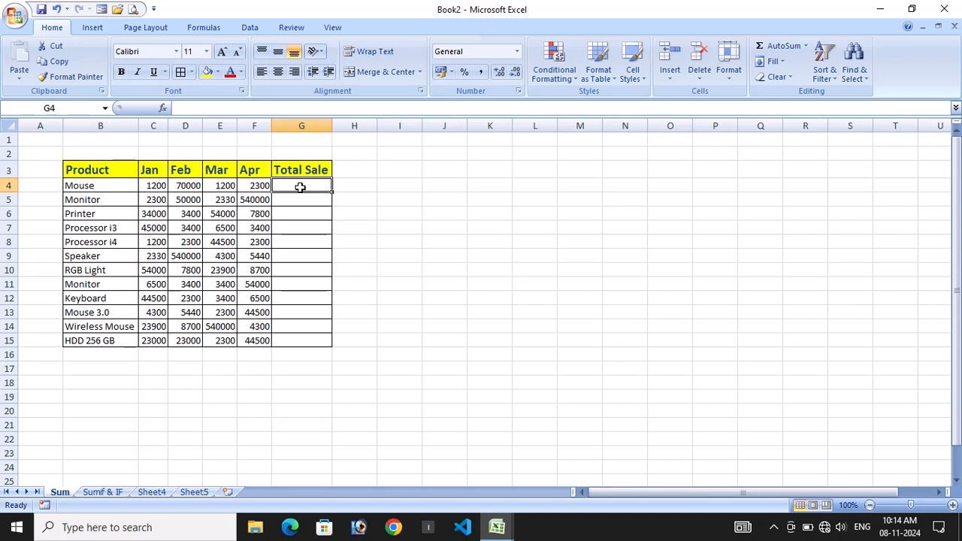
type("=")
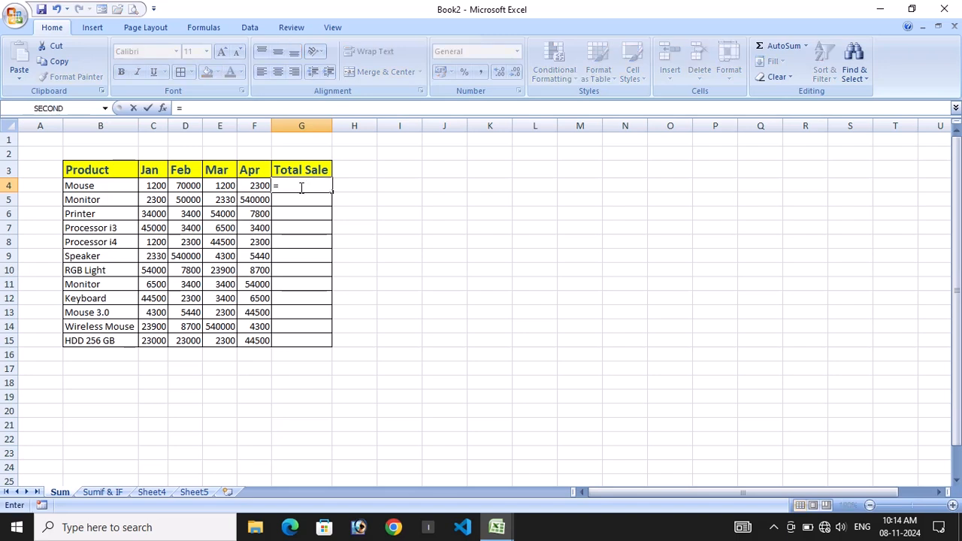
type("sum")
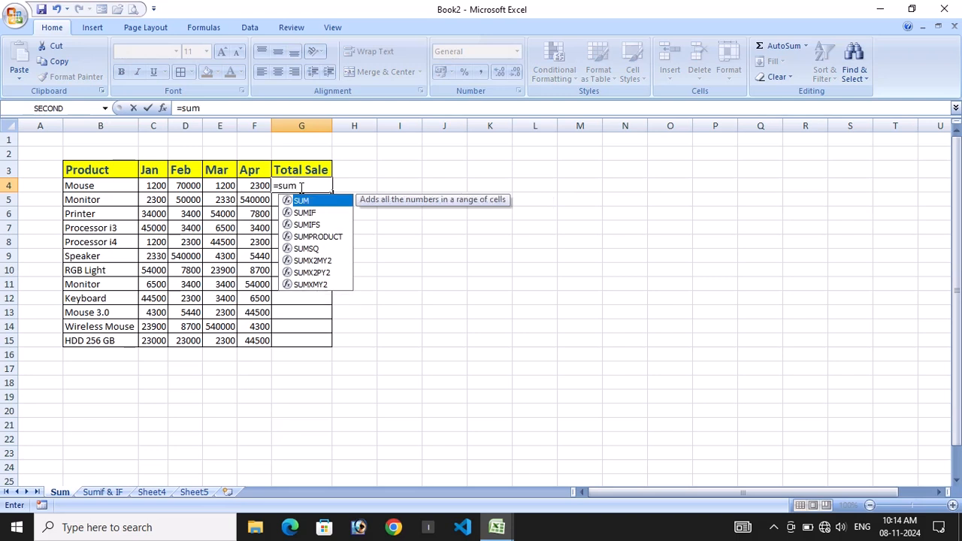
key("Tab")
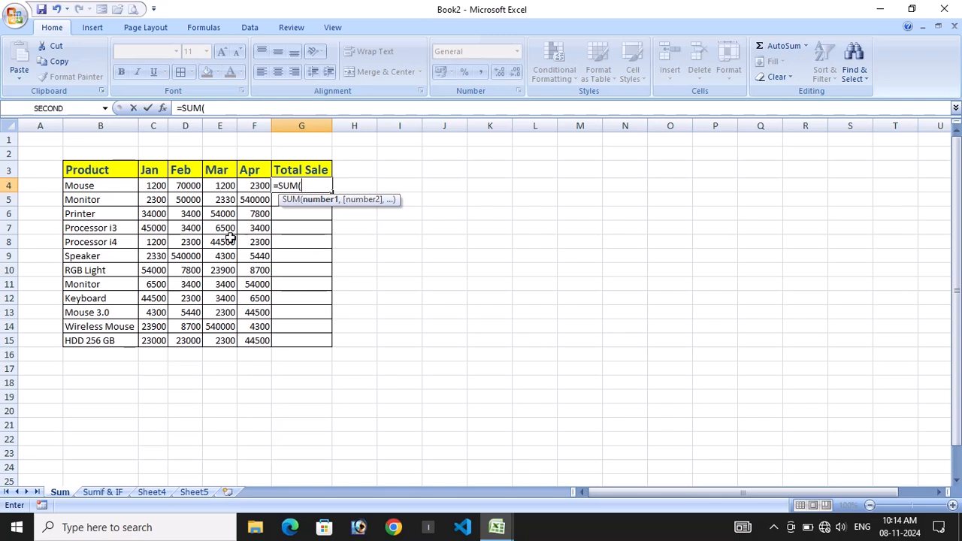
left_click(155, 185)
left_click_drag(166, 186, 256, 186)
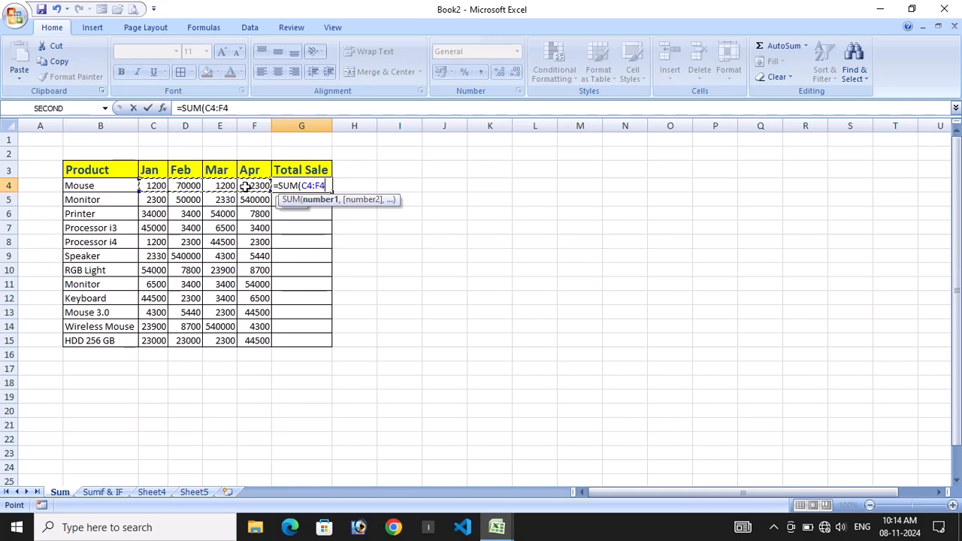
type(")")
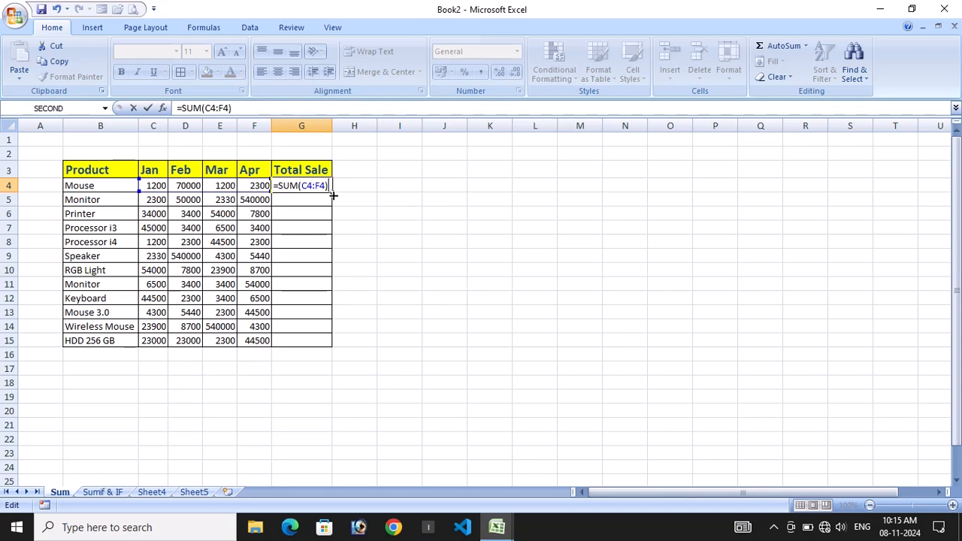
key("Return")
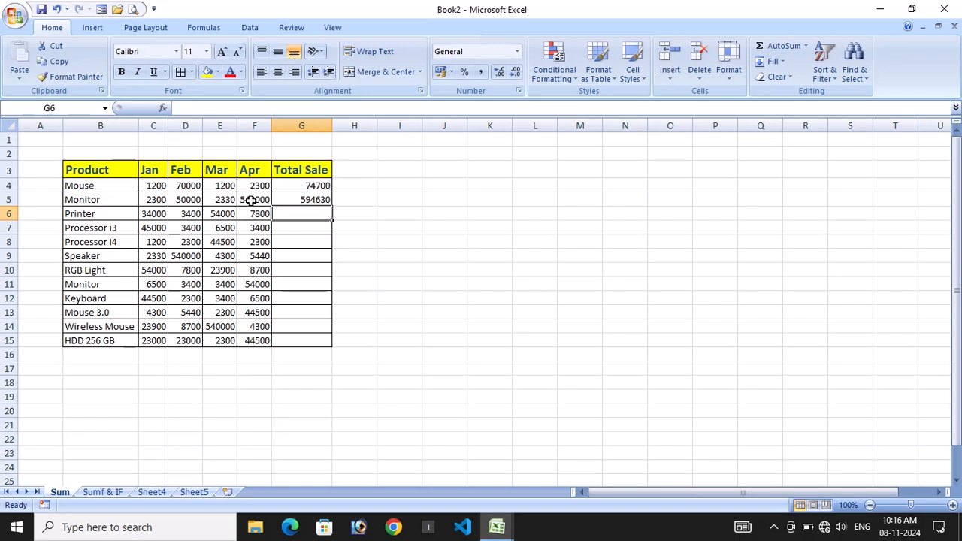
Try a SUM formula with C6 and F6 as comma-separated arguments for the Printer row's Total Sale in G6
type("=SUM(")
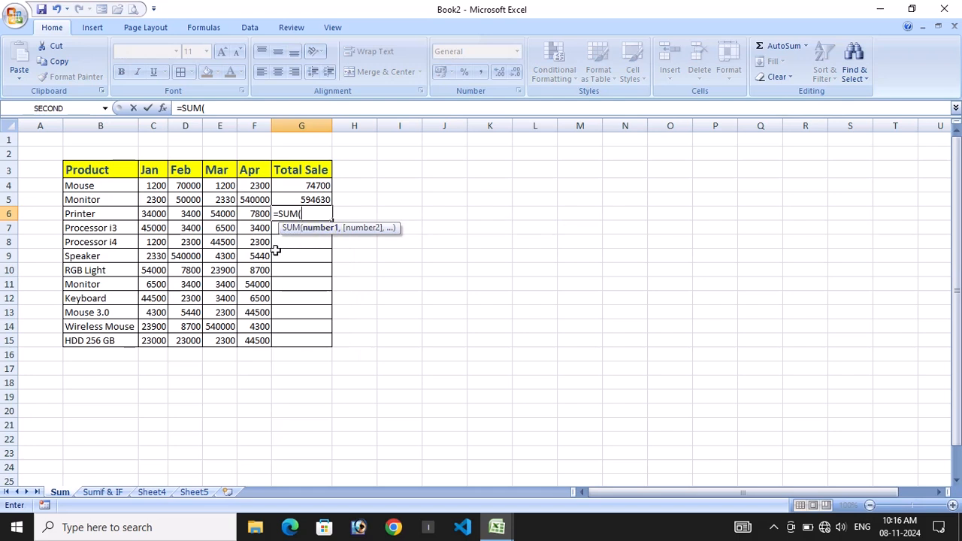
left_click(155, 215)
type(",")
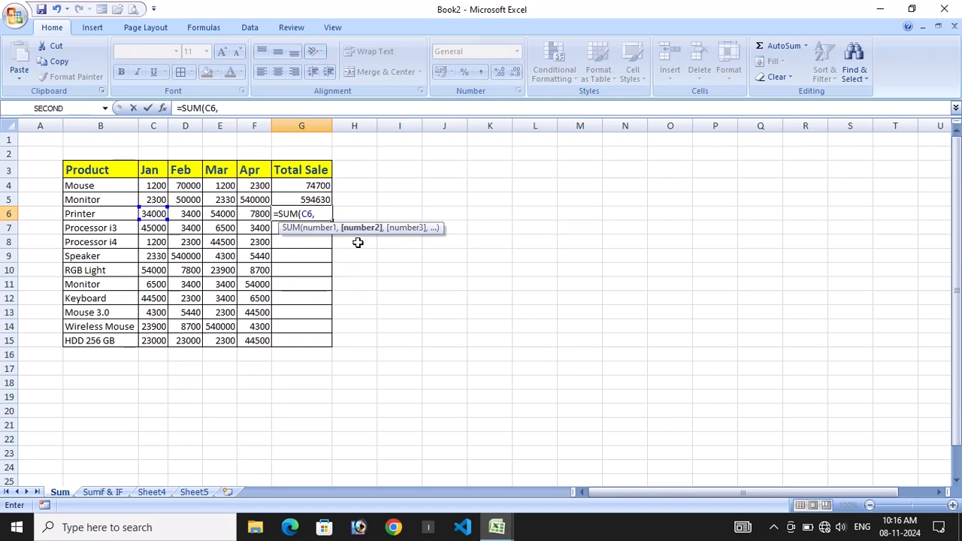
left_click(257, 216)
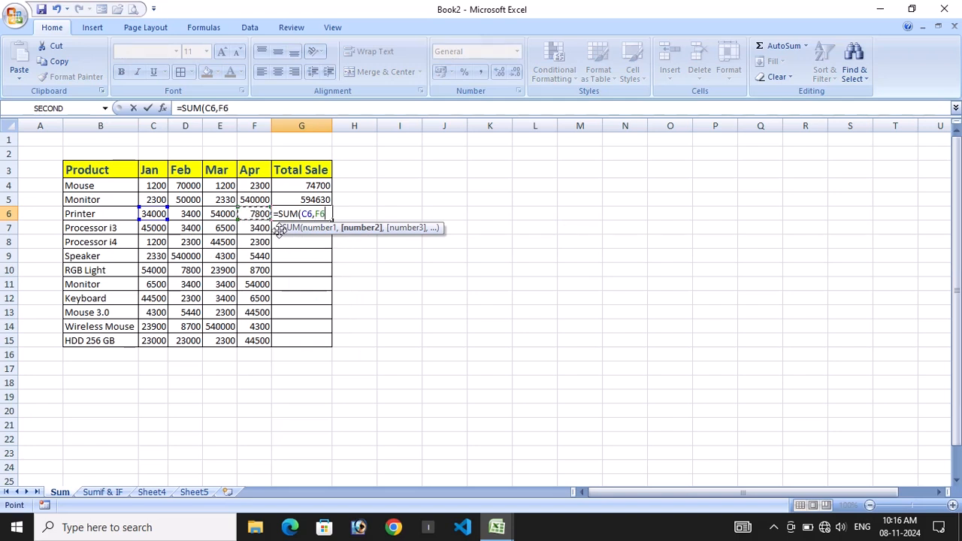
type(")")
key("Return")
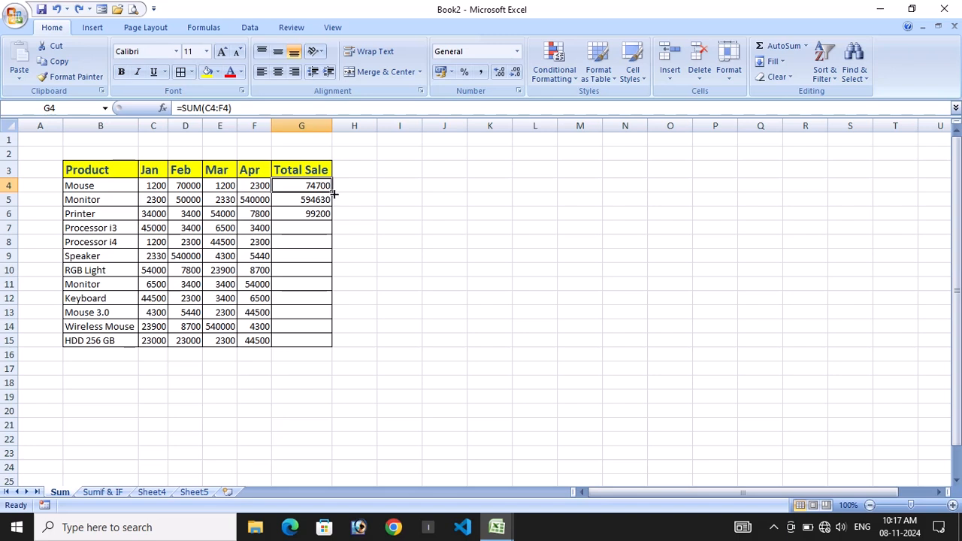
Fill the SUM formula from G4 down the Total Sale column through G15
left_click_drag(332, 193, 347, 343)
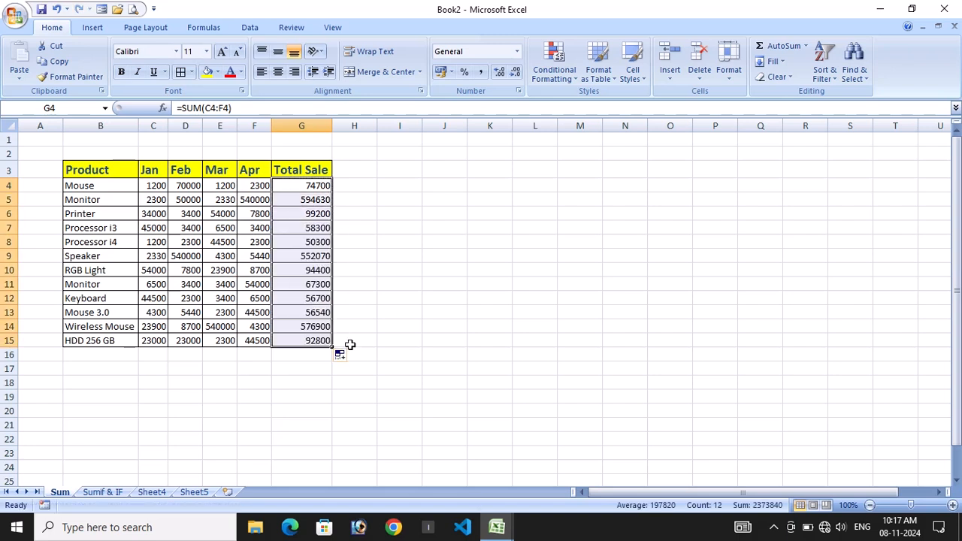
On the Sumif & IF sheet, enter =PRODUCT(D5,E5) in F5 to multiply the P01 Mouse quantity by its rate
key("ctrl+Page_Down")
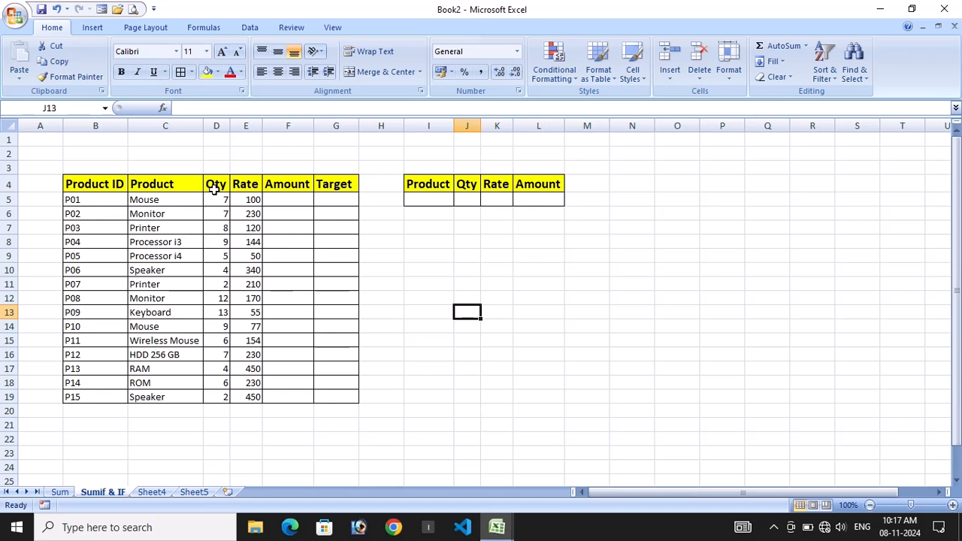
left_click(277, 199)
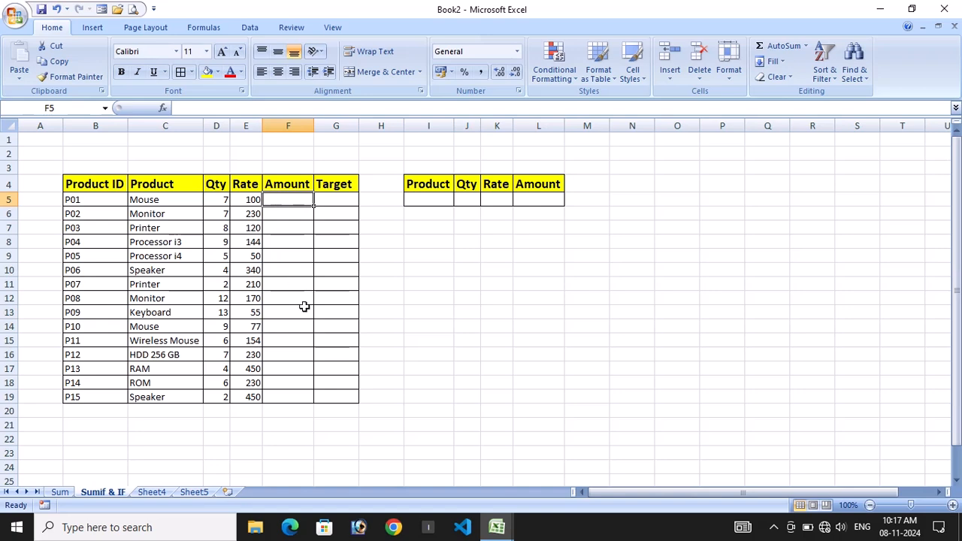
type("=")
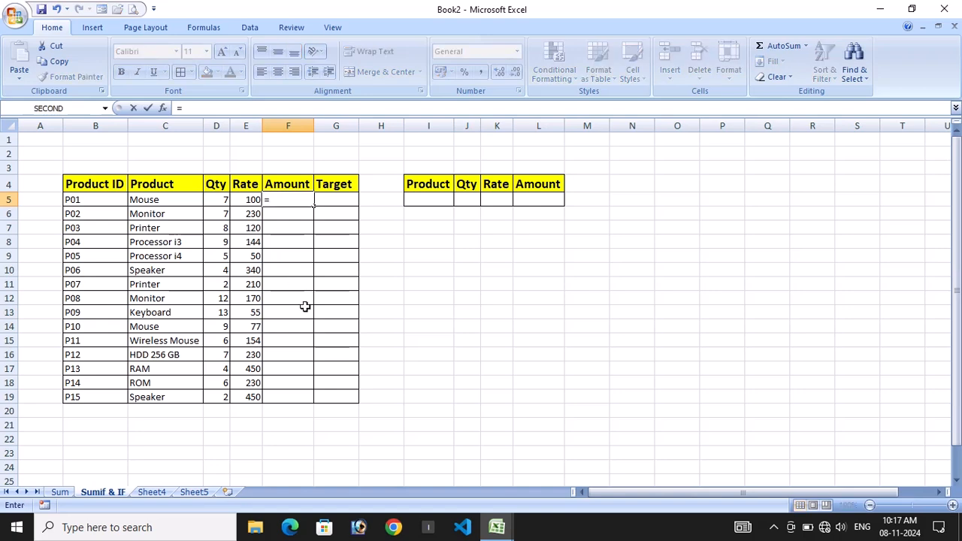
type("pro")
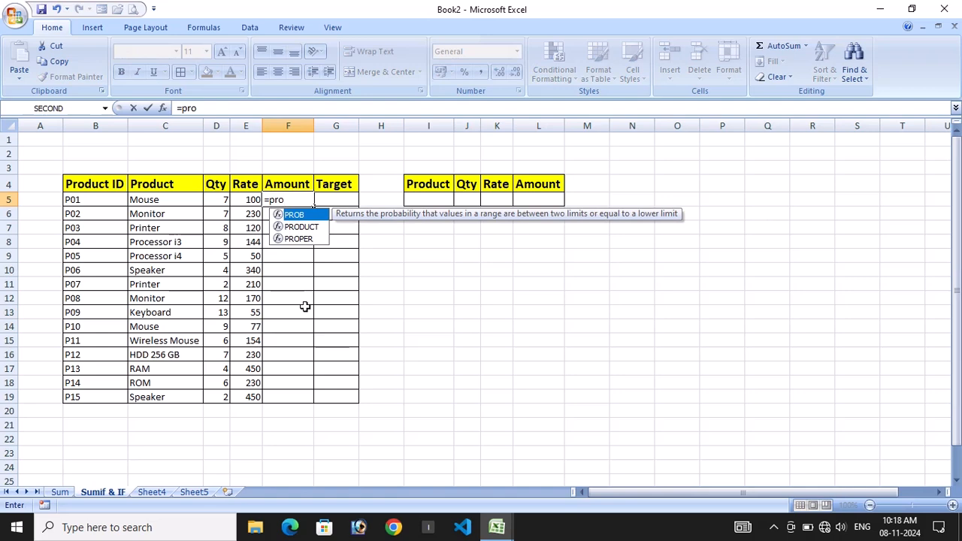
key("Down")
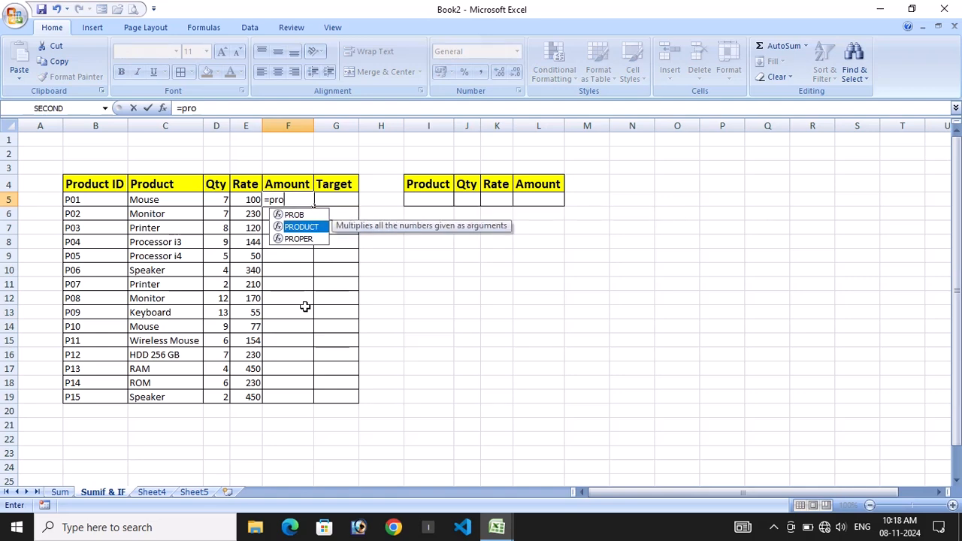
key("Tab")
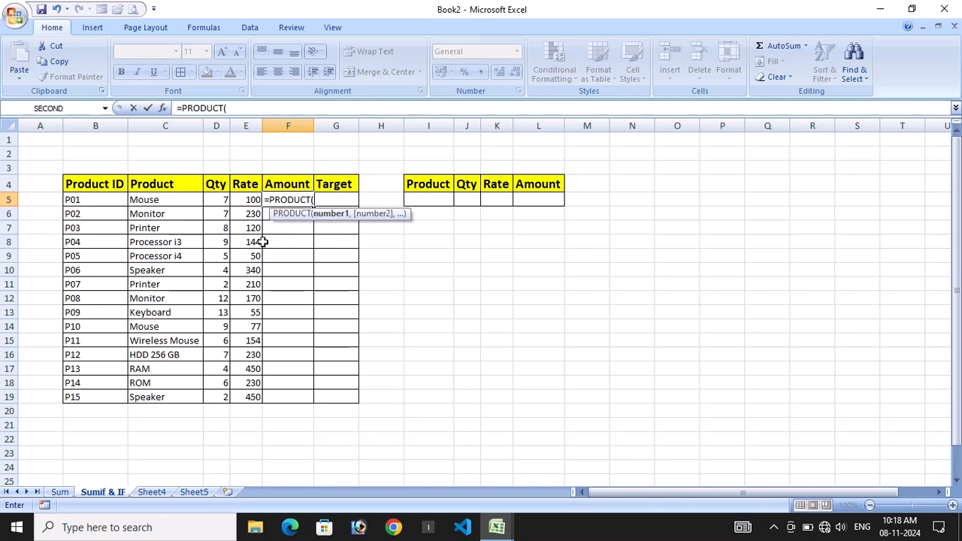
left_click(217, 200)
type(",")
left_click(246, 202)
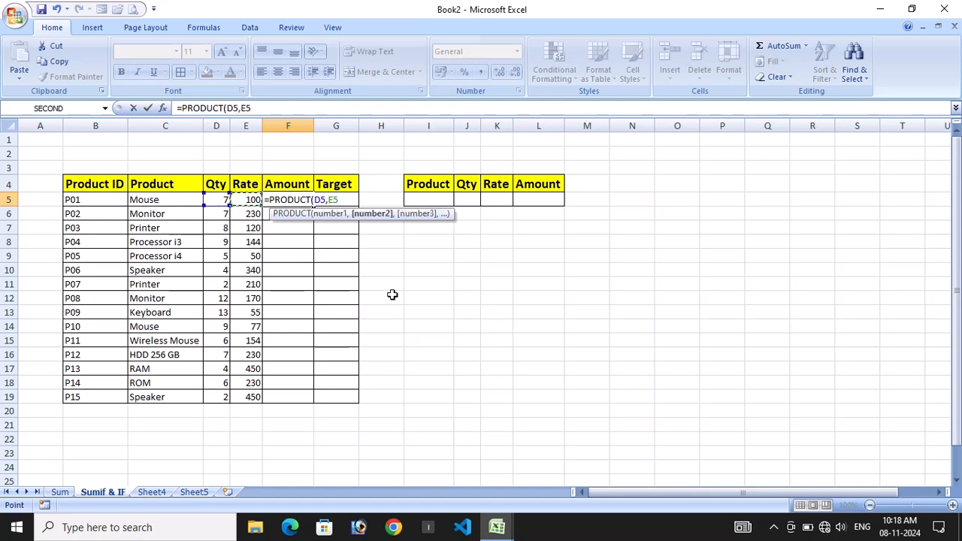
type(")")
key("Return")
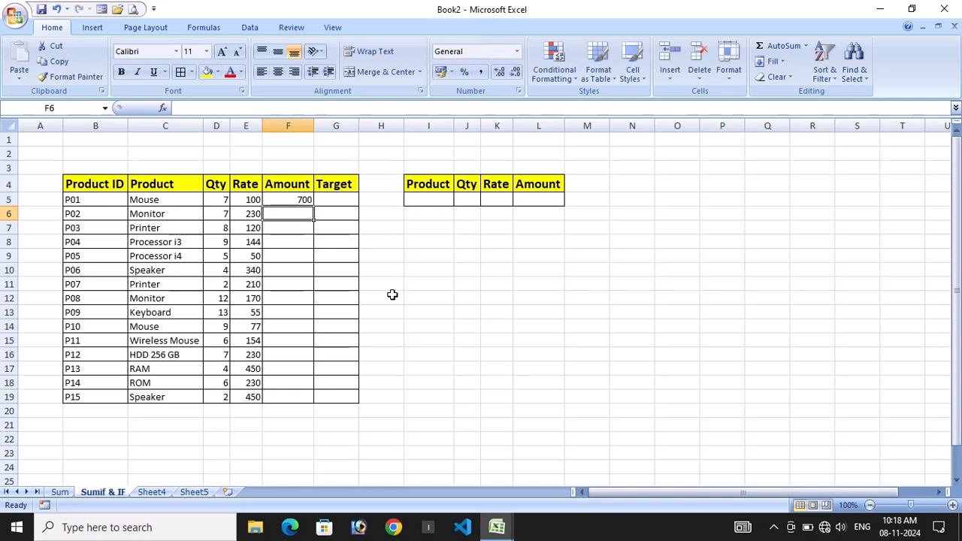
type("=pr")
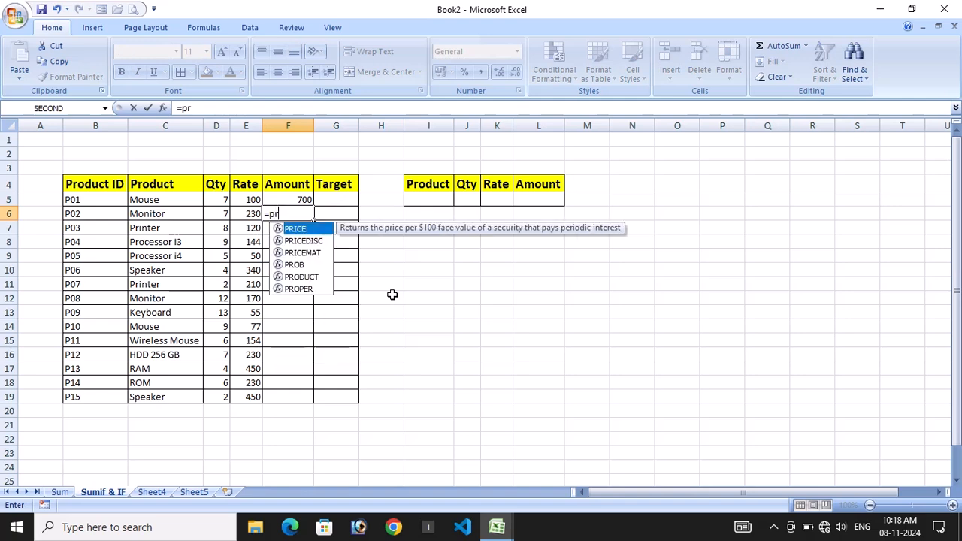
type("o")
key("Down")
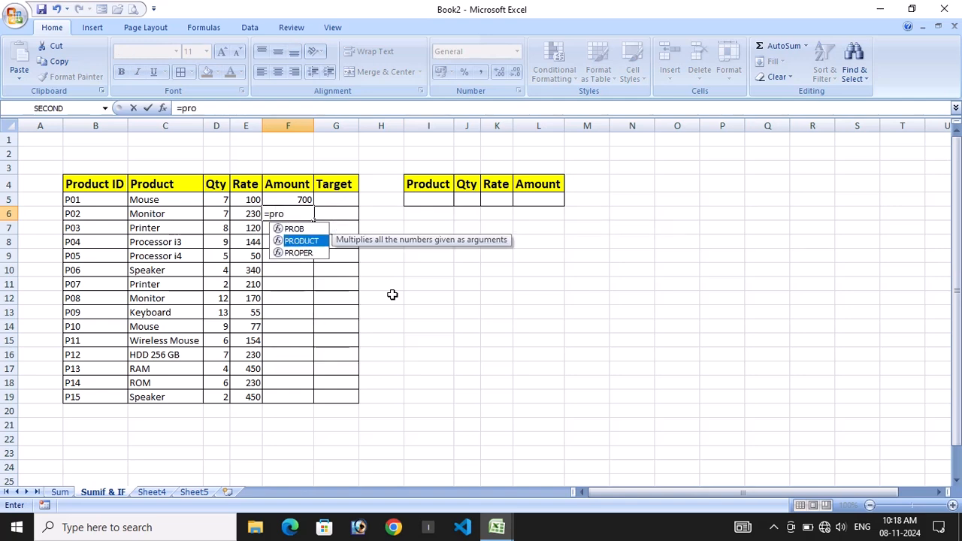
key("BackSpace")
key("BackSpace")
key("BackSpace")
key("BackSpace")
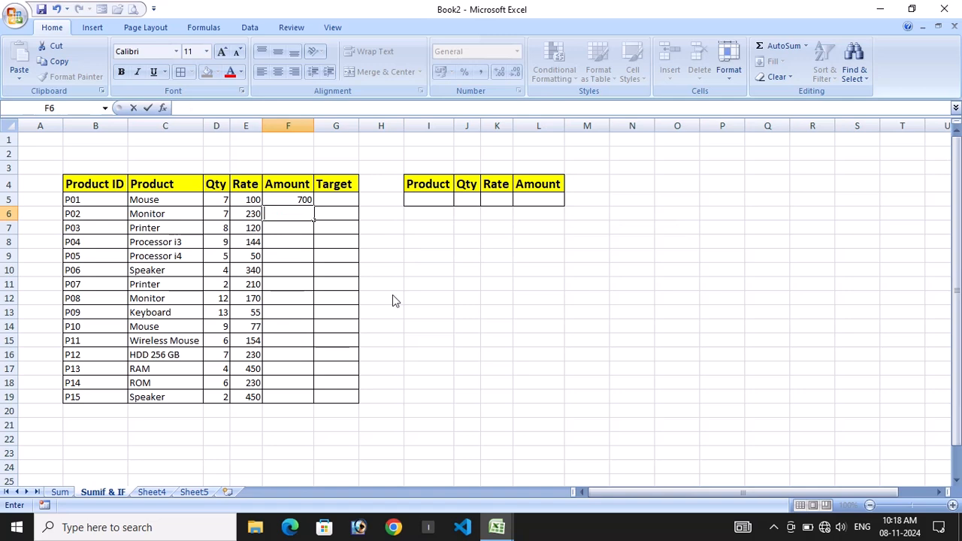
key("Return")
key("Up")
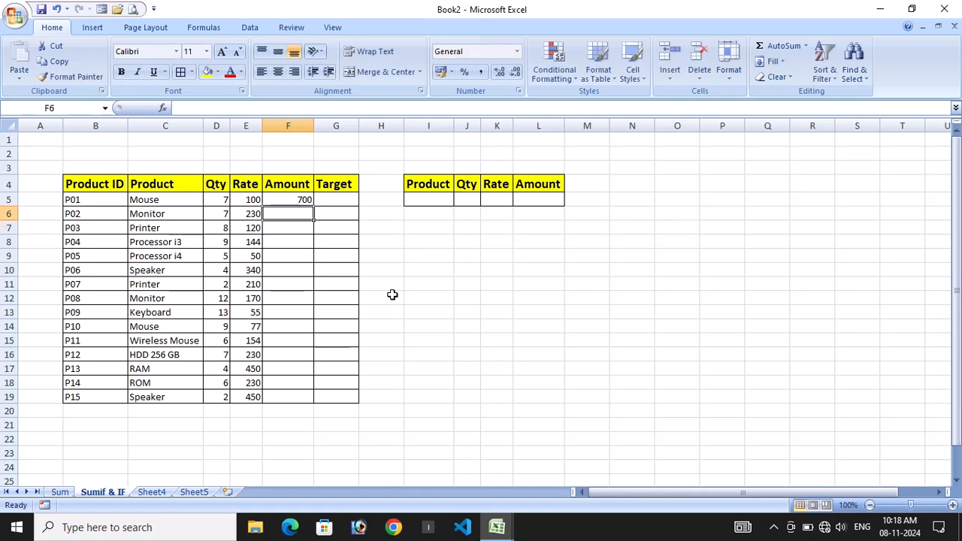
Enter =PRODUCT(D6,E6) in F6 to calculate the Amount for the P02 Monitor row
type("=")
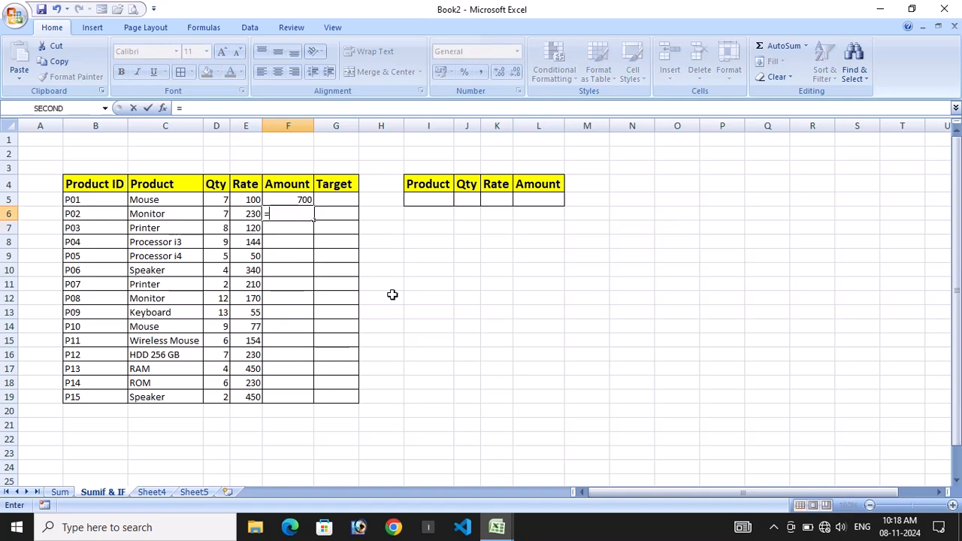
type("prod")
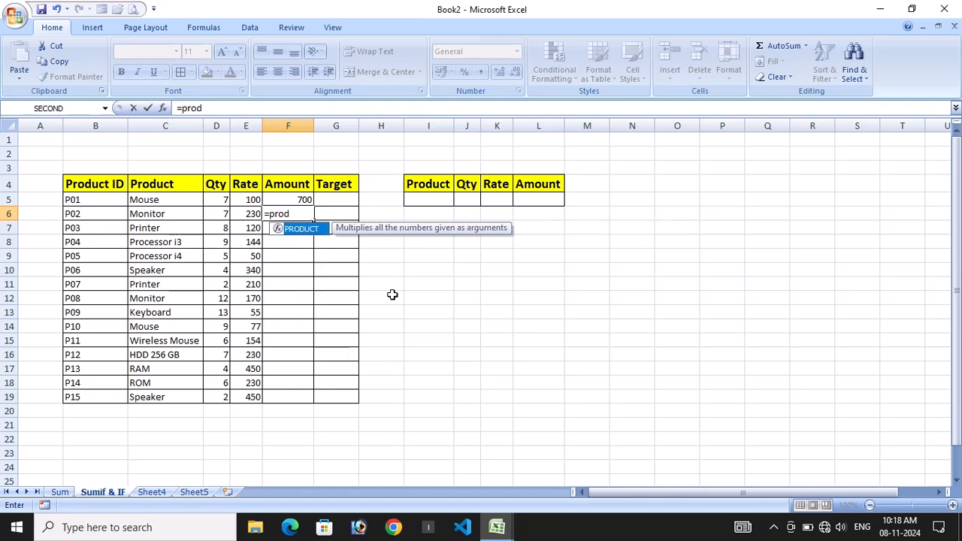
key("Tab")
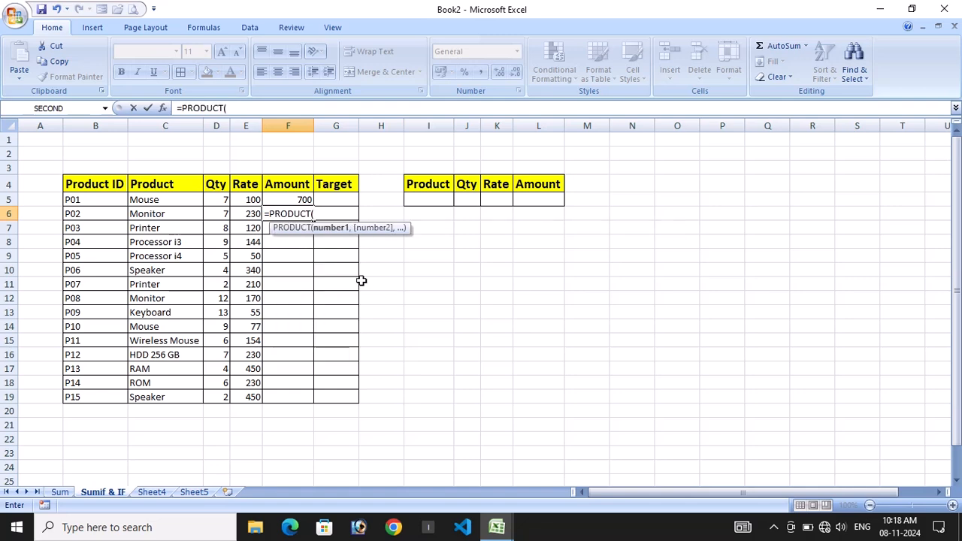
left_click(215, 217)
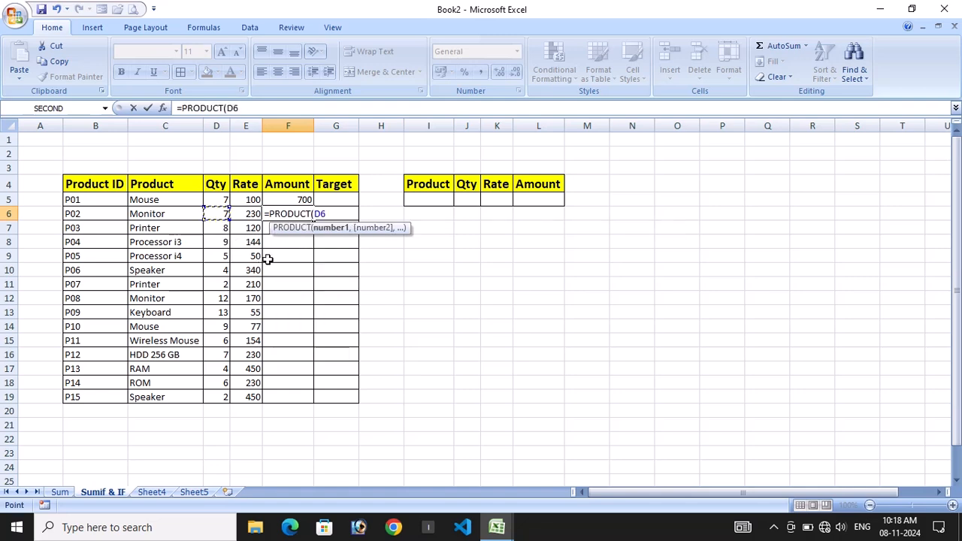
type(",")
left_click(249, 217)
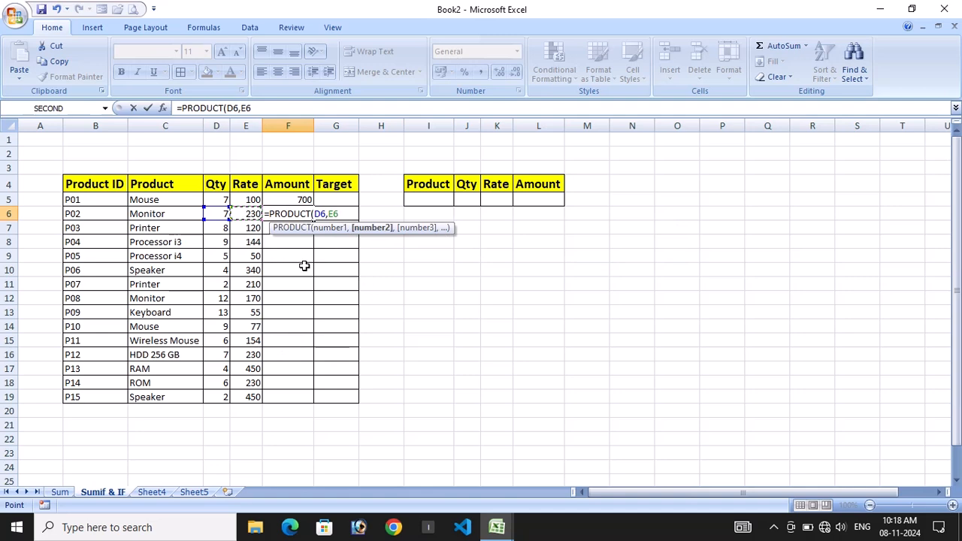
key("Return")
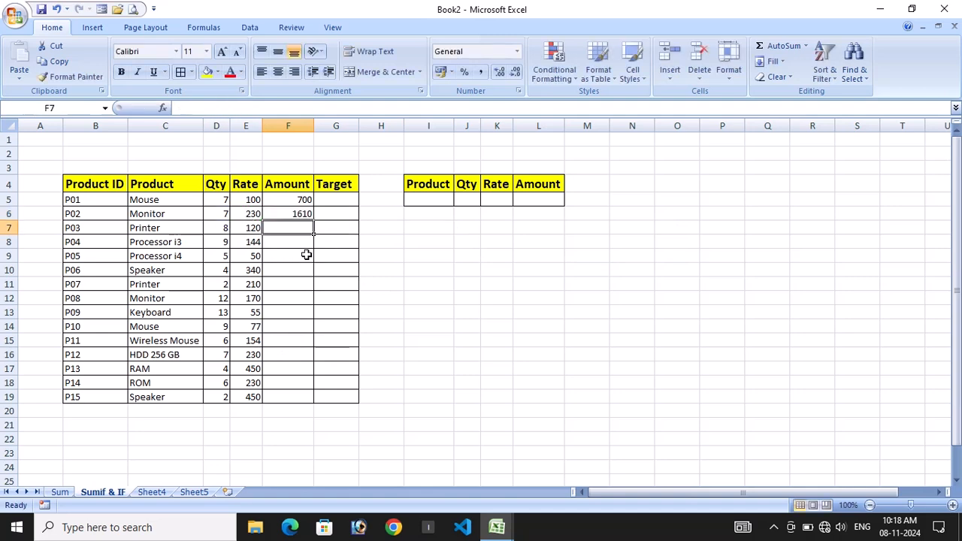
Fill the PRODUCT formula from F6 down the Amount column through F19
left_click(303, 216)
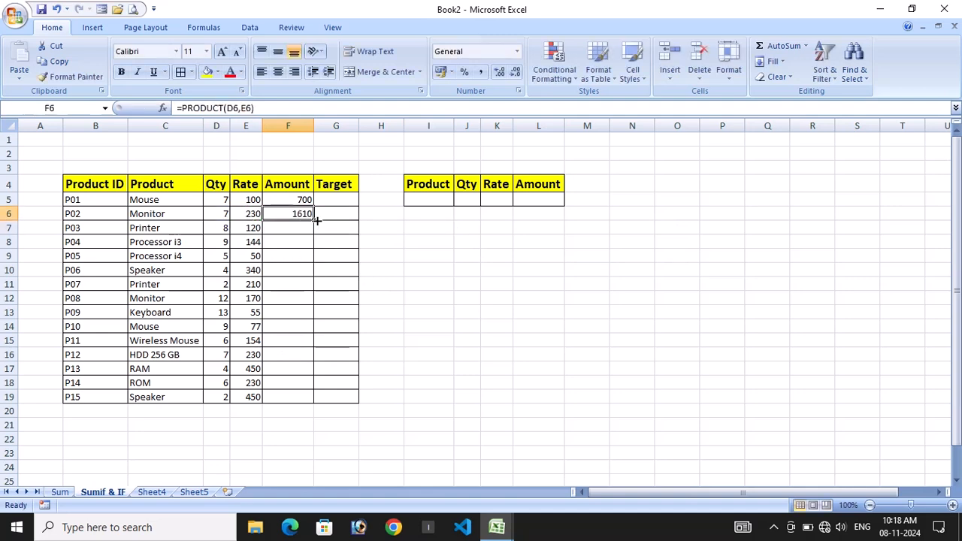
left_click_drag(315, 221, 328, 399)
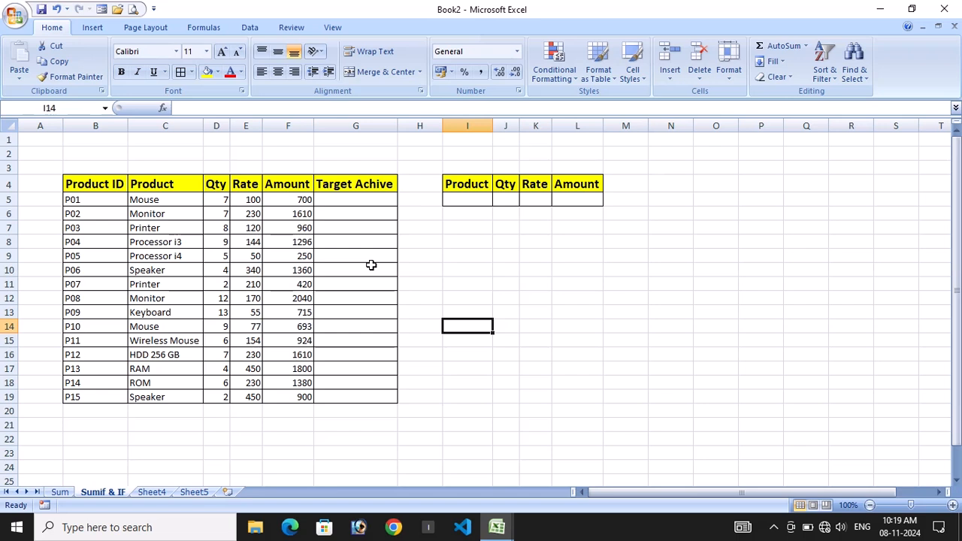
Enter =IF(F5>1000,"Achive","Not Achive") in G5 to evaluate the P01 Mouse amount against the target
left_click(342, 202)
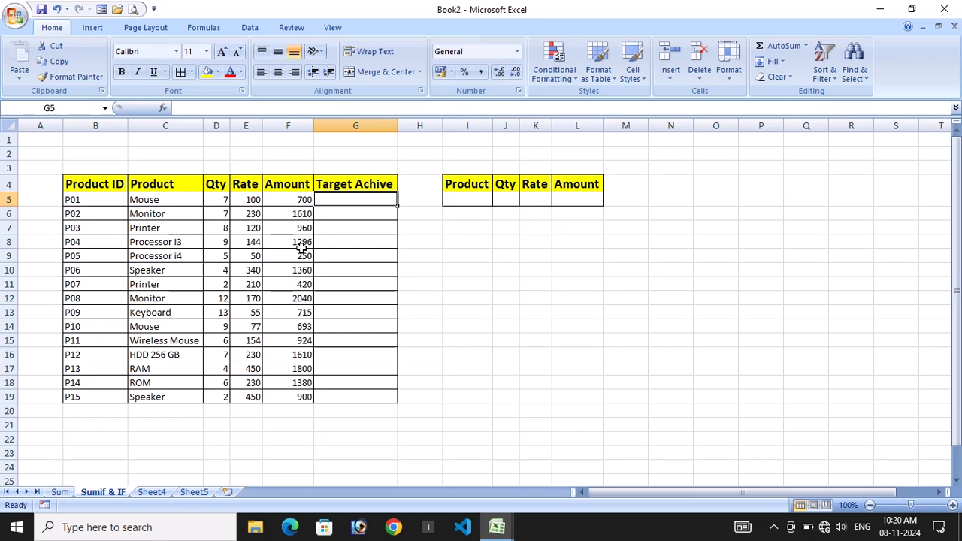
left_click(294, 224)
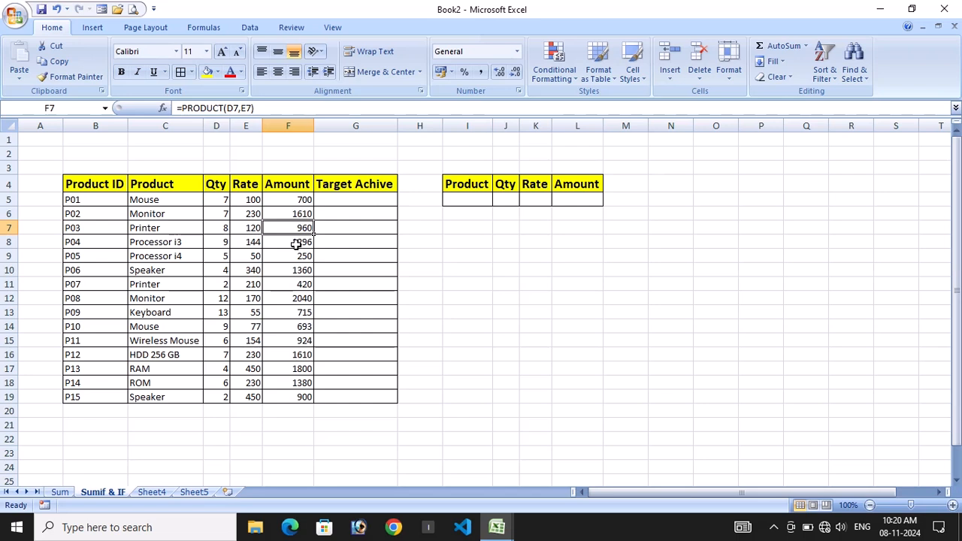
left_click(319, 202)
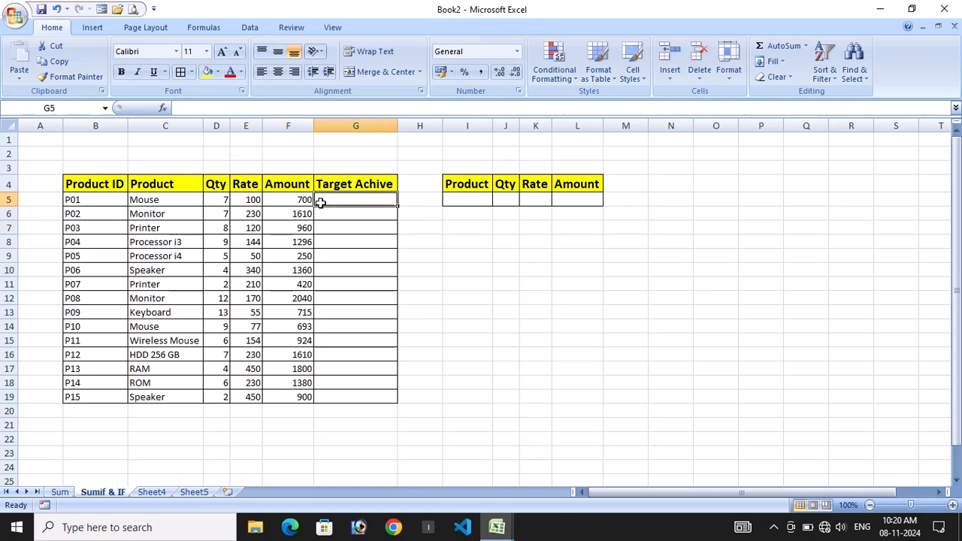
type("=")
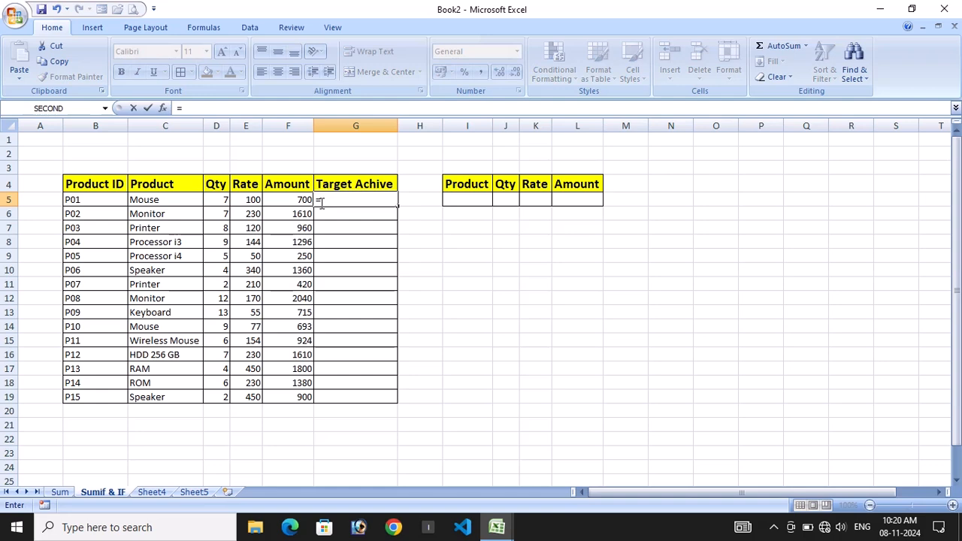
type("if")
key("Tab")
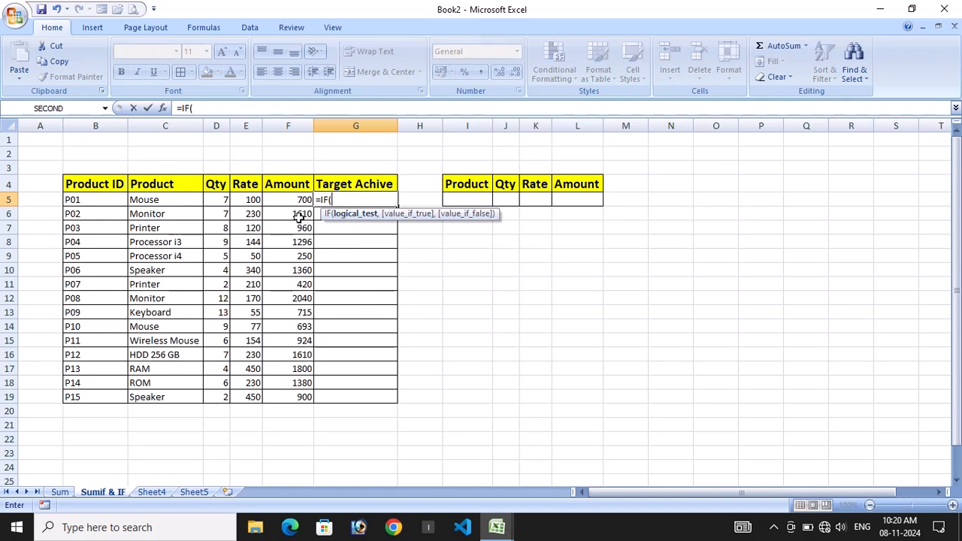
left_click(288, 200)
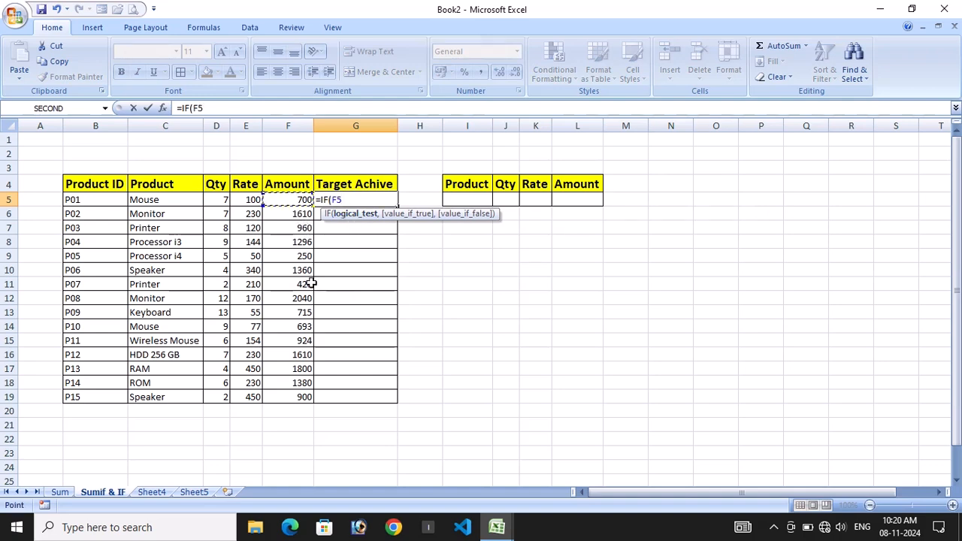
type(">1000")
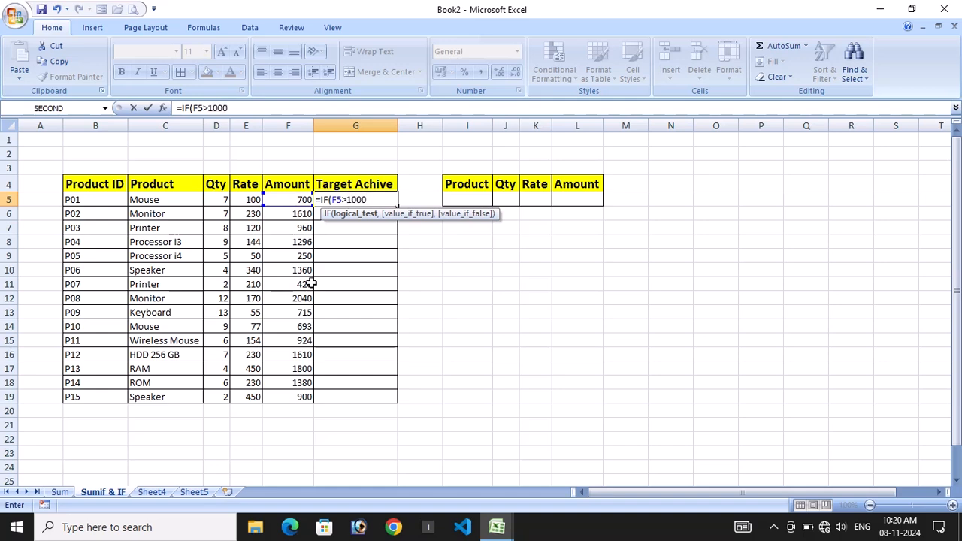
type(",")
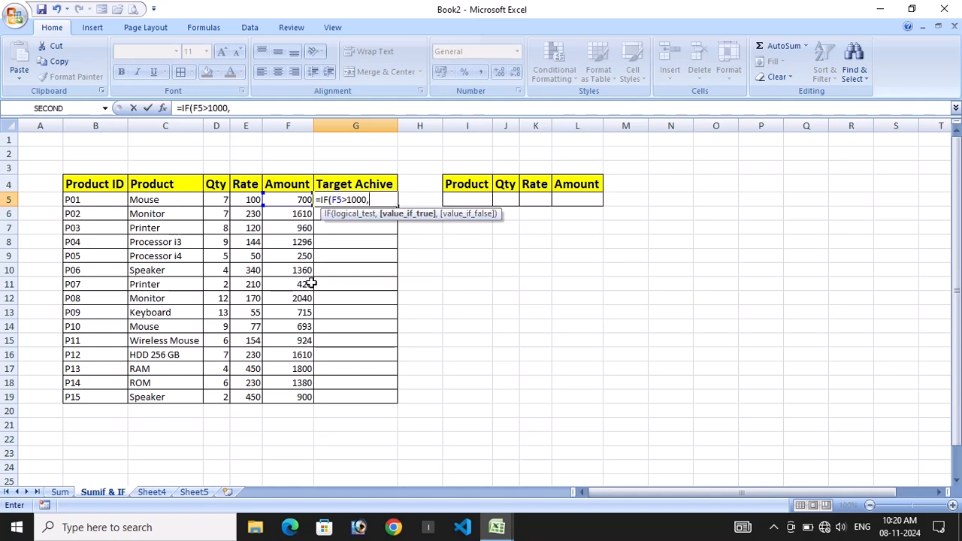
type("\"Achive\"")
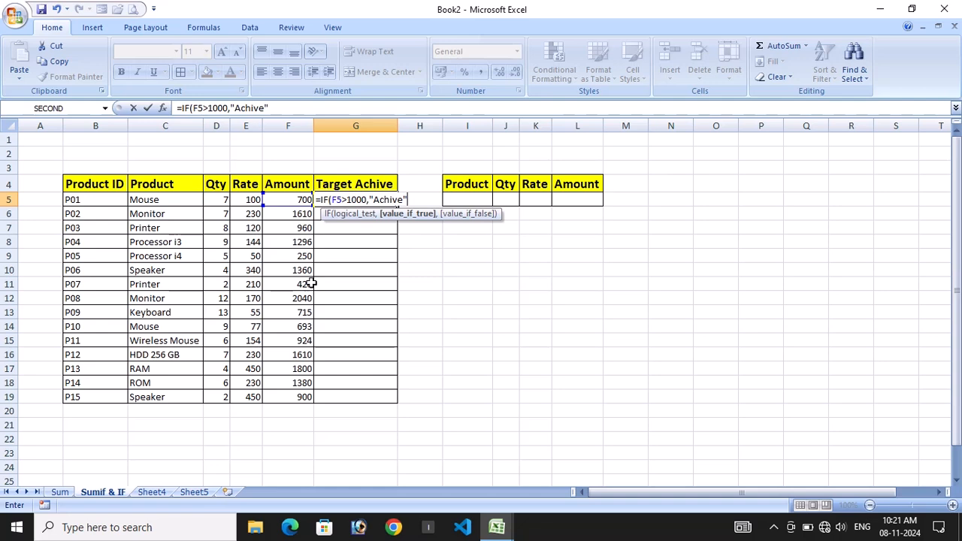
type(",")
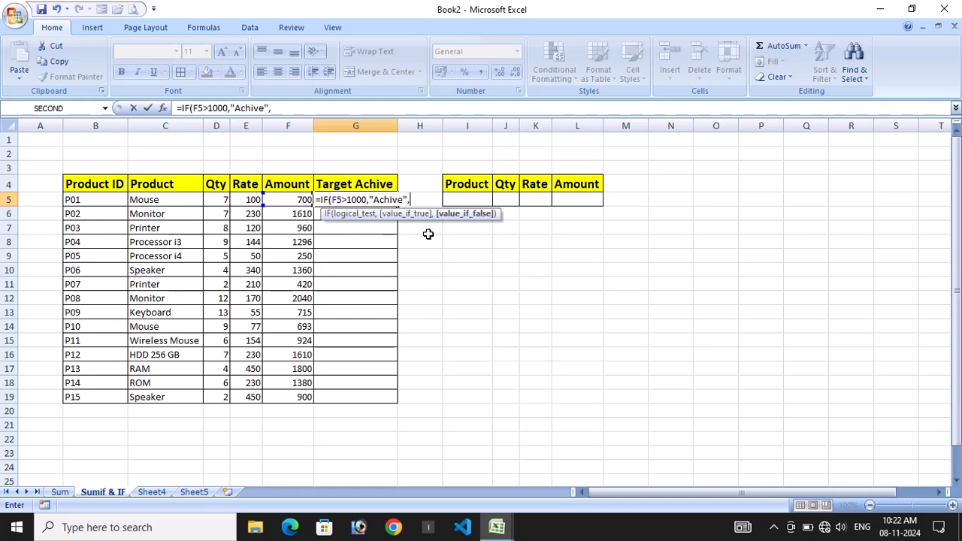
type("\"Not Achive")
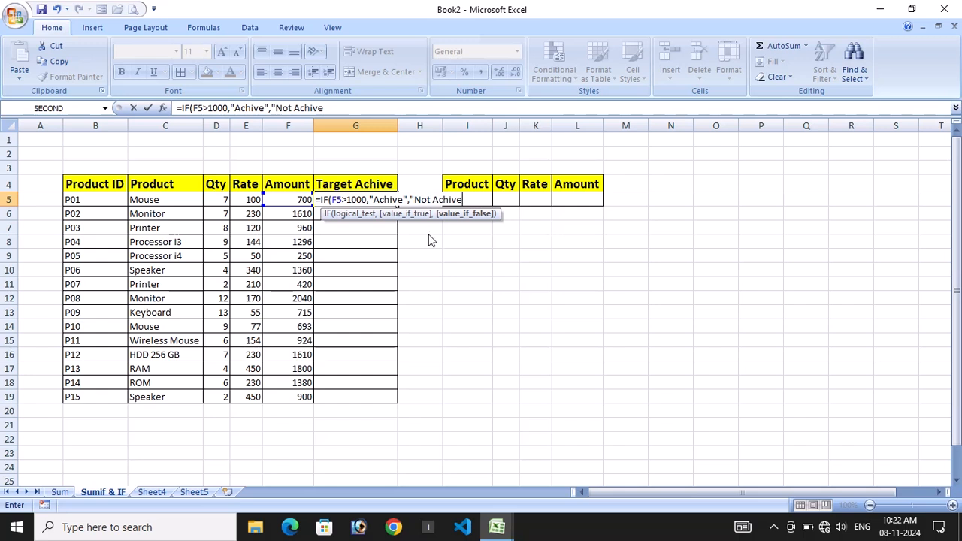
type("\")")
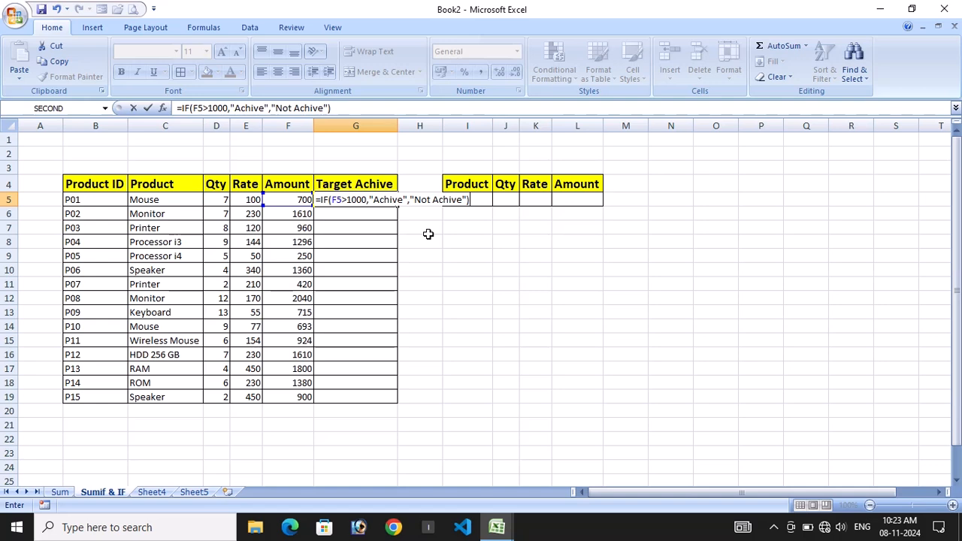
key("Return")
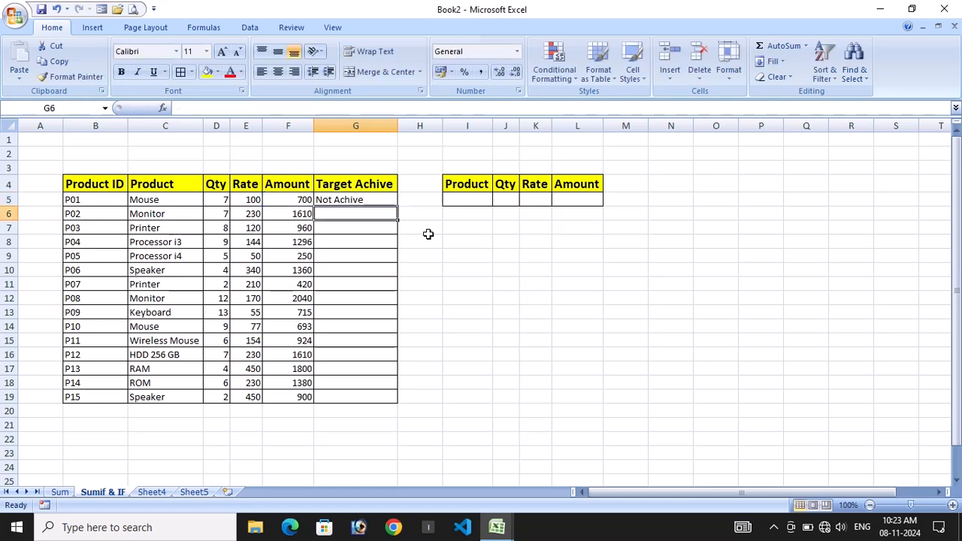
Fill the IF formula from G5 down the Target Achive column through G19 and check it against the amounts
left_click(342, 197)
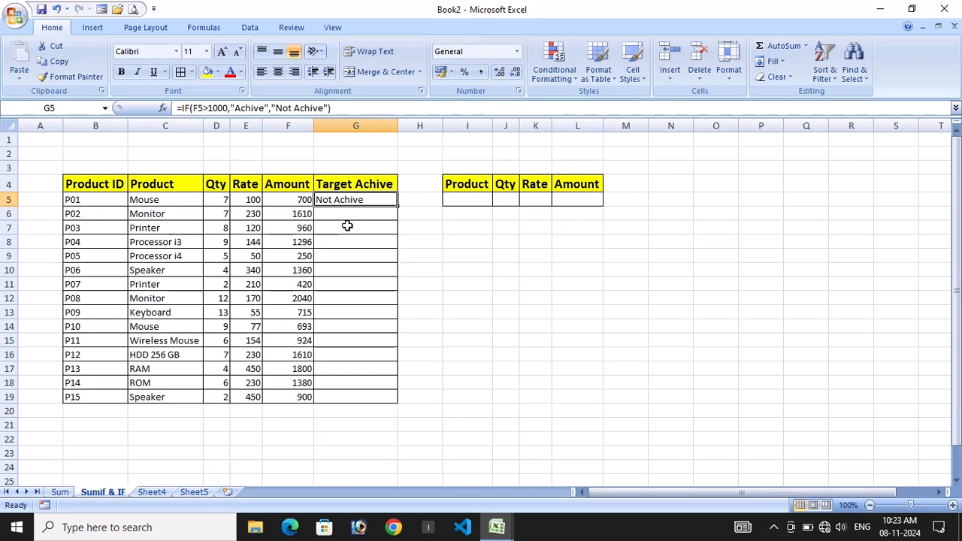
left_click(302, 200)
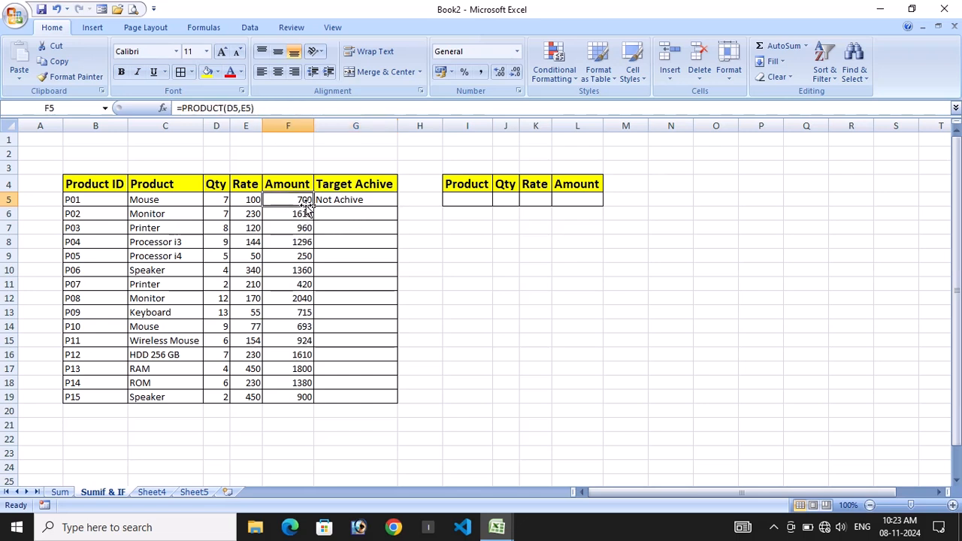
left_click(331, 202)
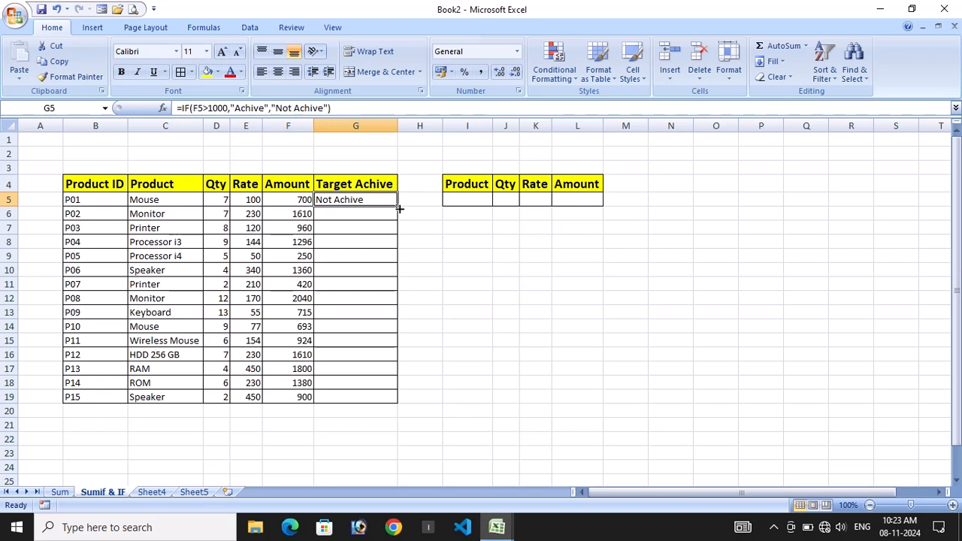
left_click_drag(399, 209, 419, 398)
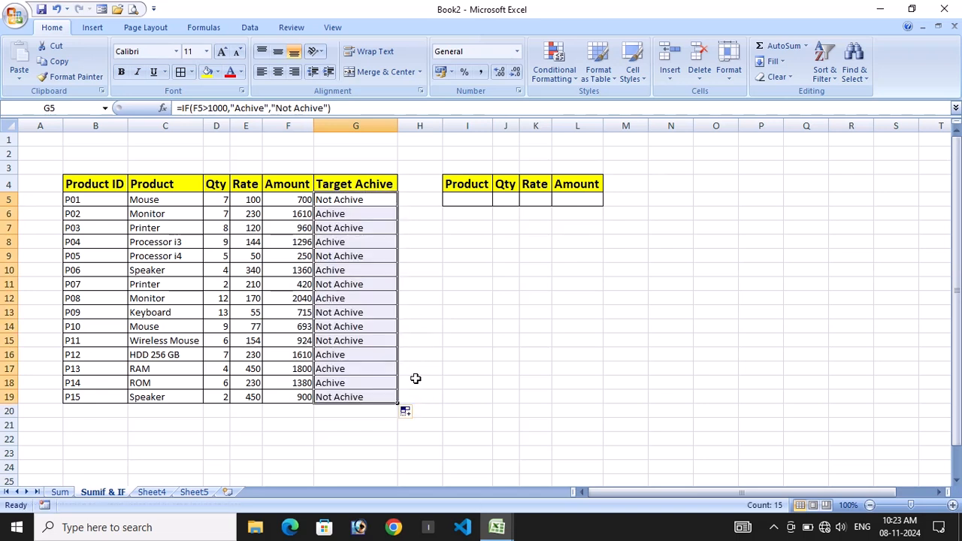
left_click(298, 214)
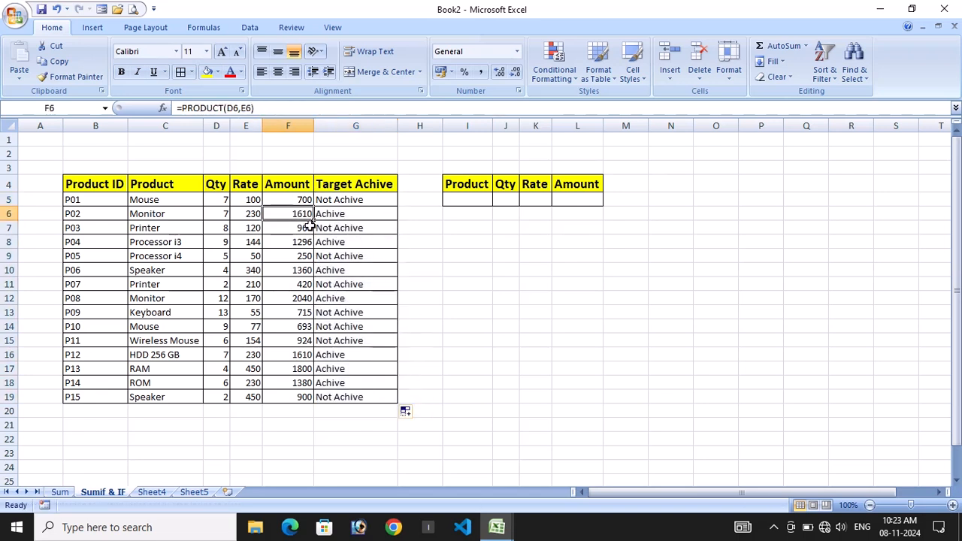
left_click(325, 217)
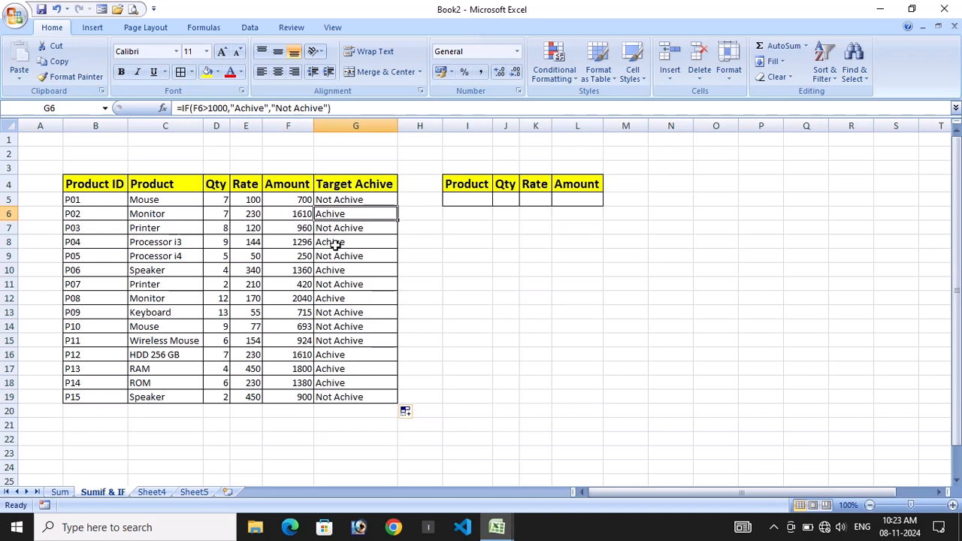
left_click(342, 301)
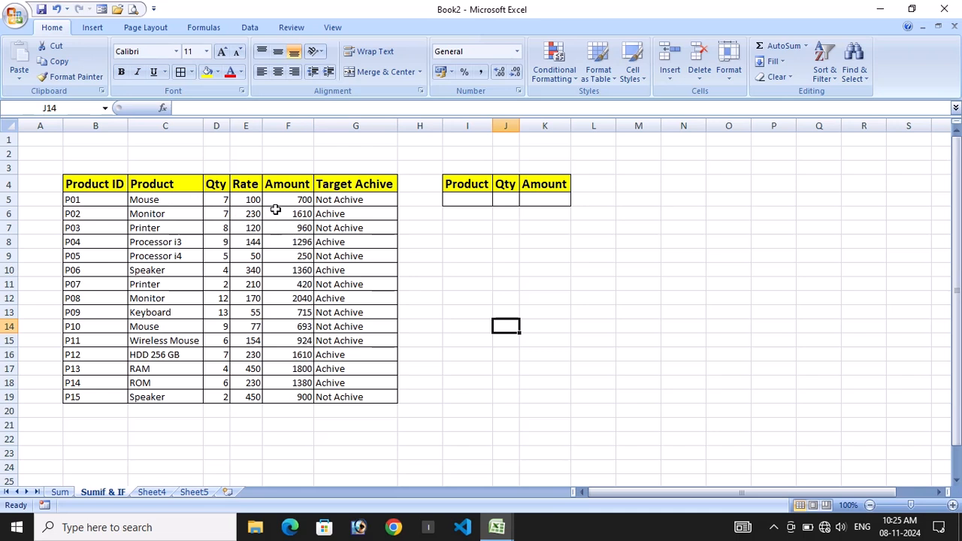
Enter Mouse as the product in I5 of the small summary table
left_click(453, 252)
left_click(458, 202)
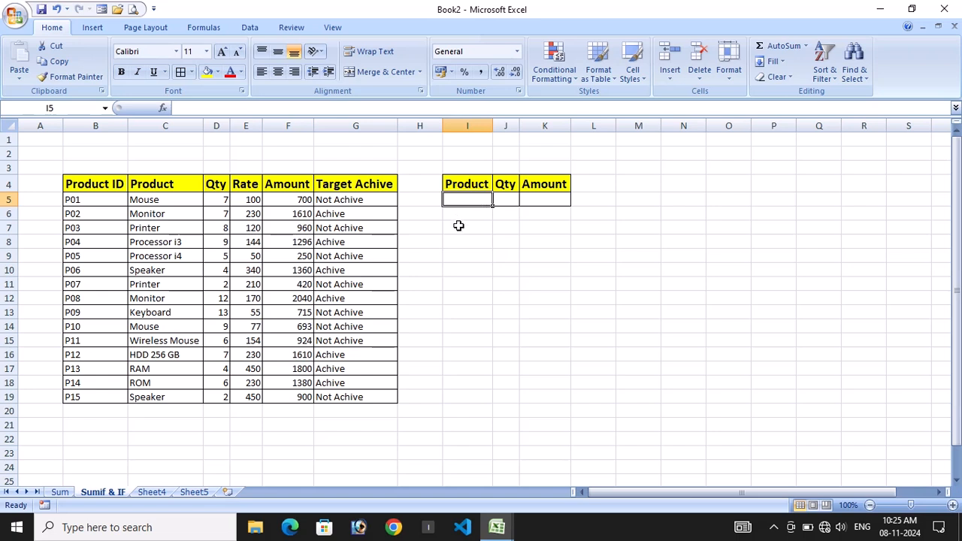
type("Mouse")
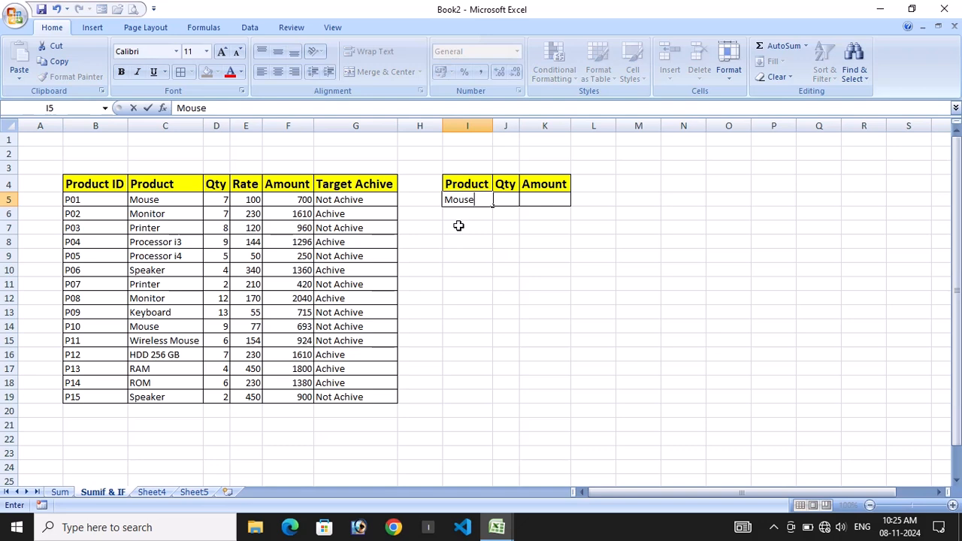
left_click(481, 242)
left_click(506, 189)
Enter =SUMIF(C5:C19,I5,D5:D19) in J5 to total the Mouse quantity, and check it against the Mouse rows
left_click(511, 206)
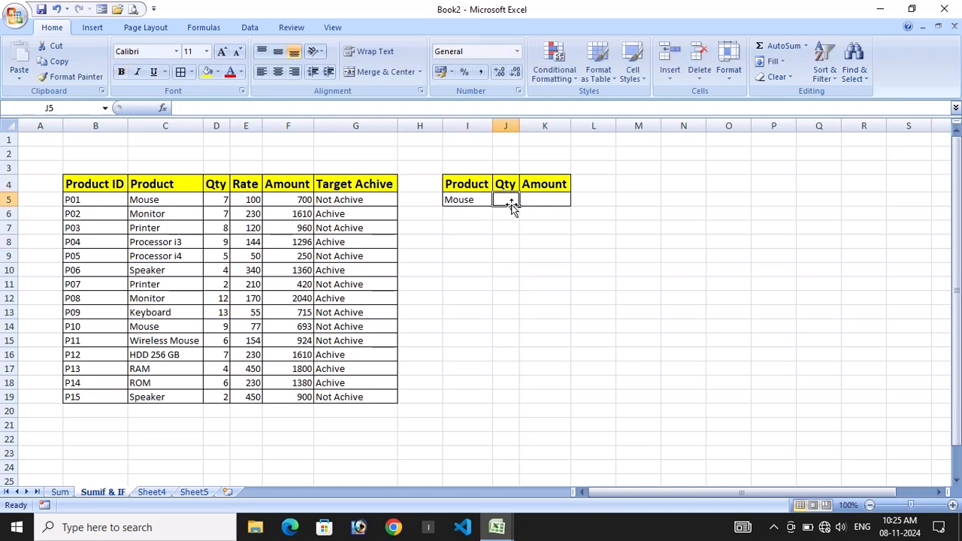
left_click(221, 202)
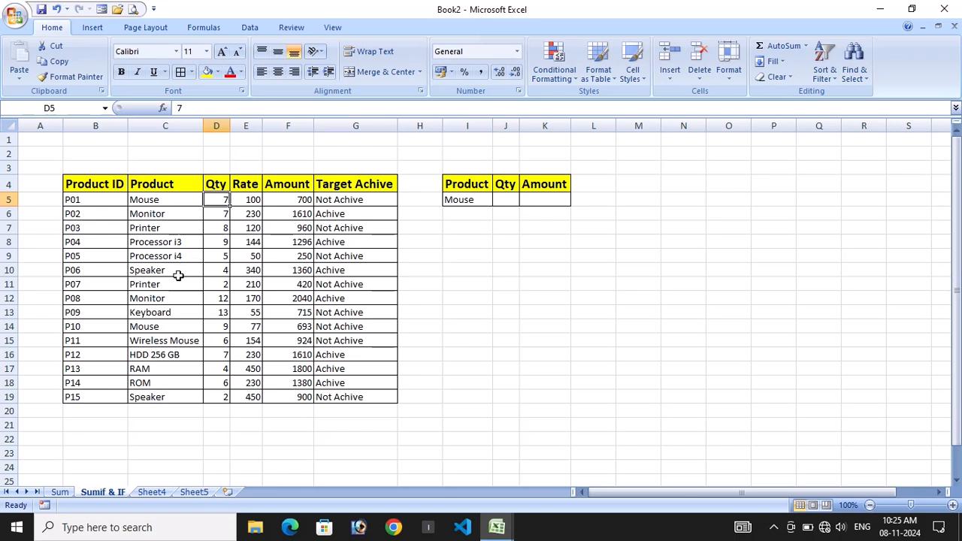
left_click(217, 326)
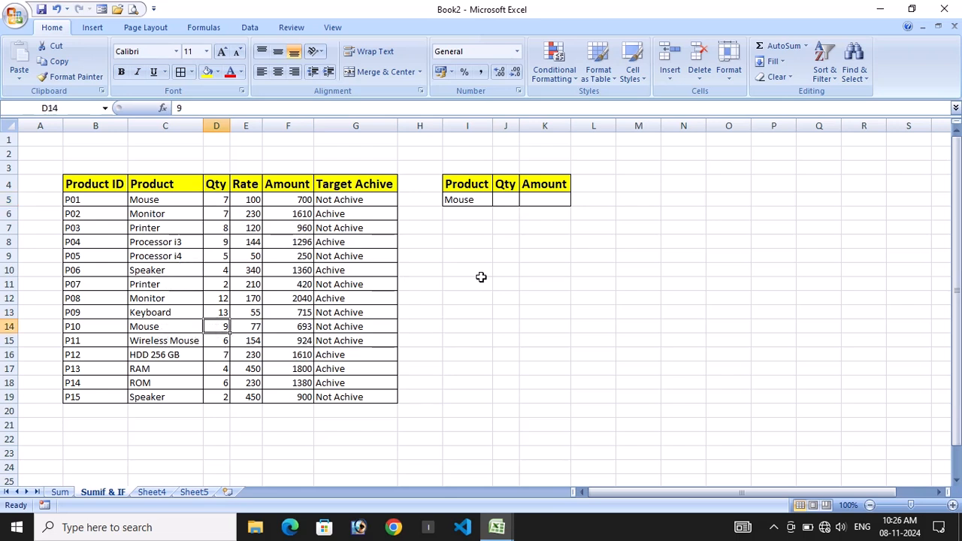
left_click(500, 201)
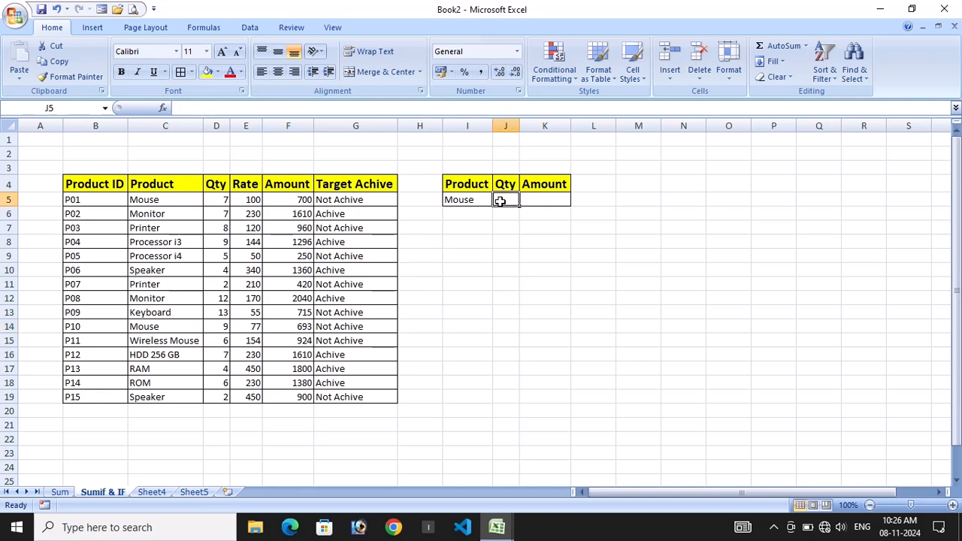
type("=")
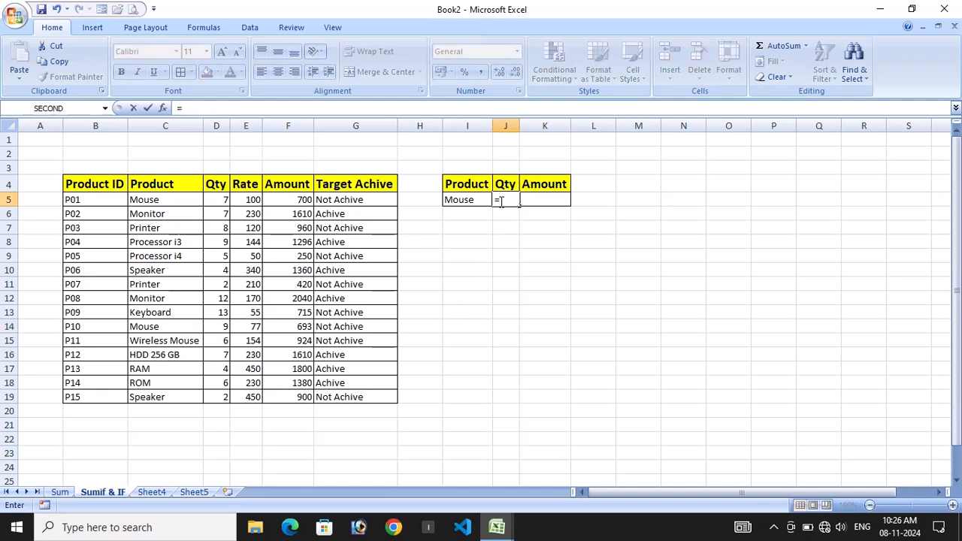
type("sumif")
key("Tab")
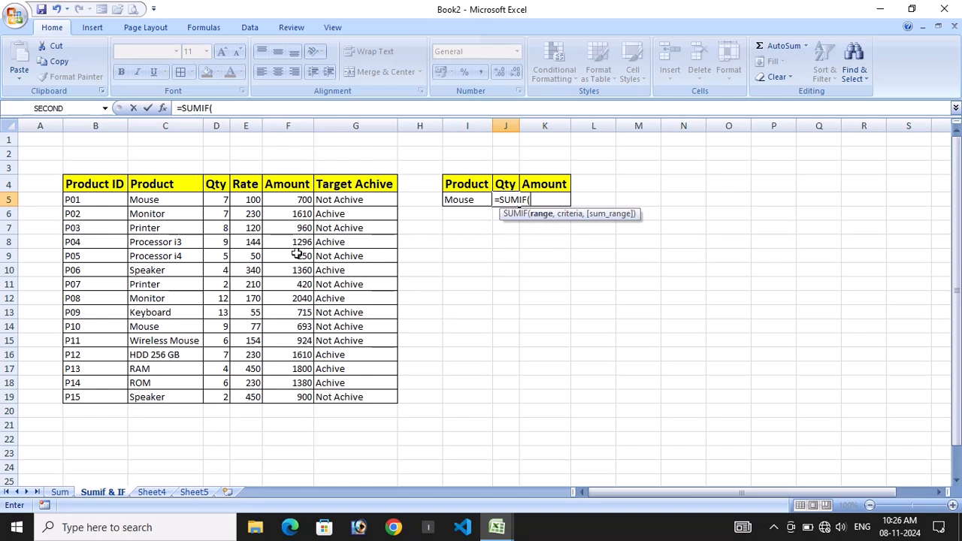
left_click_drag(185, 201, 186, 393)
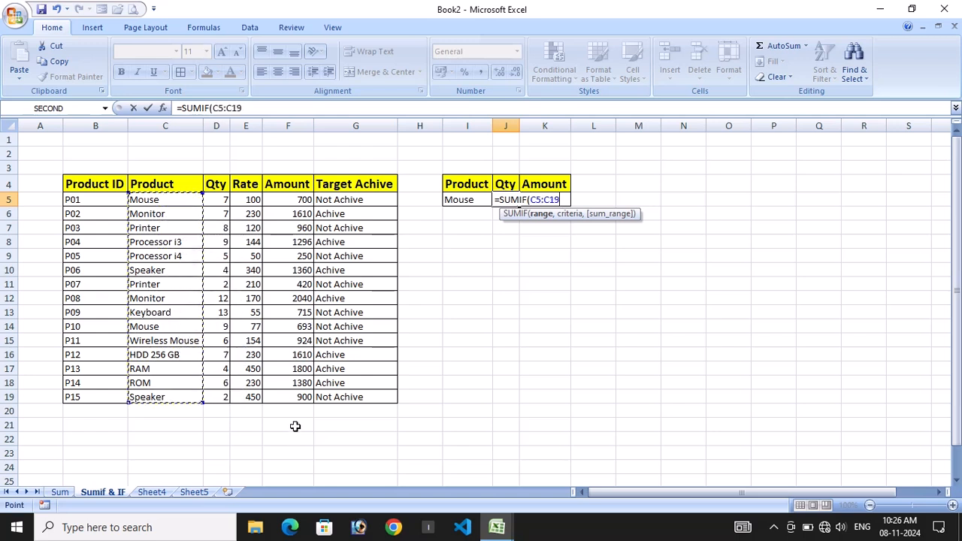
type(",")
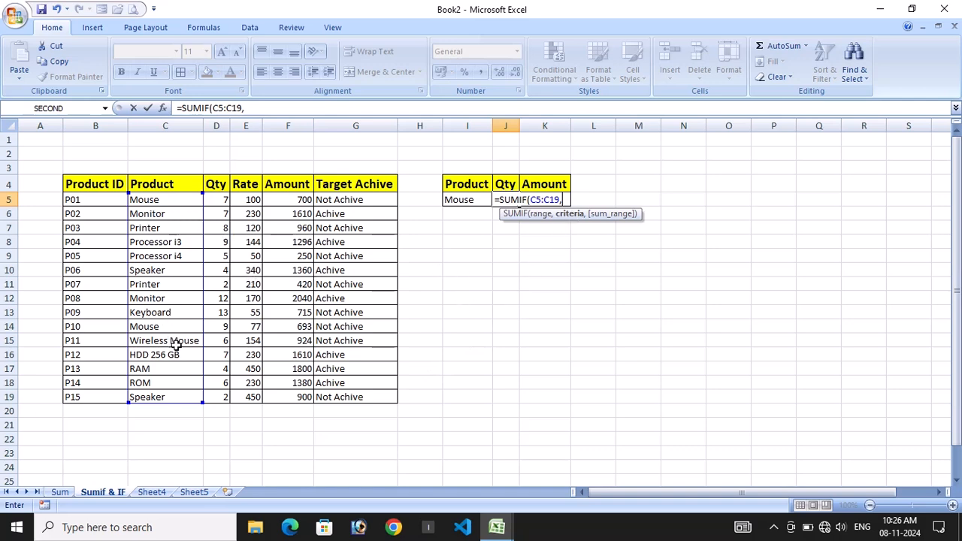
left_click(458, 201)
type(",")
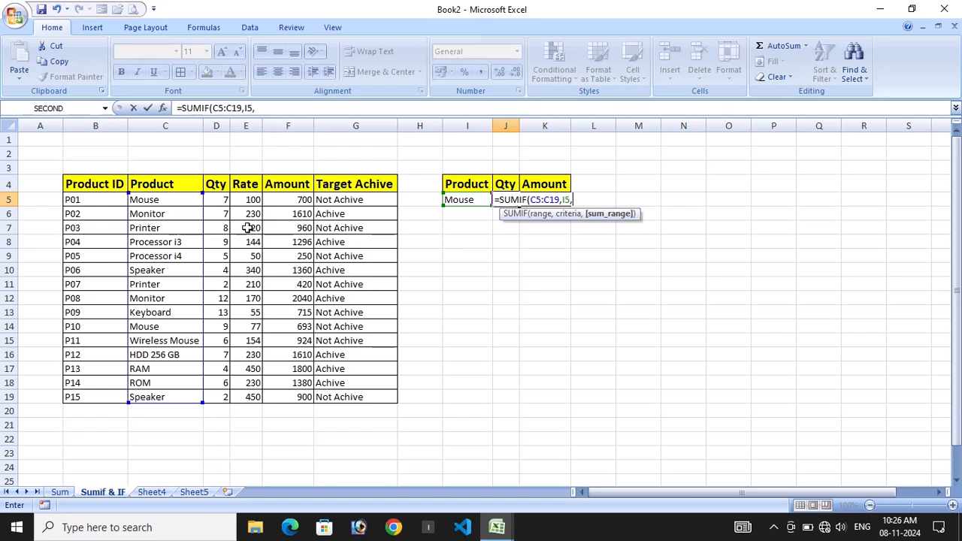
left_click_drag(219, 200, 223, 396)
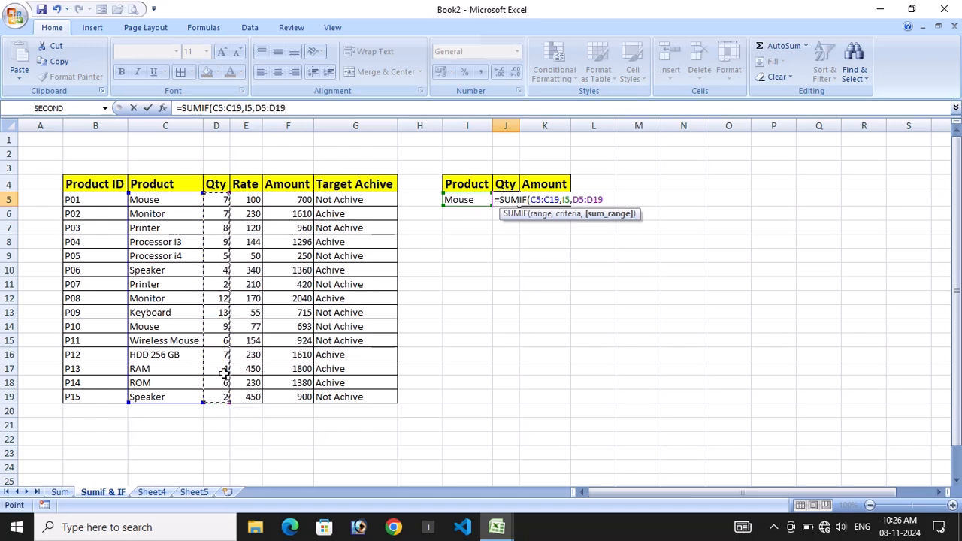
type(")")
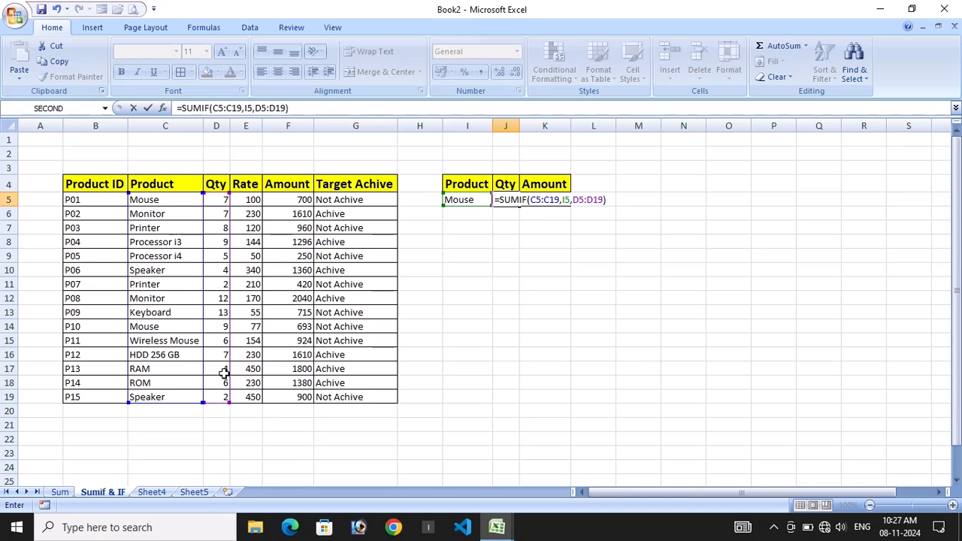
key("Return")
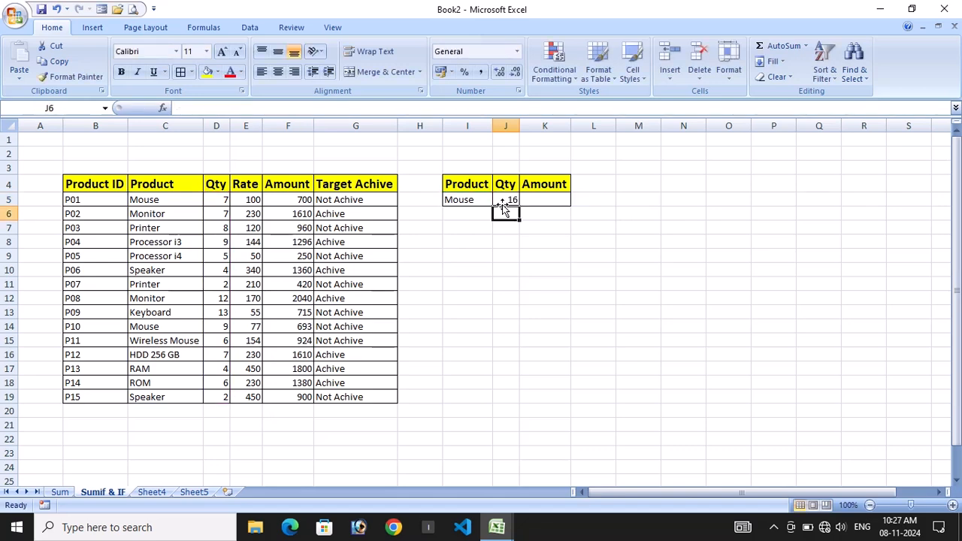
left_click(218, 200)
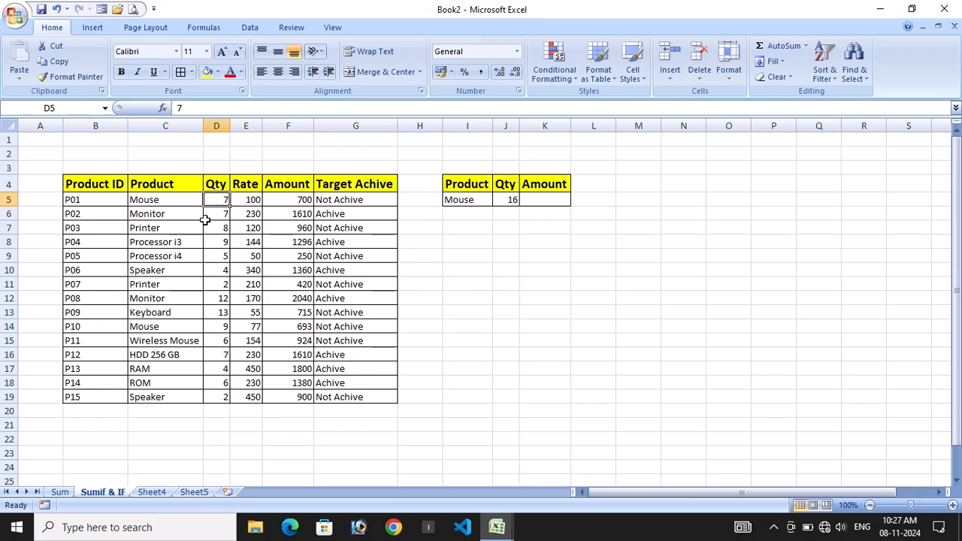
left_click(221, 331)
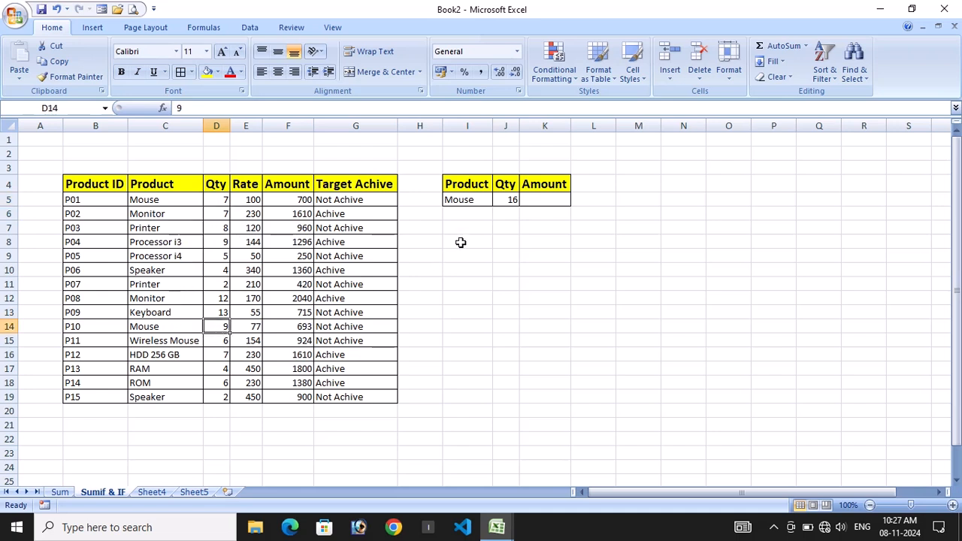
Enter =SUMIF(C5:C19,I5,F5:F19) in K5 to total the Mouse amount, and check it against the Amount column
left_click(529, 199)
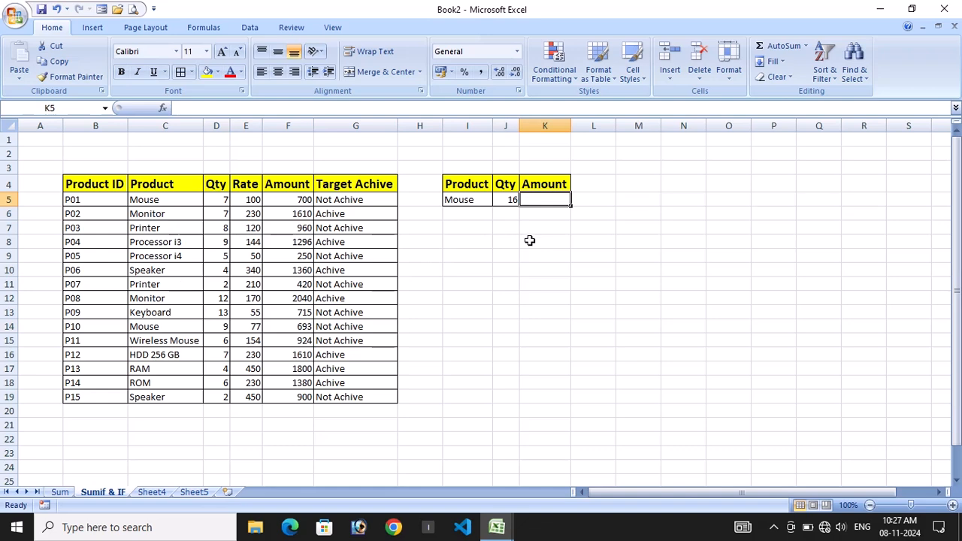
type("=su")
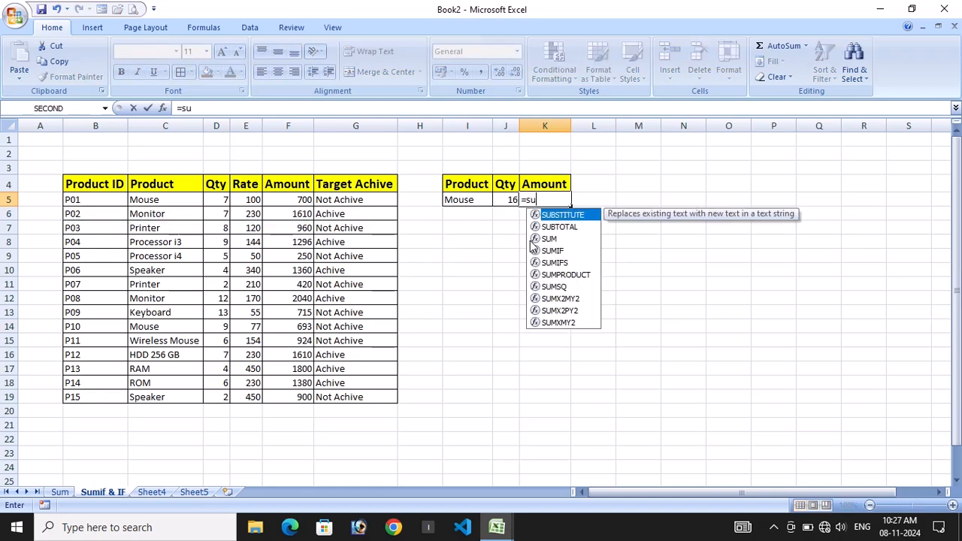
type("mif")
key("Tab")
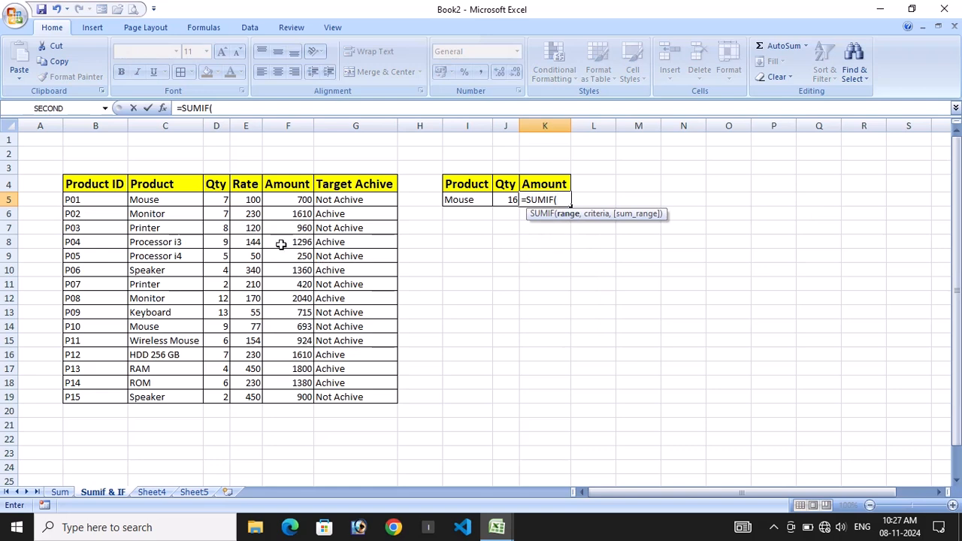
left_click_drag(180, 201, 180, 398)
type(",")
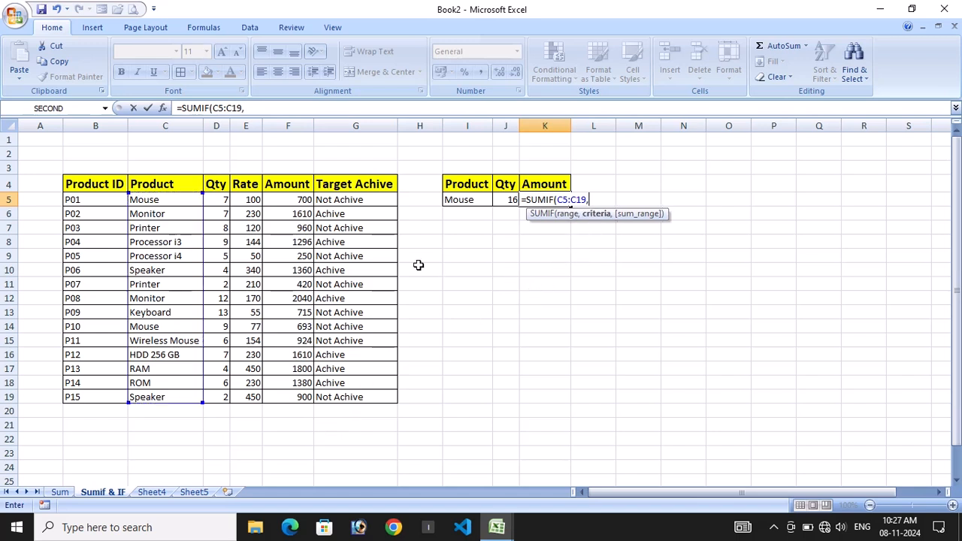
left_click(459, 200)
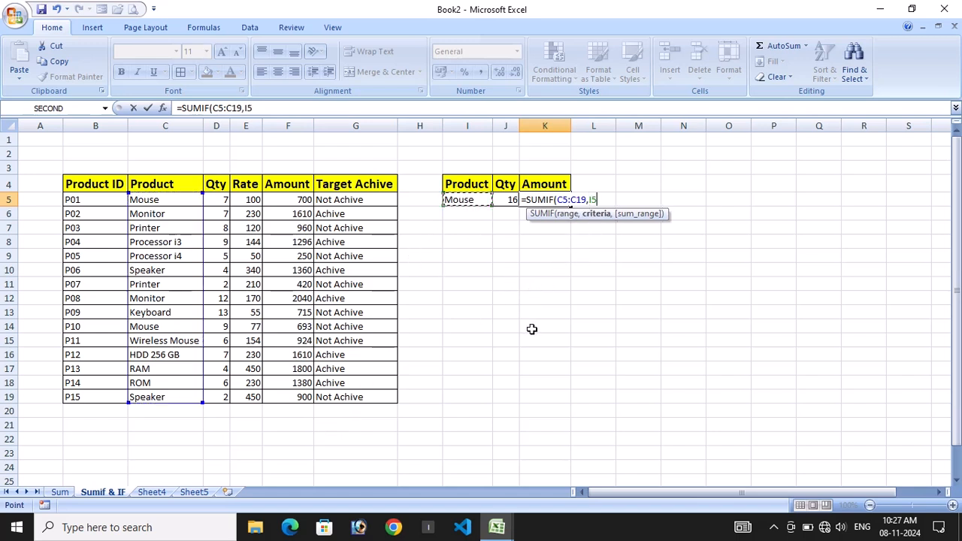
type(",")
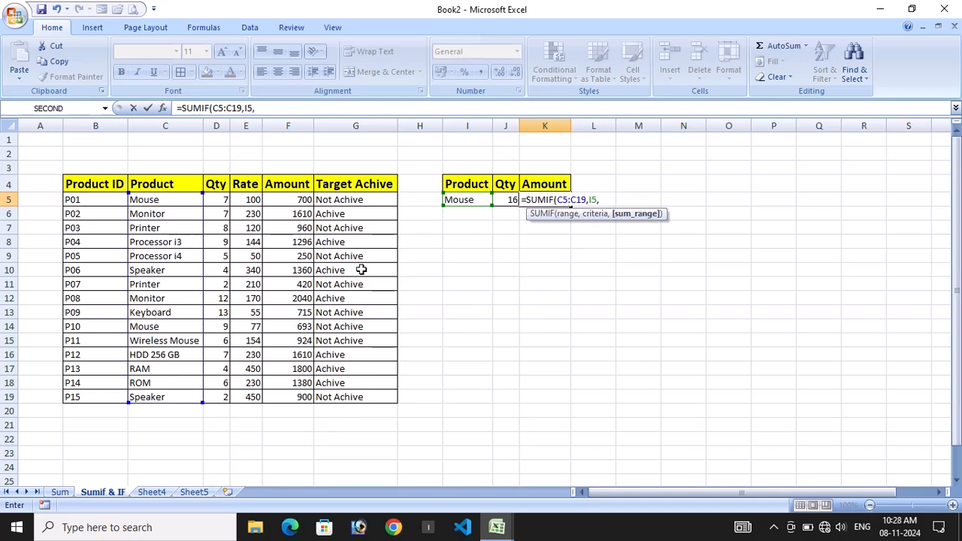
left_click_drag(284, 199, 301, 398)
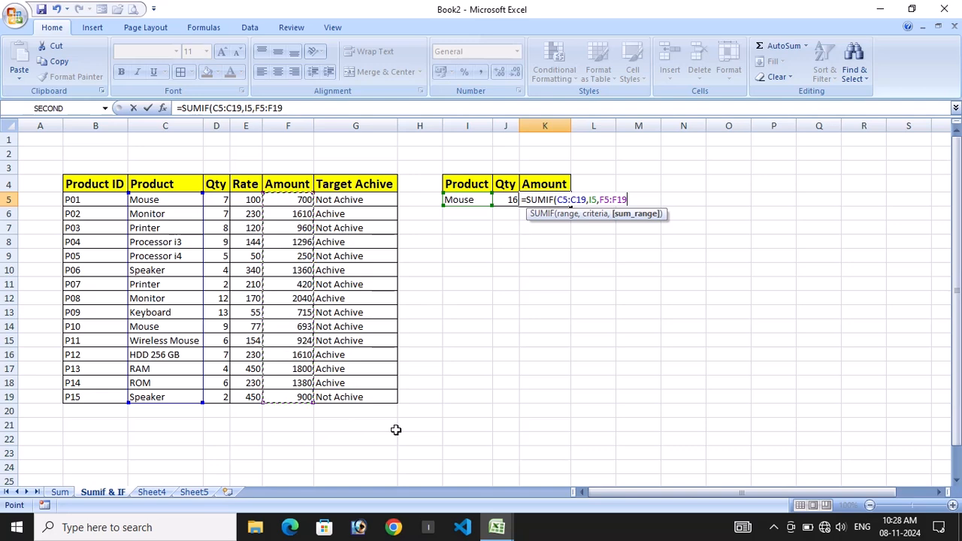
type(")")
key("Return")
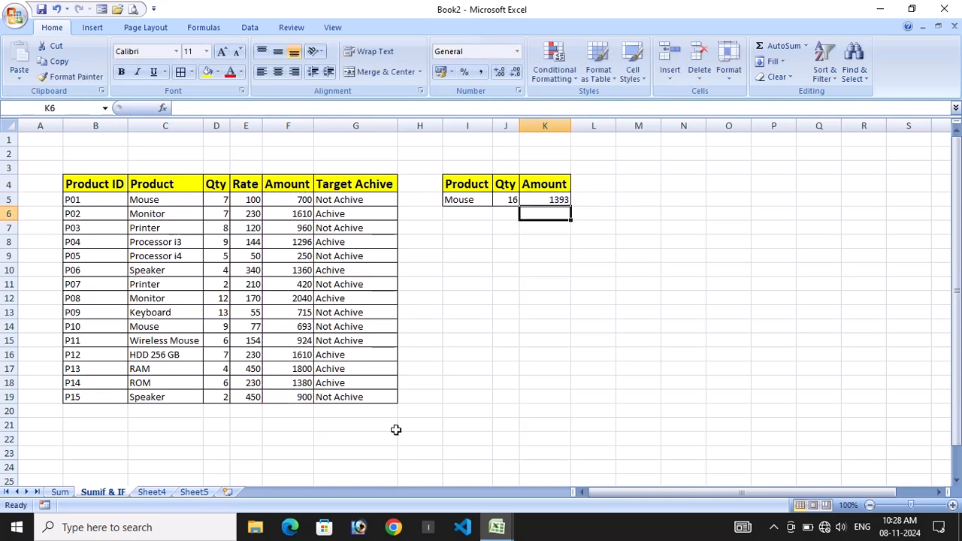
left_click(293, 200)
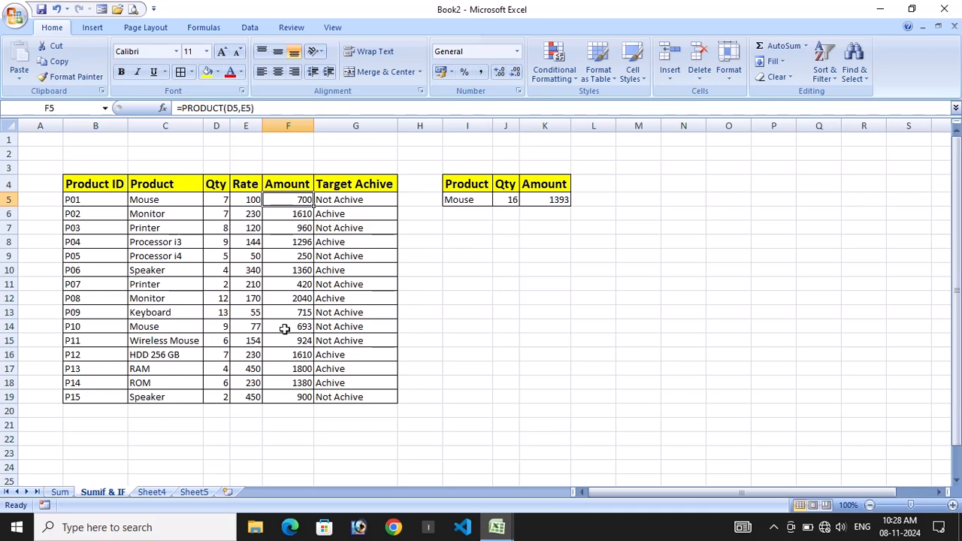
Replace the product in I5 with Monitor to test the SUMIF totals
left_click(468, 197)
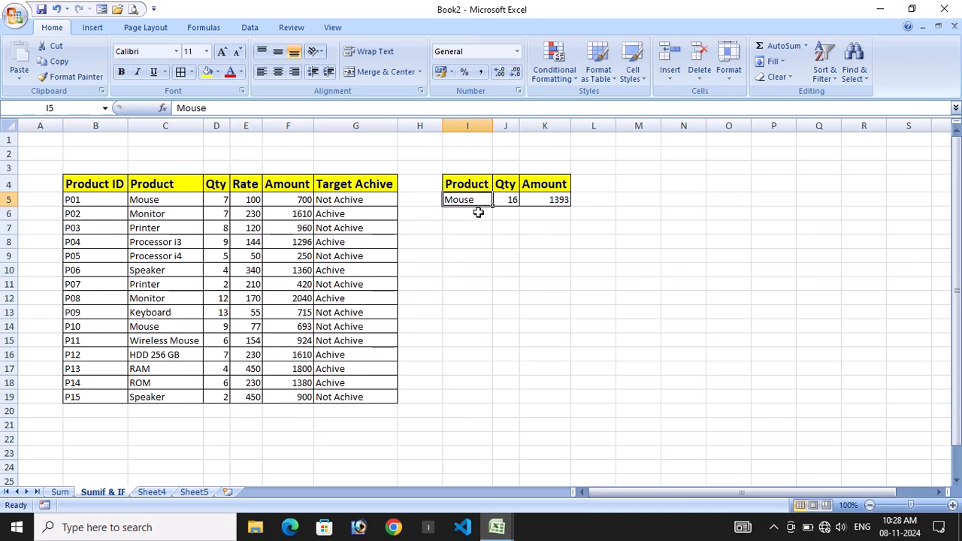
type("Moni")
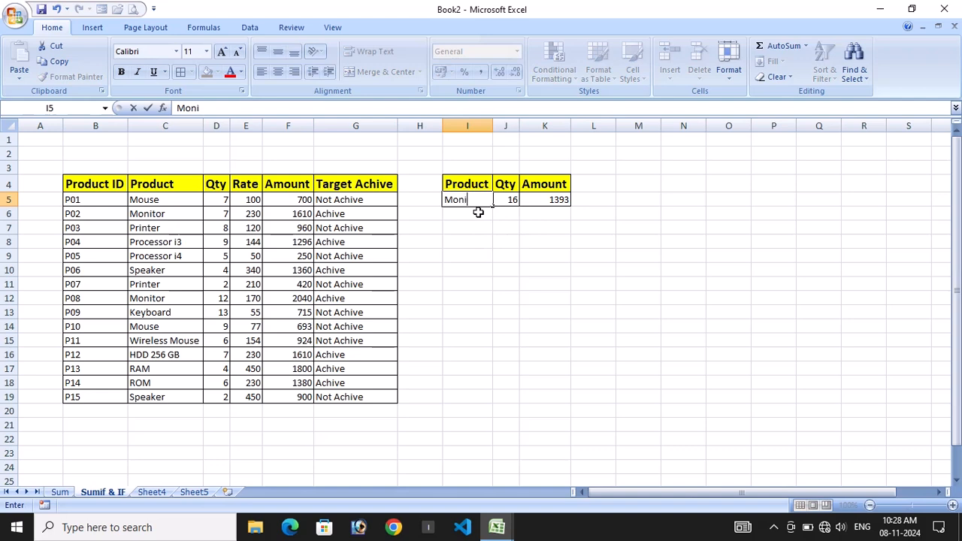
type("tor")
key("Return")
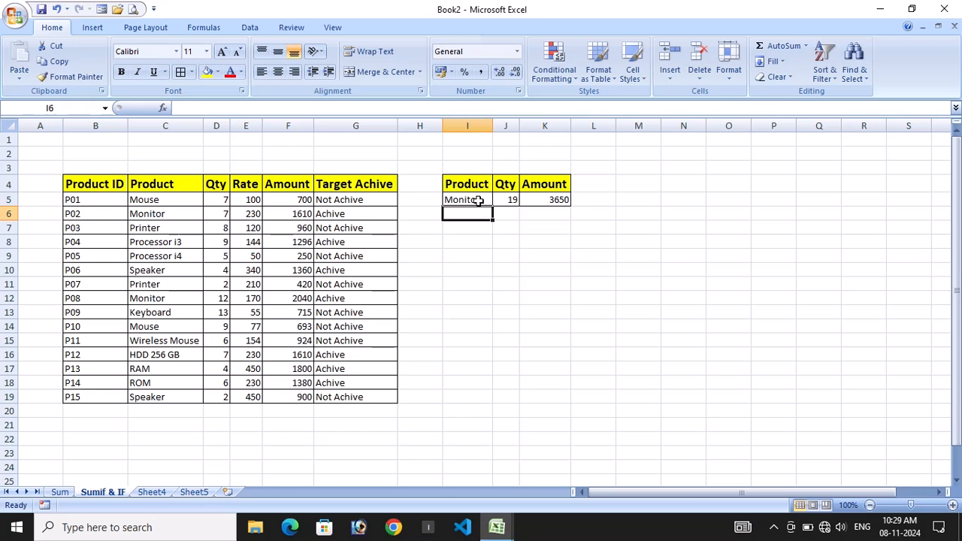
Replace the product in I5 with Speaker, spelled exactly as in the Product column, to recalculate its quantity and amount
left_click(478, 200)
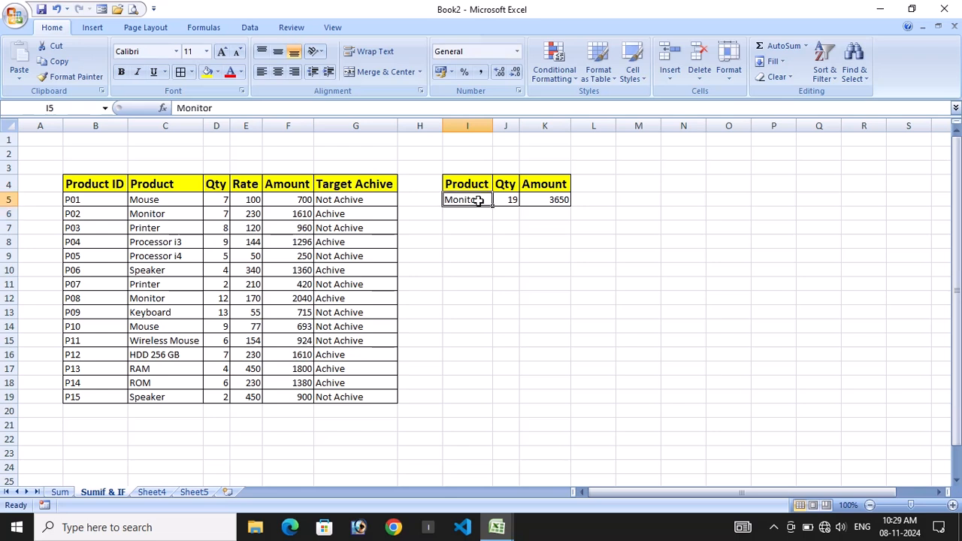
type("Sperker")
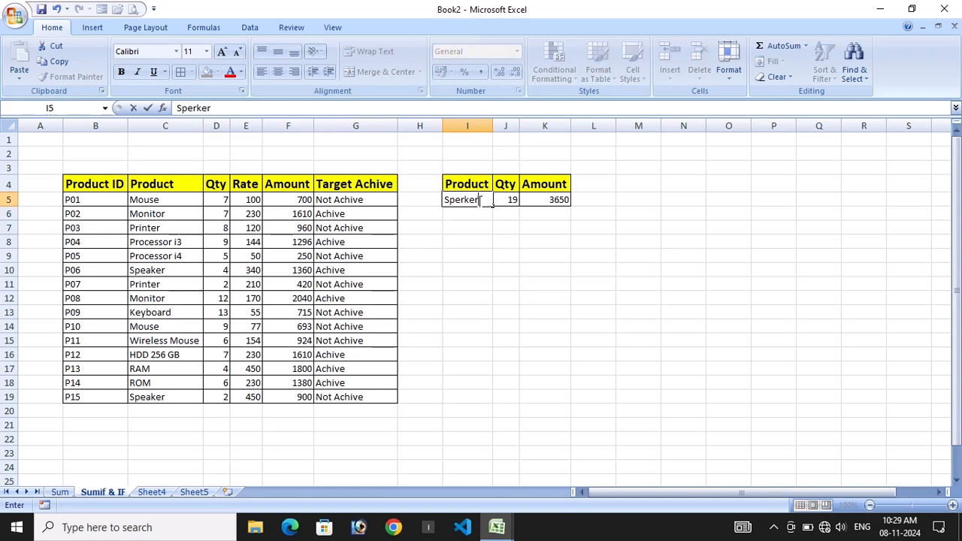
key("Return")
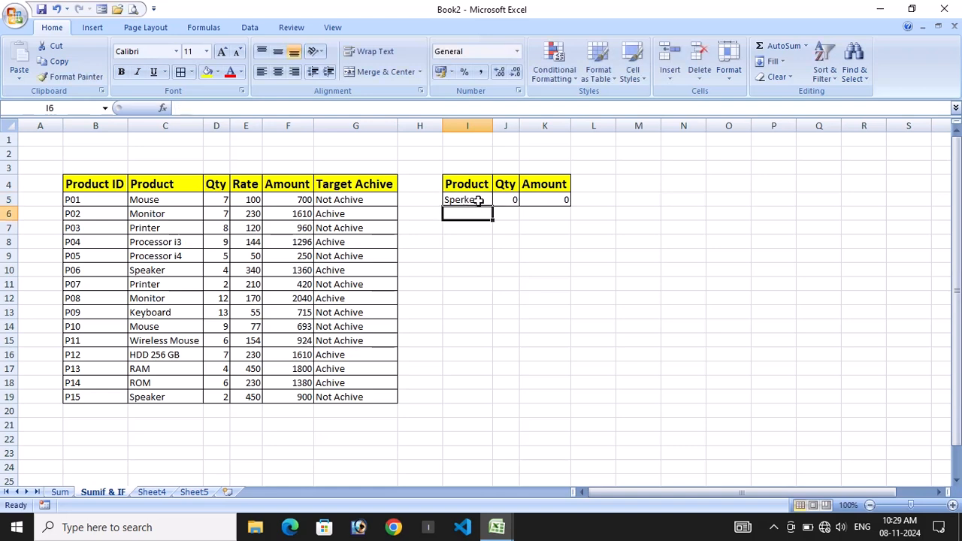
double_click(459, 199)
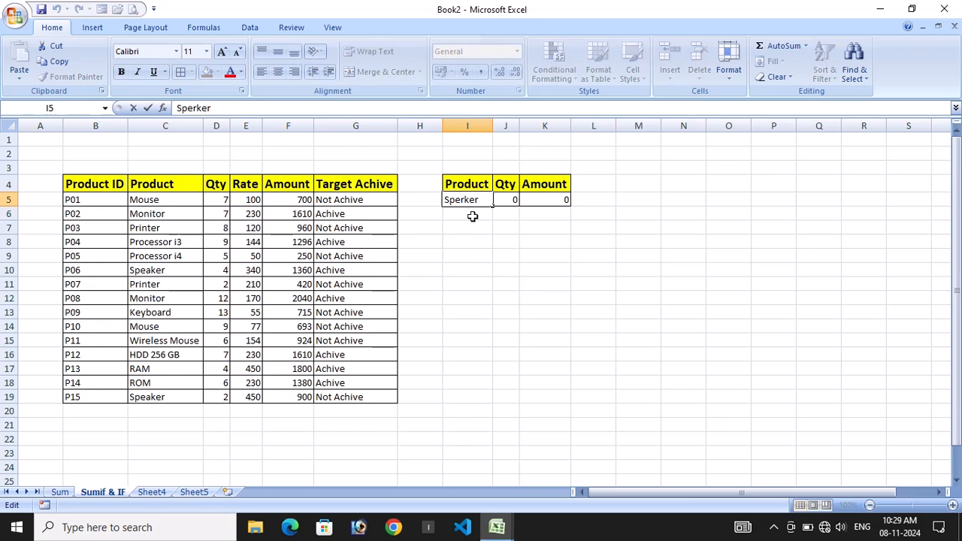
type("a")
key("Return")
left_click(472, 198)
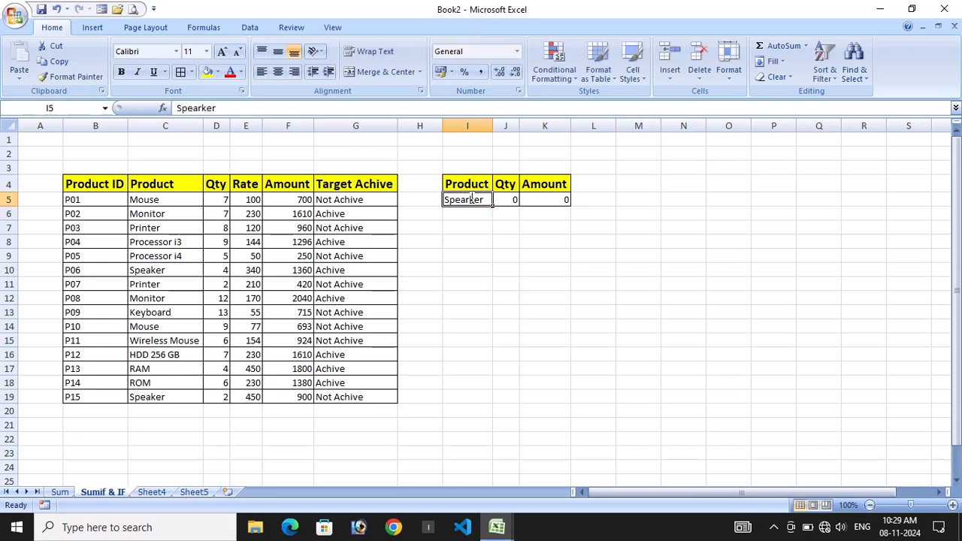
double_click(472, 197)
key("BackSpace")
key("Return")
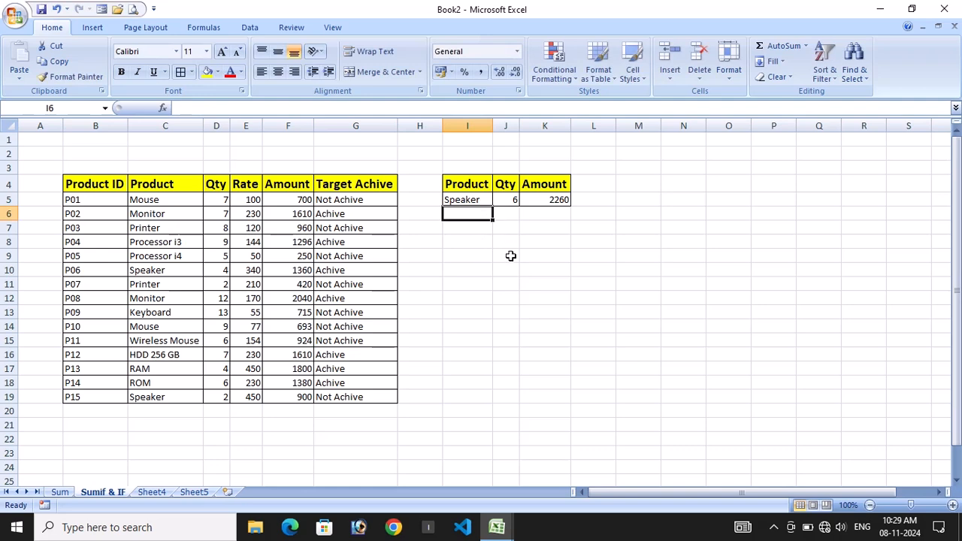
left_click(514, 268)
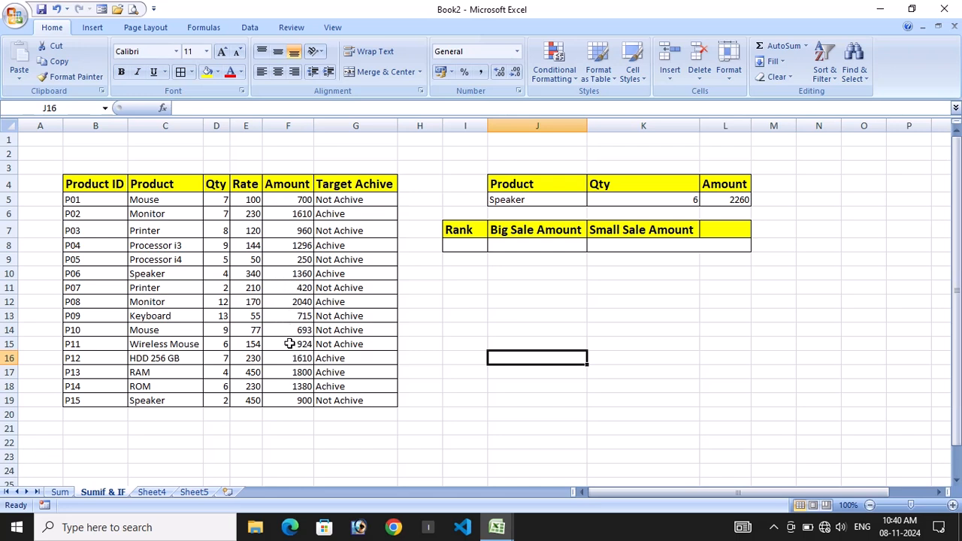
Enter =LARGE(F5:F19,1) in J8 under Big Sale Amount to return the largest sale amount
left_click(507, 249)
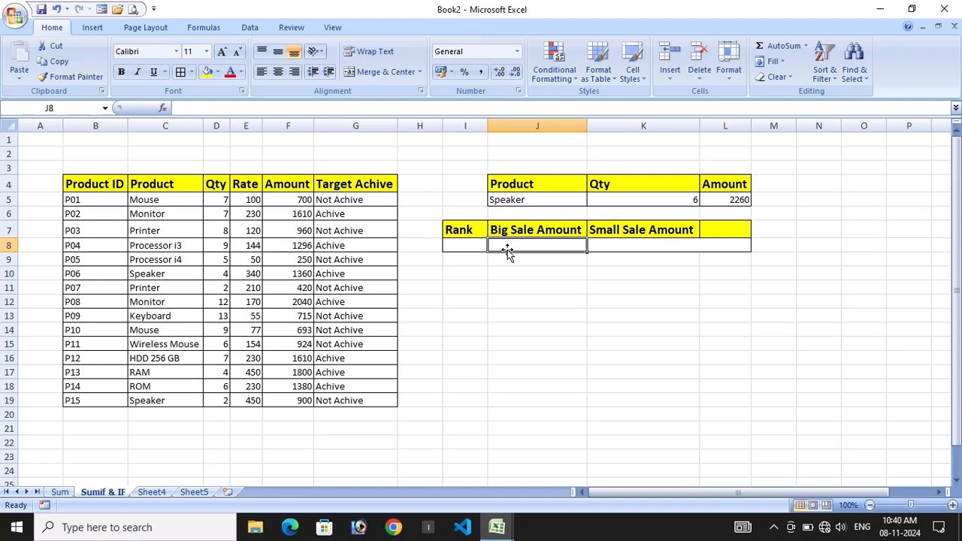
type("=lar")
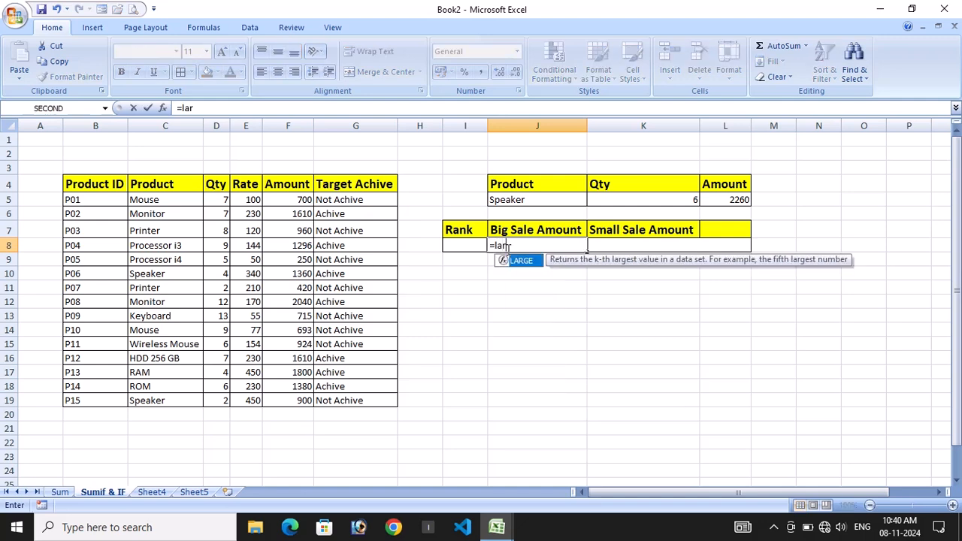
key("Tab")
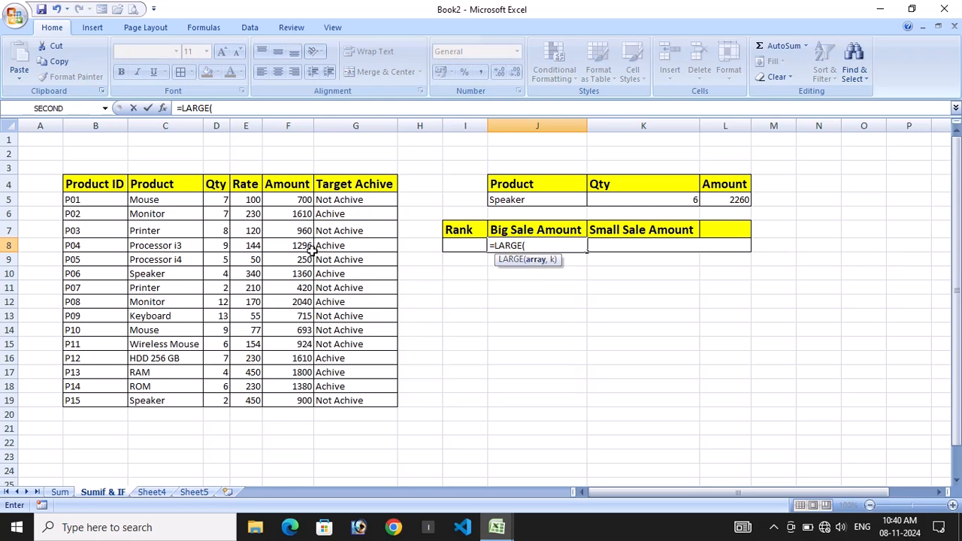
left_click_drag(275, 199, 293, 401)
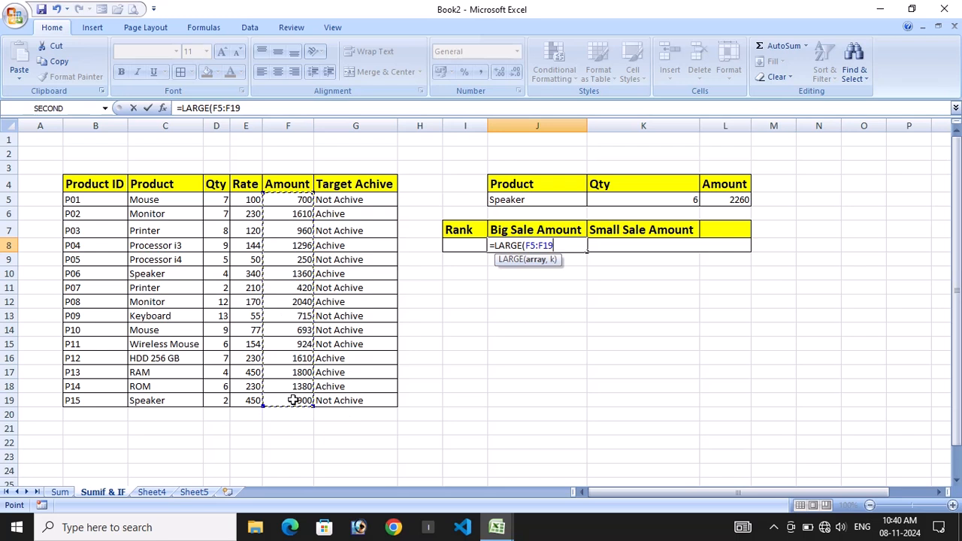
type(",")
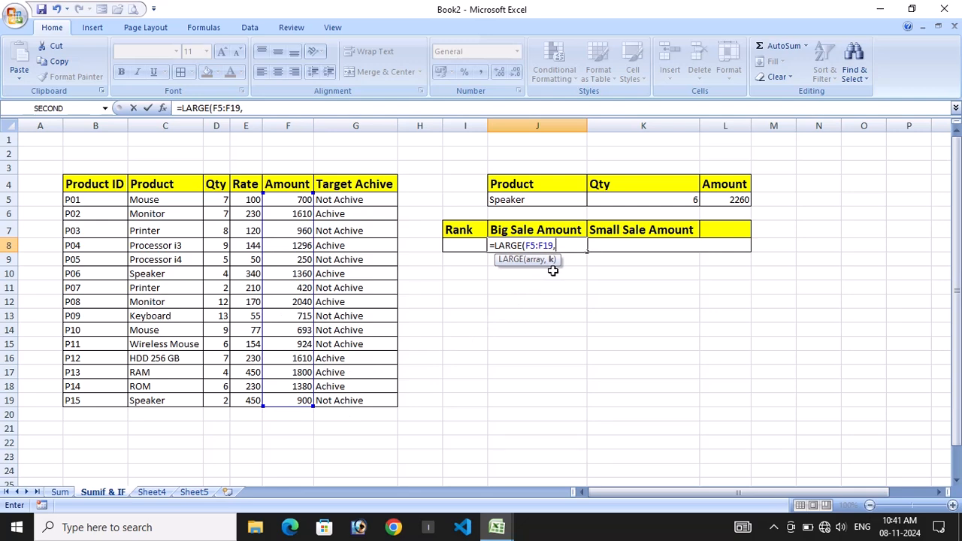
type("1")
key("Return")
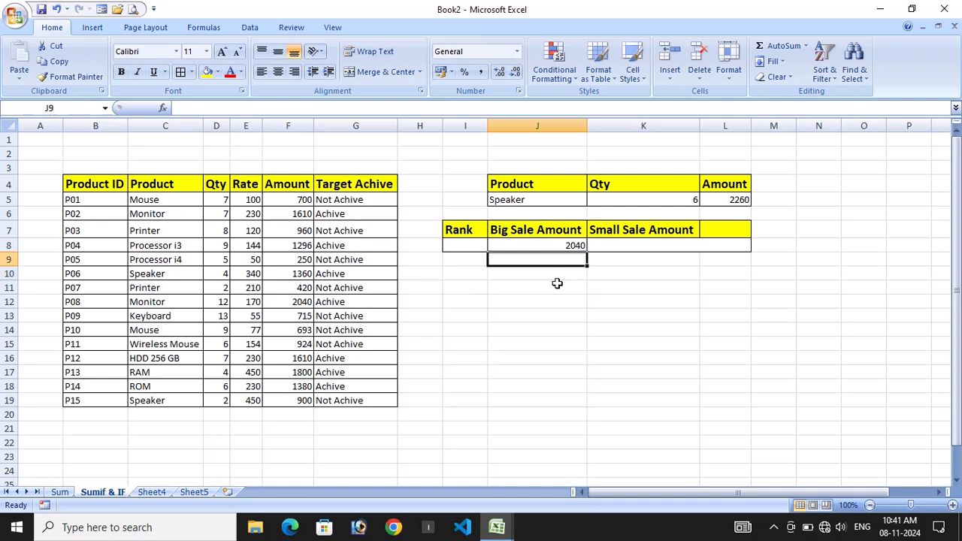
Enter =LARGE(F5:F19,2) in J9 to return the second-largest sale amount
type("=")
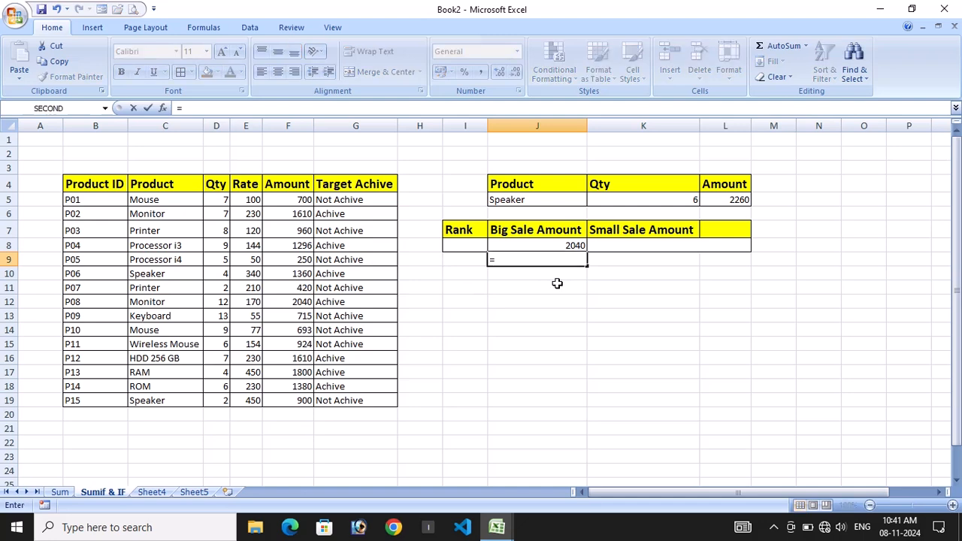
type("lare")
key("BackSpace")
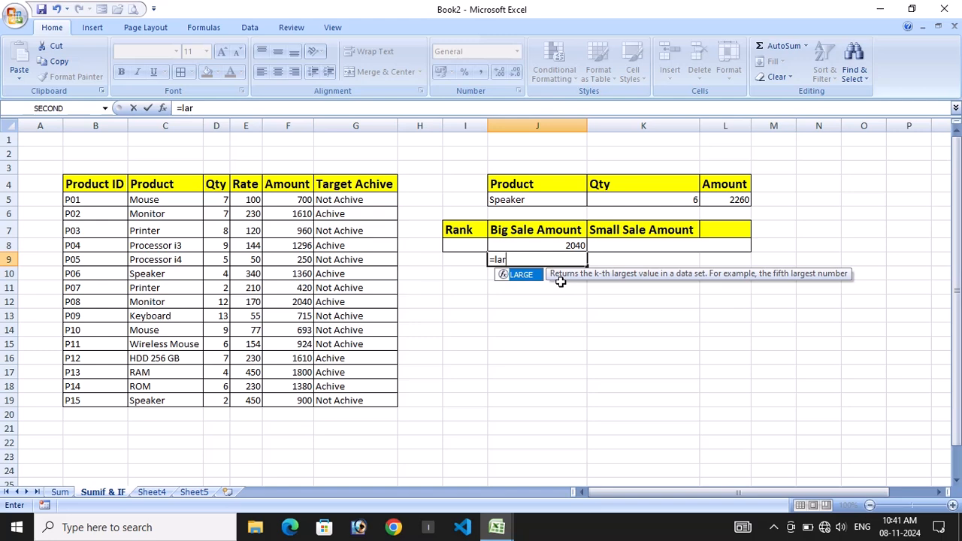
key("Tab")
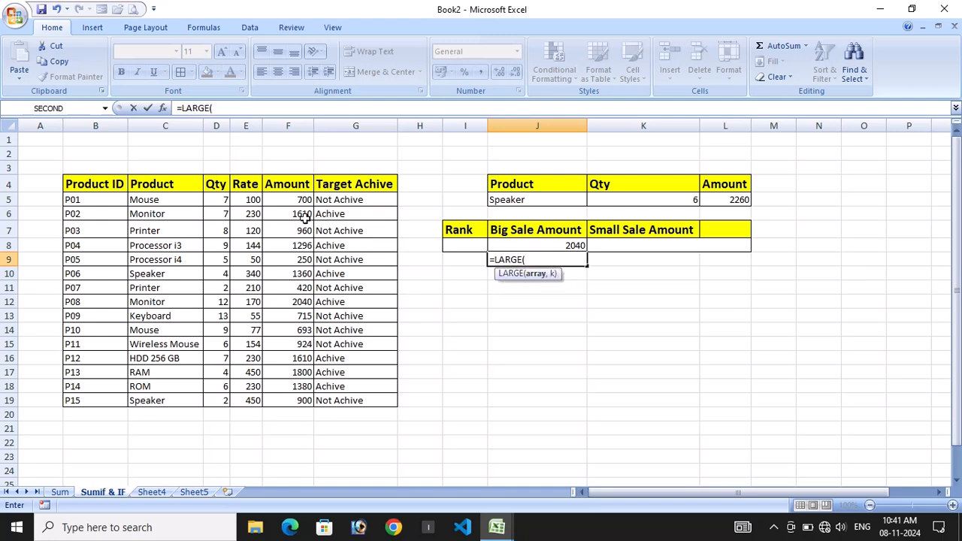
left_click_drag(289, 199, 306, 396)
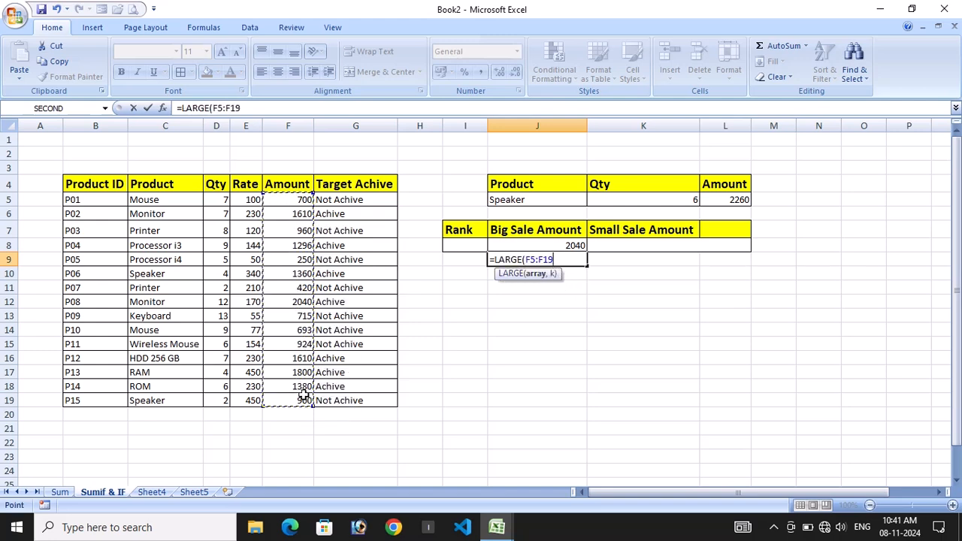
type(",2")
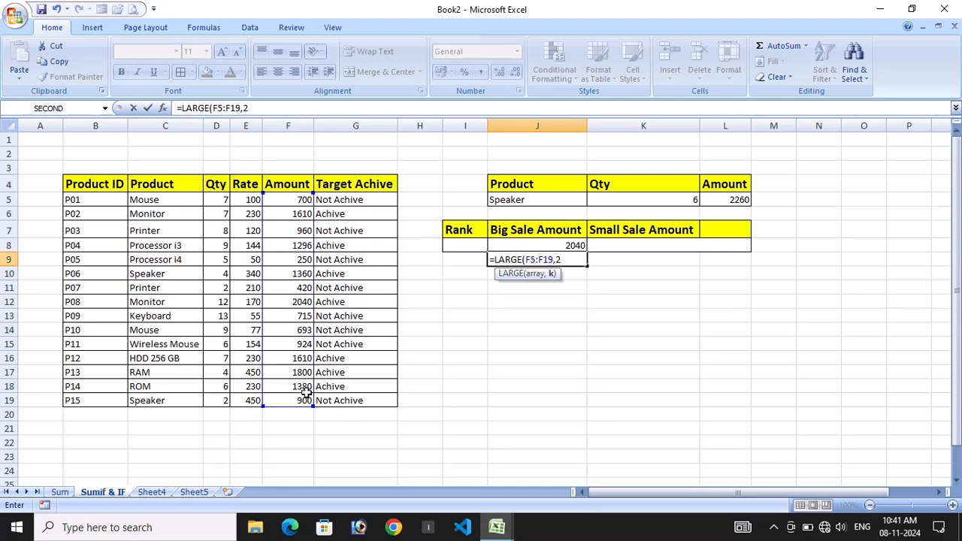
key("Return")
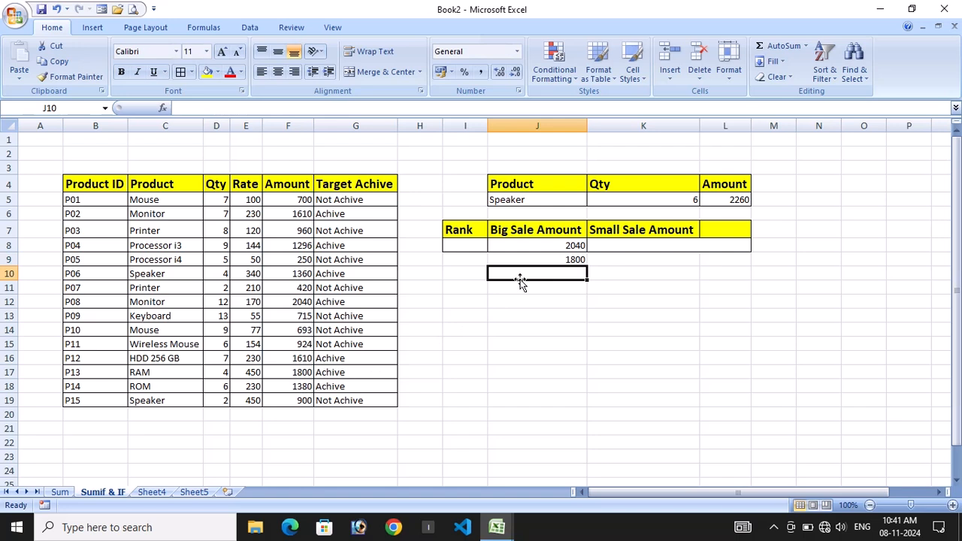
Enter =LARGE(F5:F19,3) in J10 to return the third-largest sale amount
type("=")
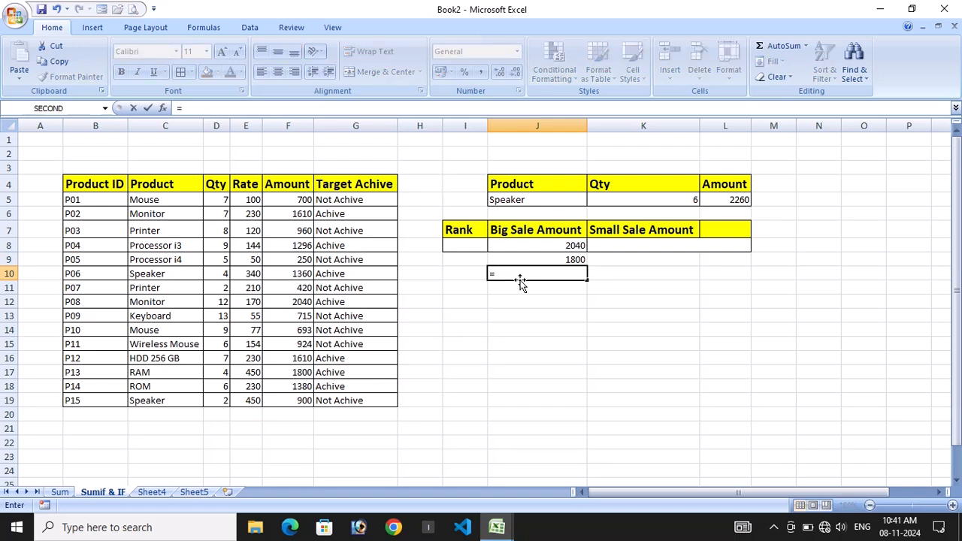
type("LAR")
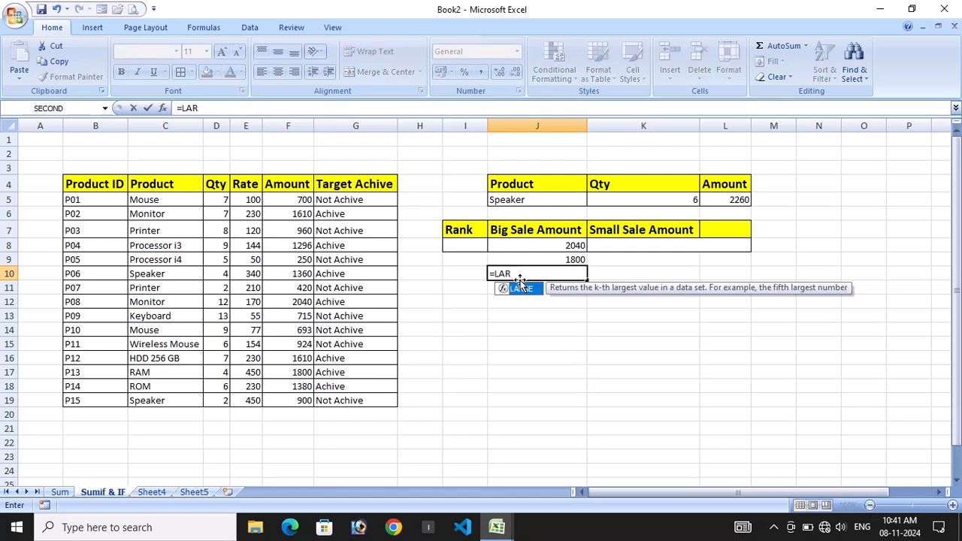
double_click(520, 287)
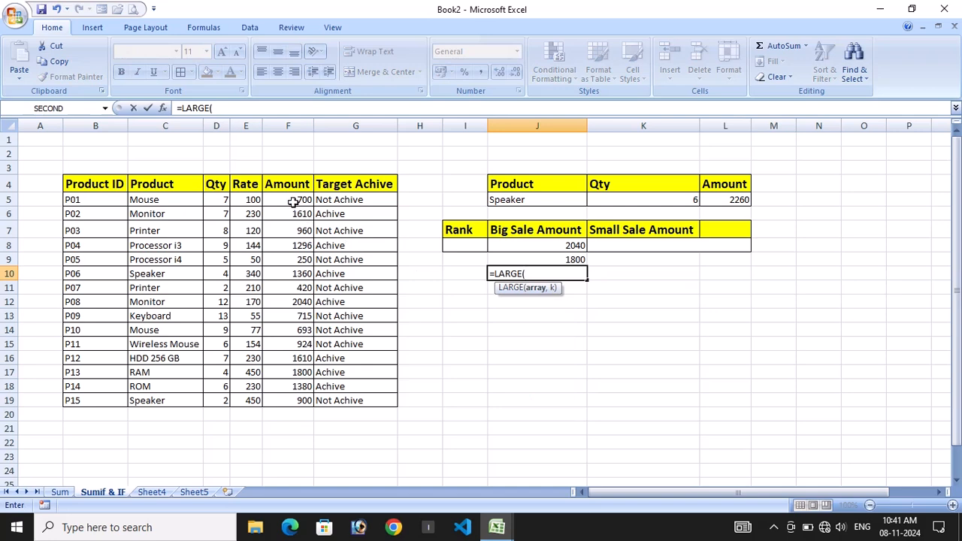
left_click_drag(293, 201, 293, 398)
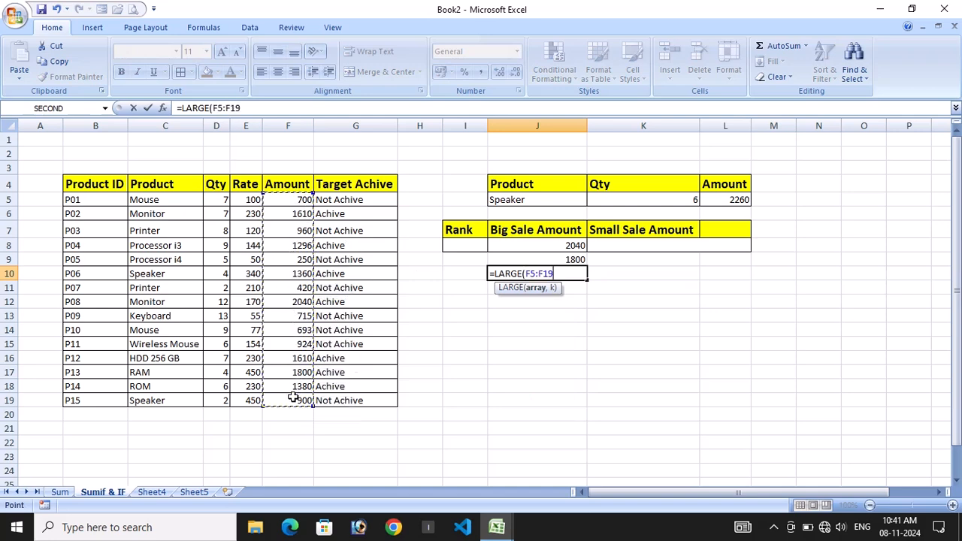
type(",")
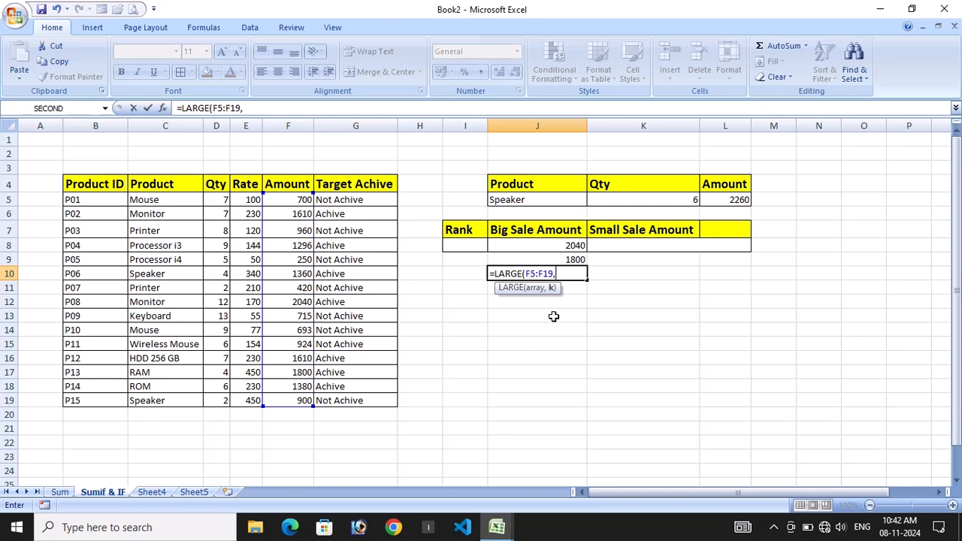
type("3)]")
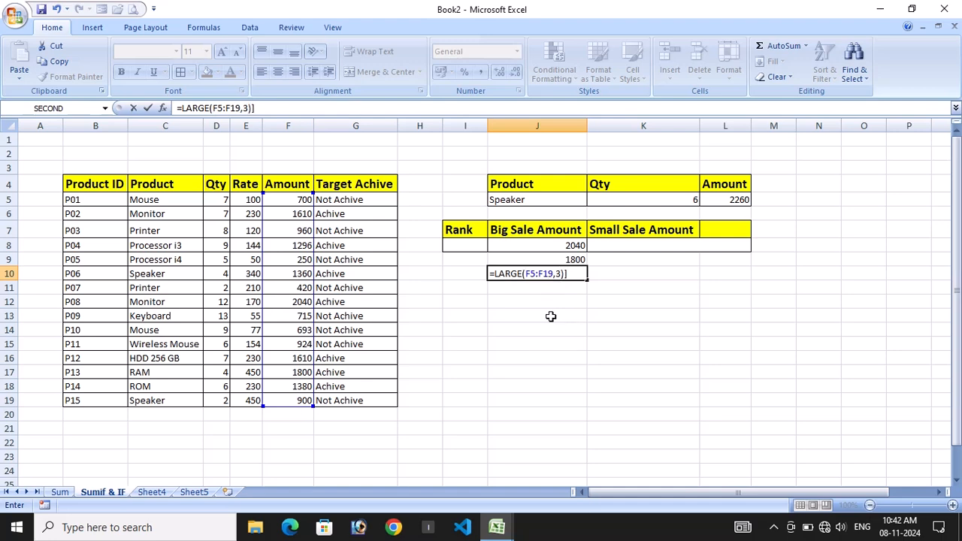
key("Return")
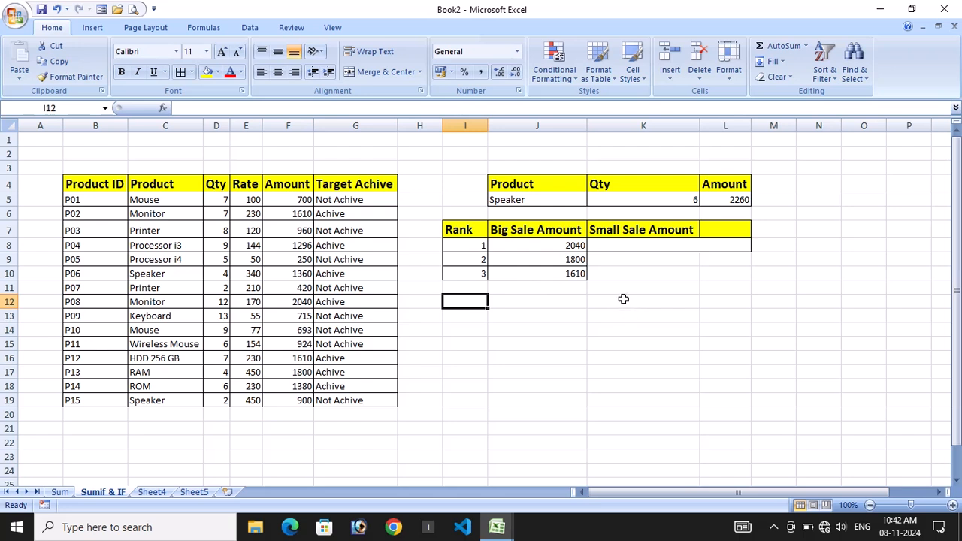
Enter =SMALL(F5:F19,1) in K8 under Small Sale Amount to return the smallest amount, and review the formula
left_click(617, 248)
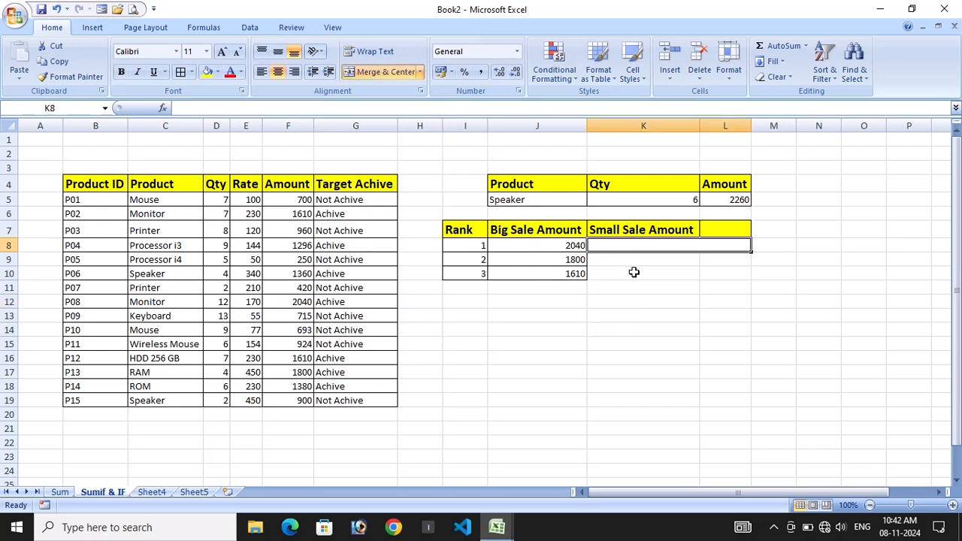
type("=SMA")
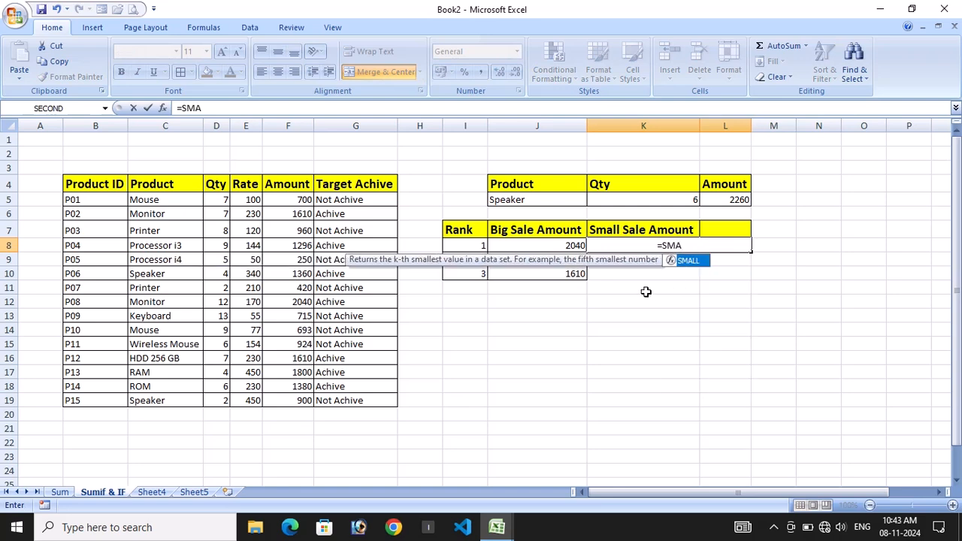
key("Tab")
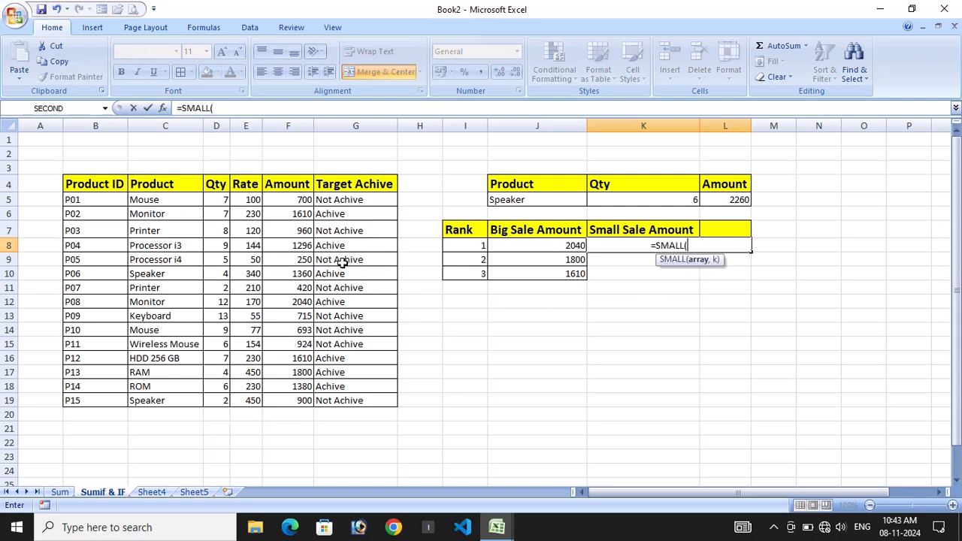
left_click_drag(290, 200, 294, 400)
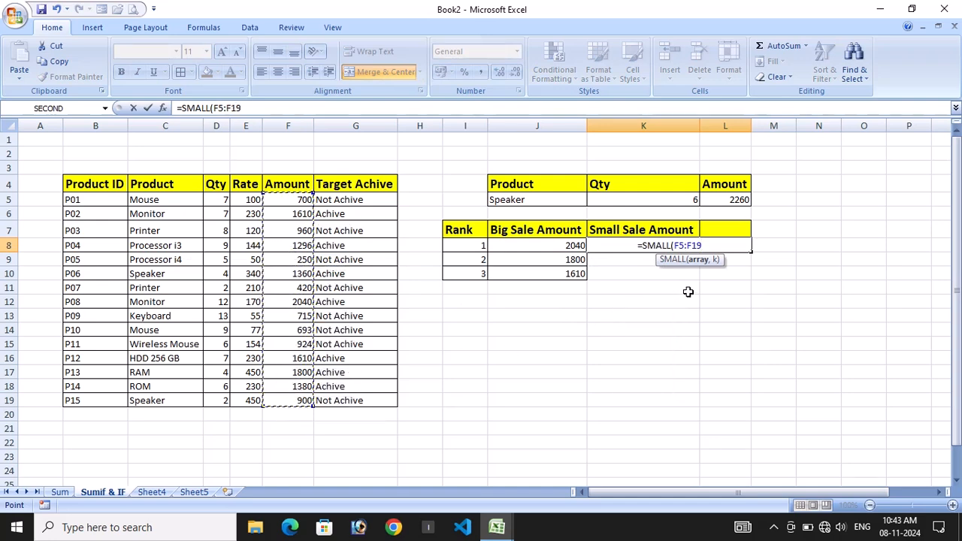
type(",")
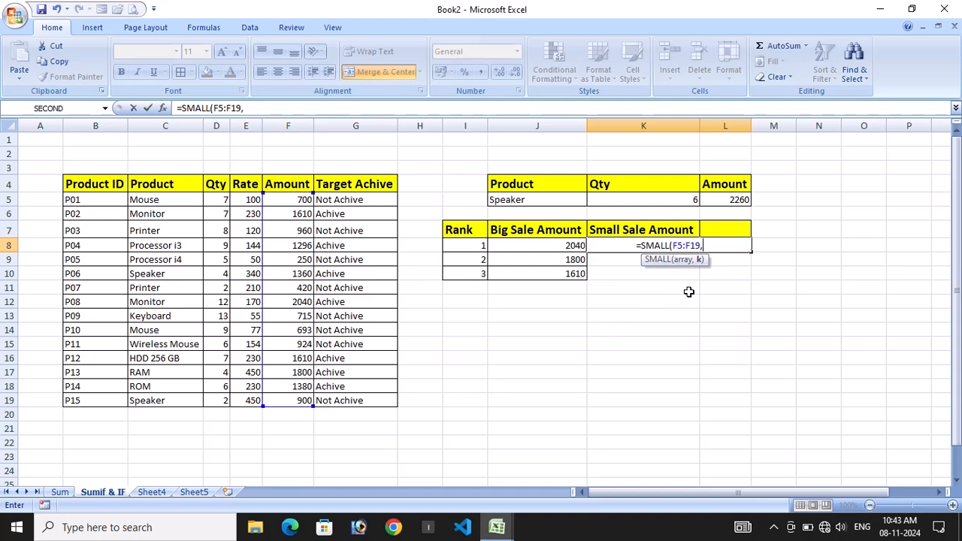
type("1)")
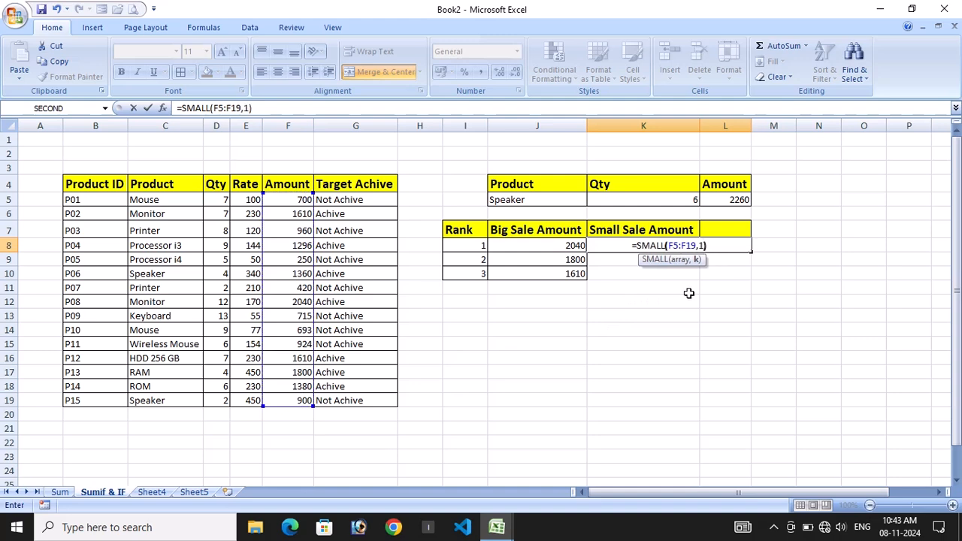
key("Return")
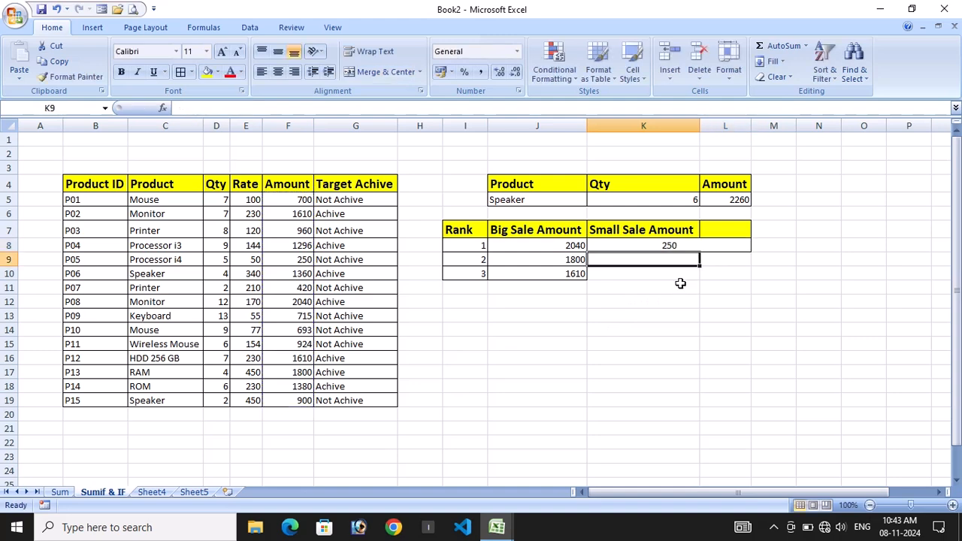
left_click(661, 246)
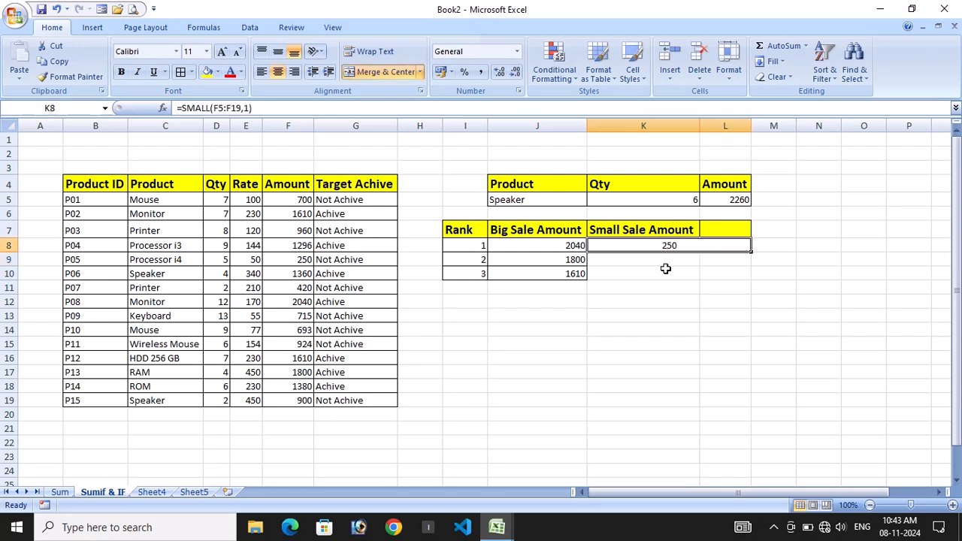
Enter =SMALL(F5:F19,2) in K9 to return the second-smallest sale amount
left_click(661, 261)
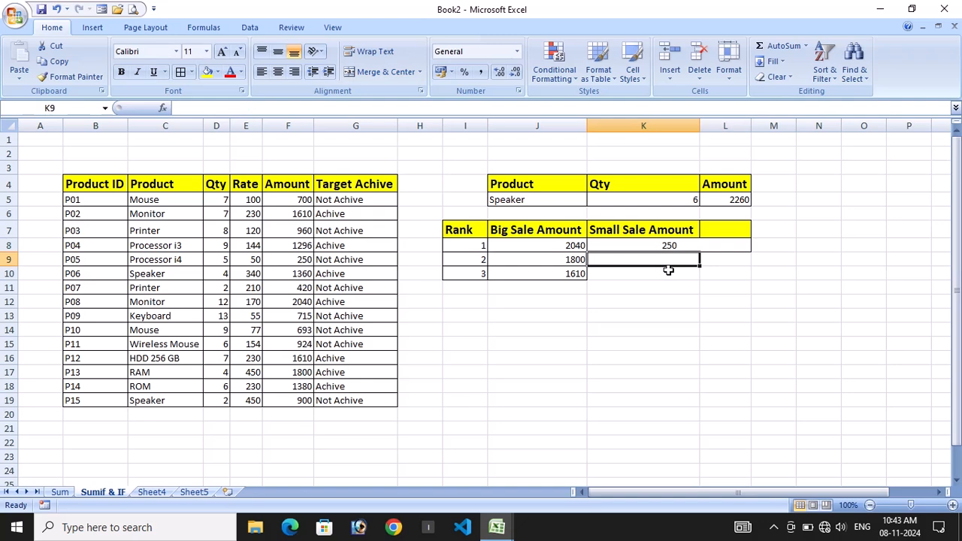
type("=S")
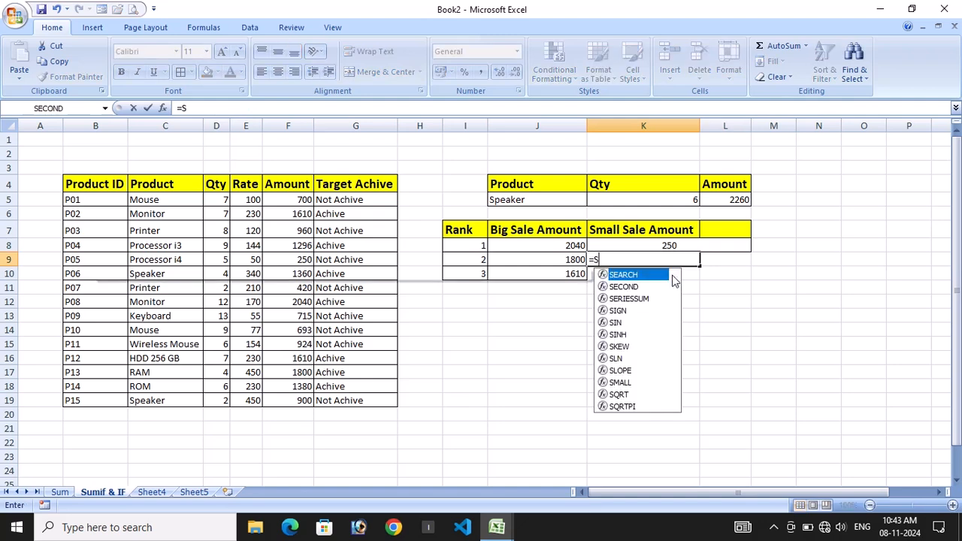
type("MA")
key("Tab")
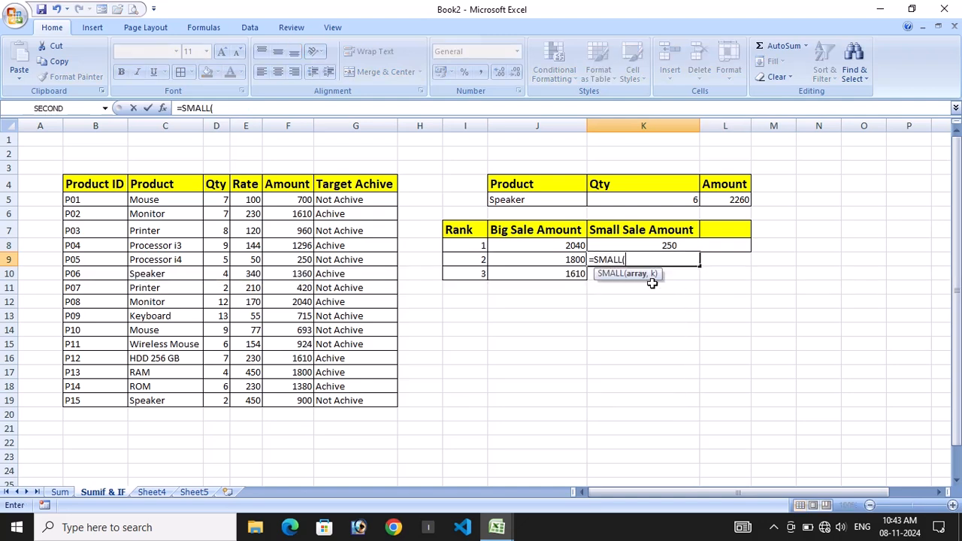
left_click_drag(289, 200, 290, 399)
type(",")
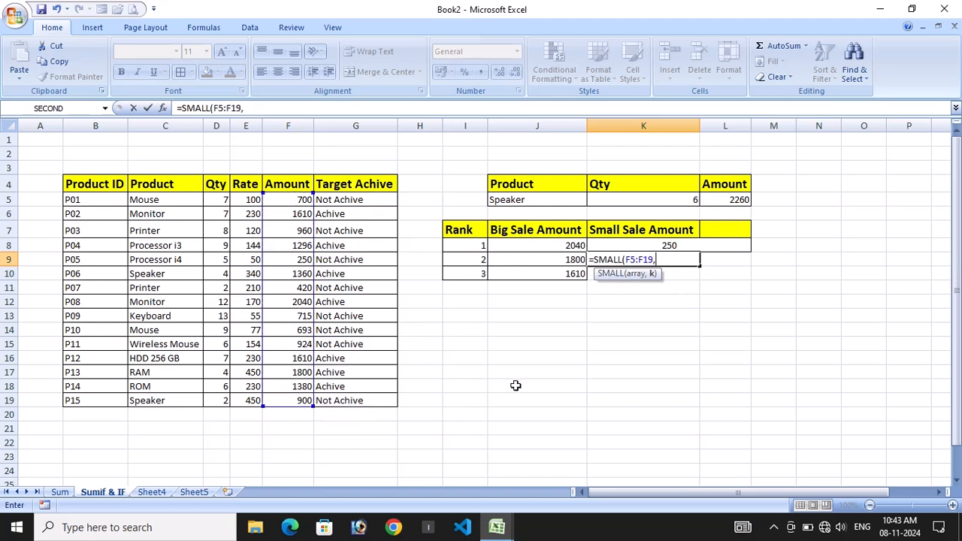
type("2")
key("Return")
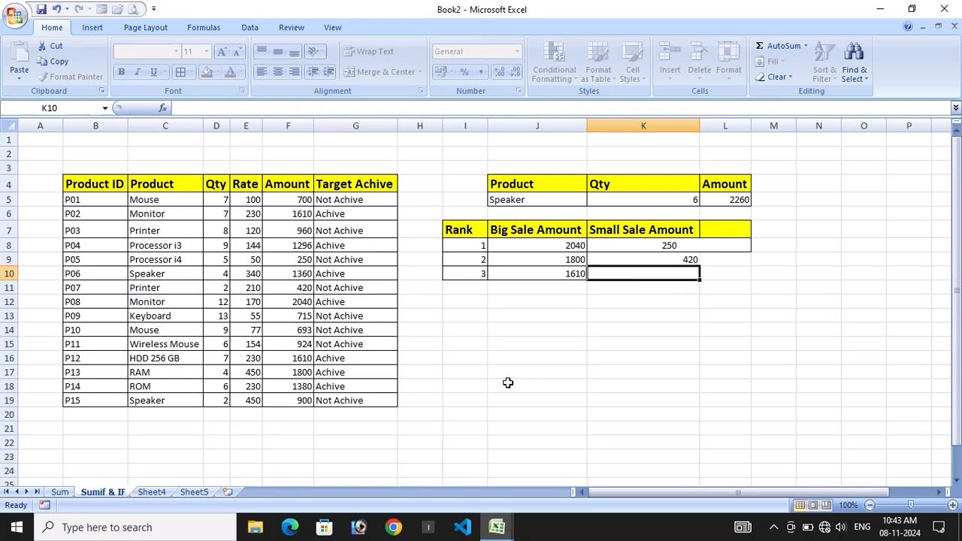
Enter =SMALL(F5:F19,3) in K10 to return the third-smallest sale amount, and centre the values in the rank table
left_click(561, 345)
left_click(611, 276)
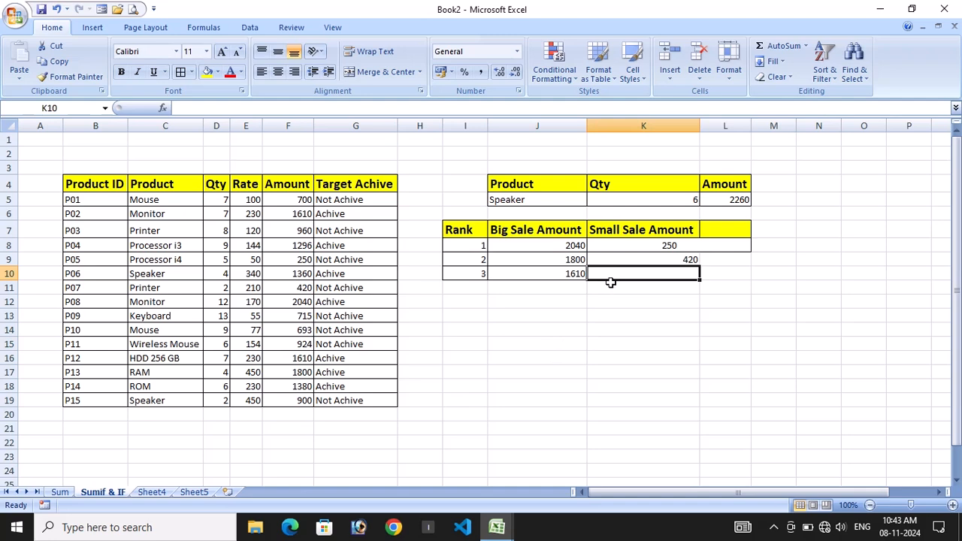
type("=")
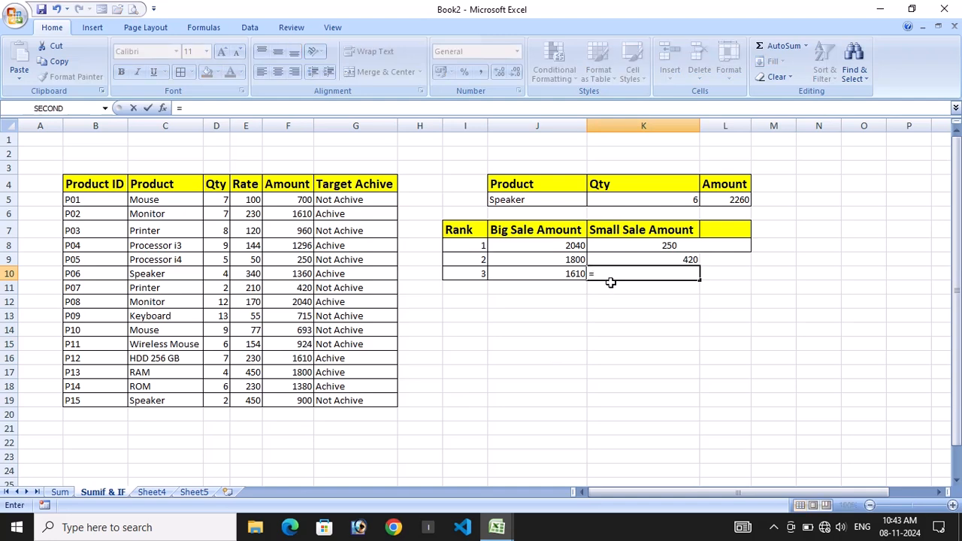
type("SMA")
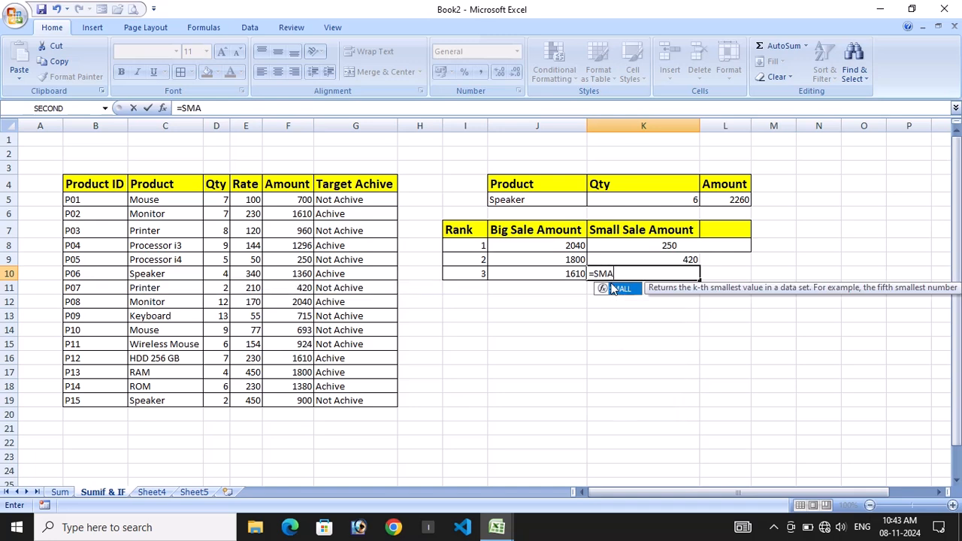
type("L")
double_click(613, 289)
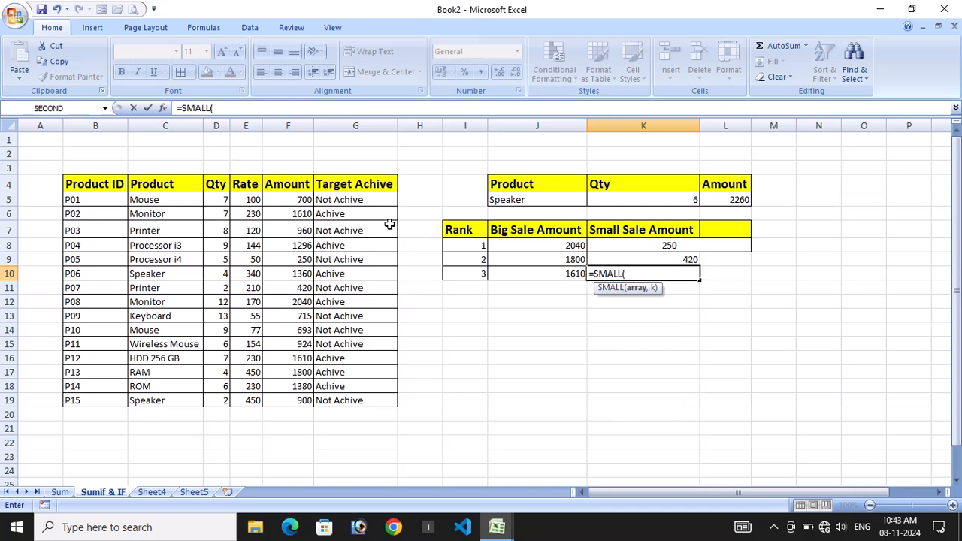
left_click(290, 198)
left_click_drag(289, 197, 339, 422)
type(",3")
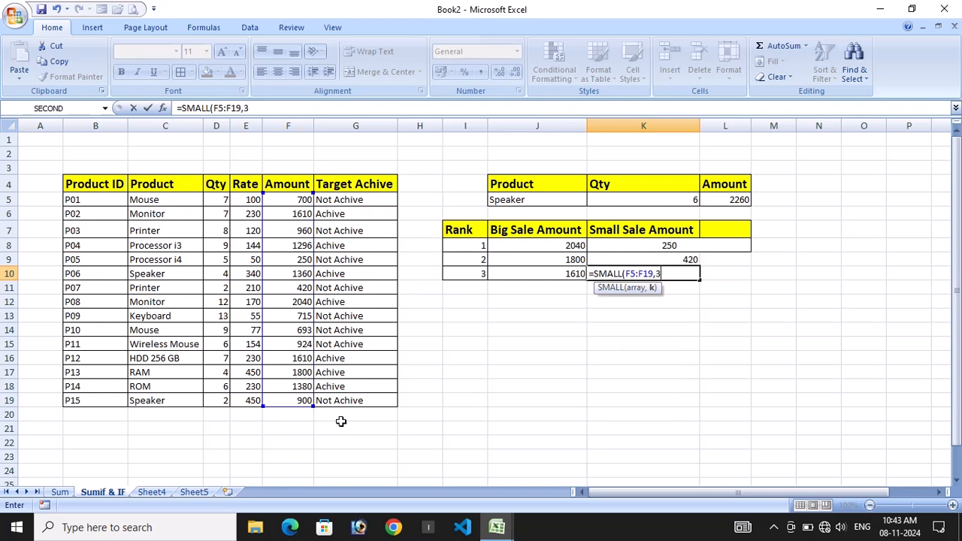
type(")")
key("Return")
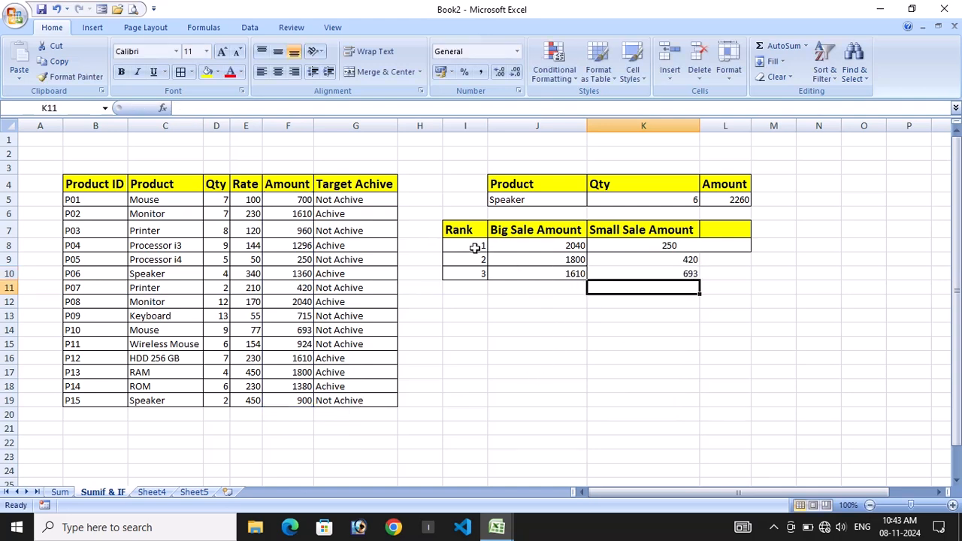
left_click_drag(475, 248, 617, 271)
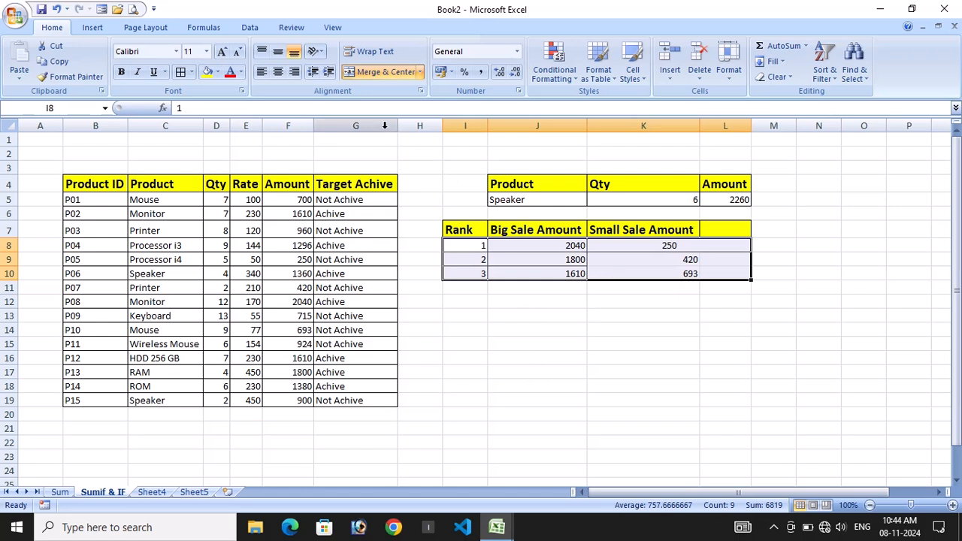
left_click(278, 73)
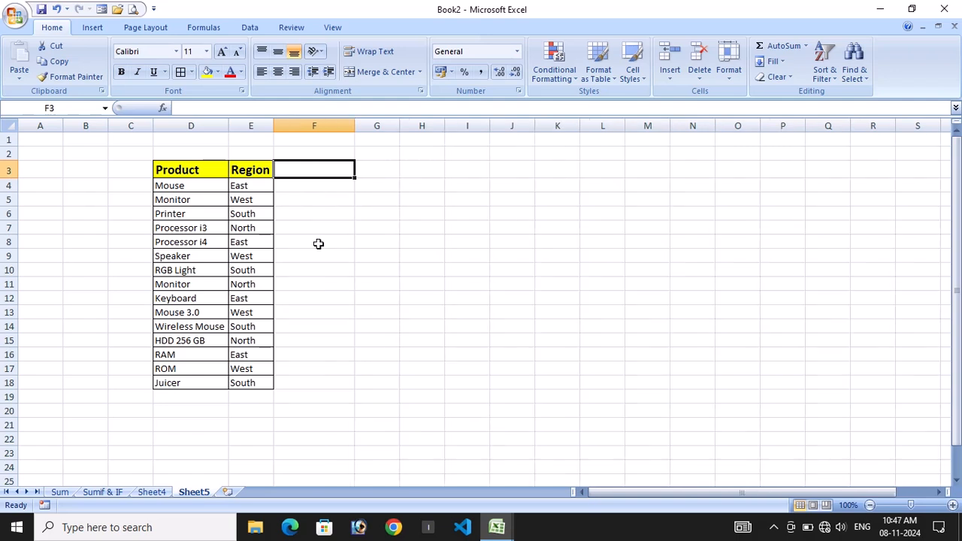
Enter =UPPER(D3) in F3 on Sheet5 to convert the Product heading to uppercase
type("=")
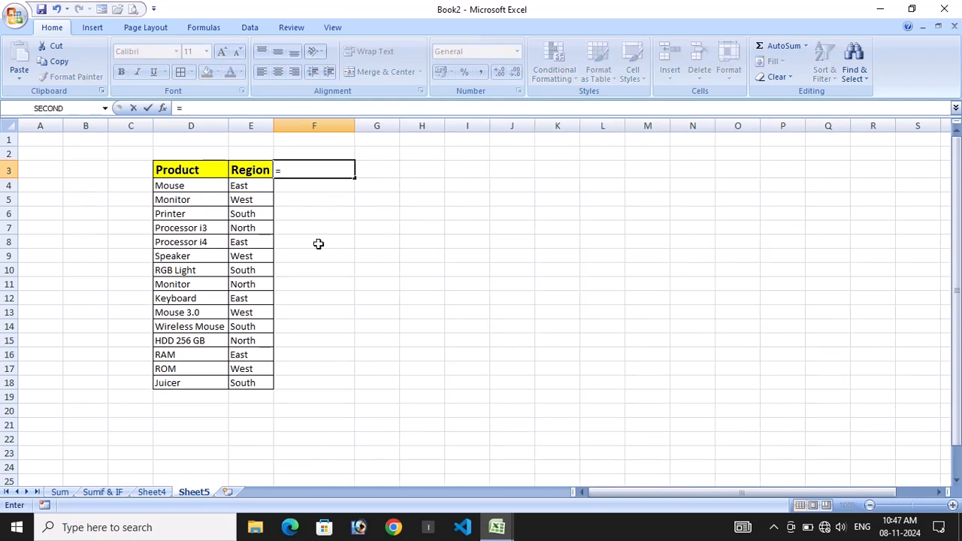
type("UPP")
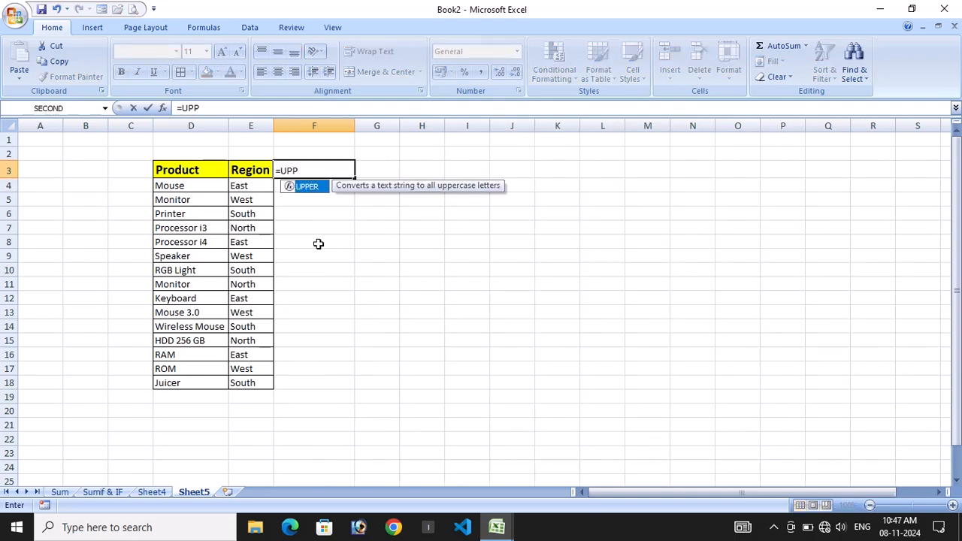
key("Tab")
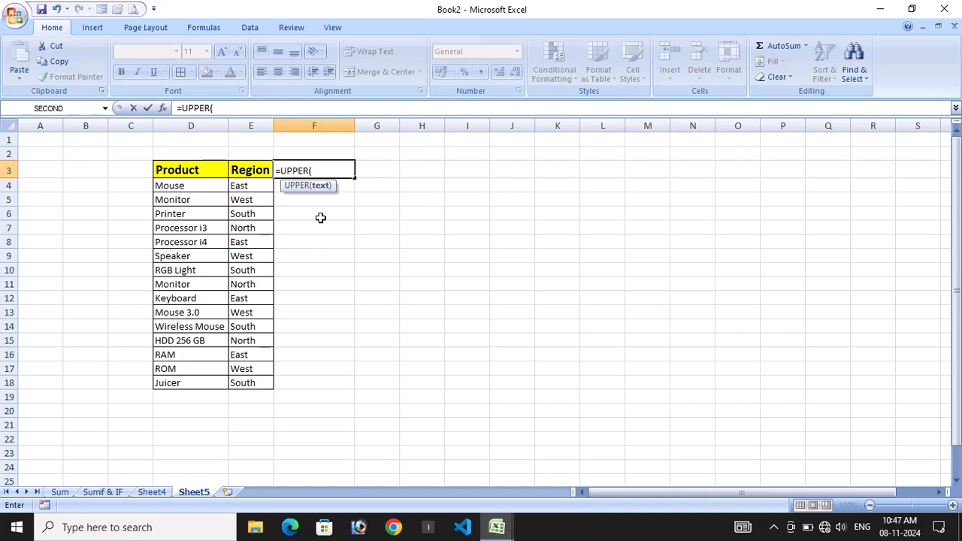
left_click(200, 171)
type(")")
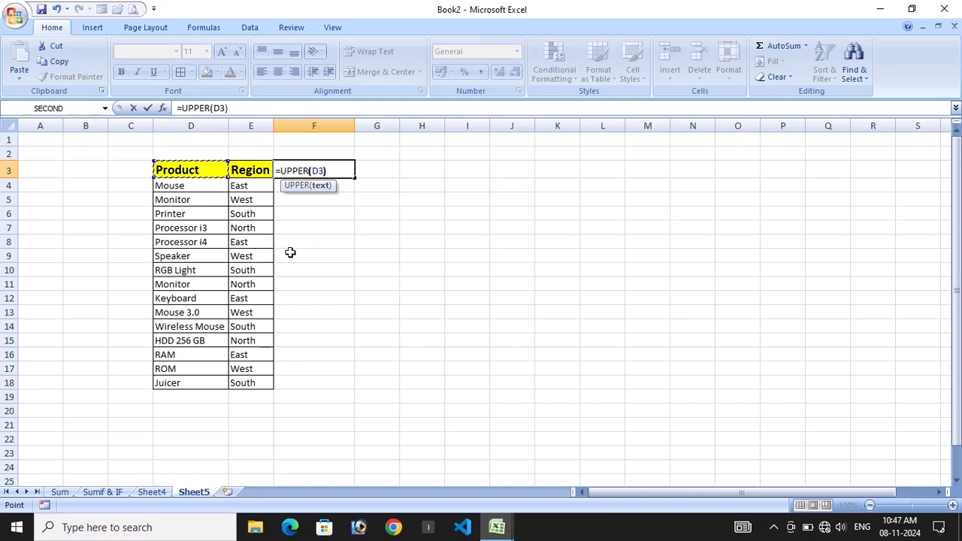
key("Return")
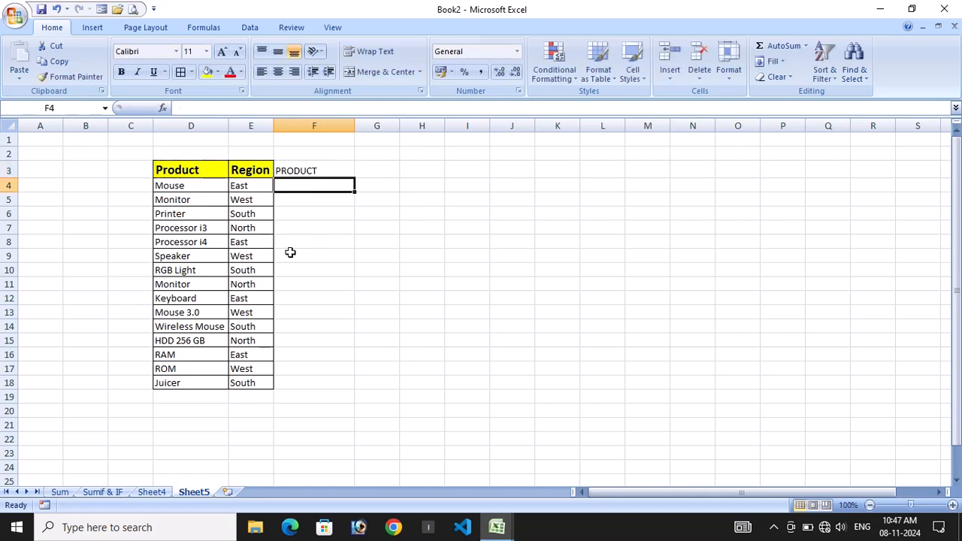
Fill the UPPER formula from F3 down to F18 and add all borders to the filled range
left_click(319, 173)
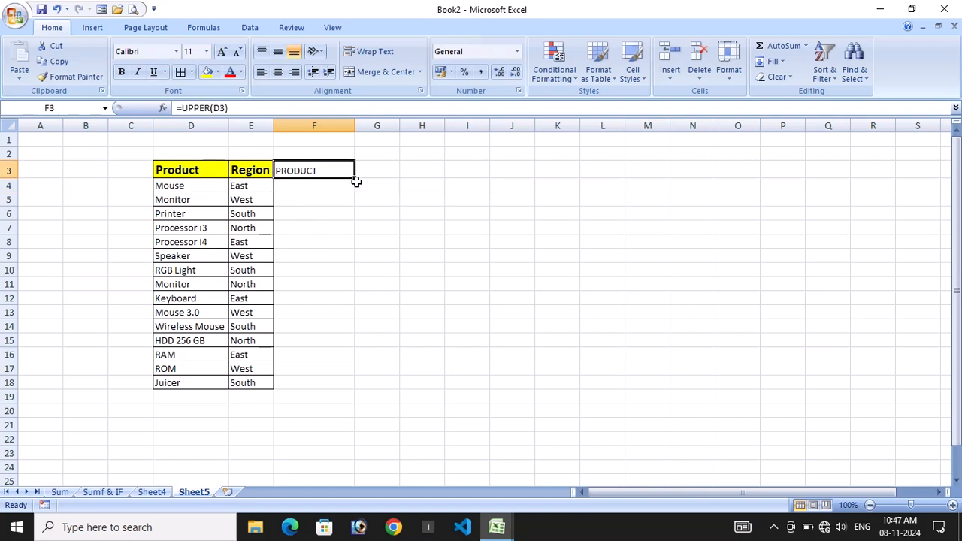
left_click_drag(355, 178, 381, 384)
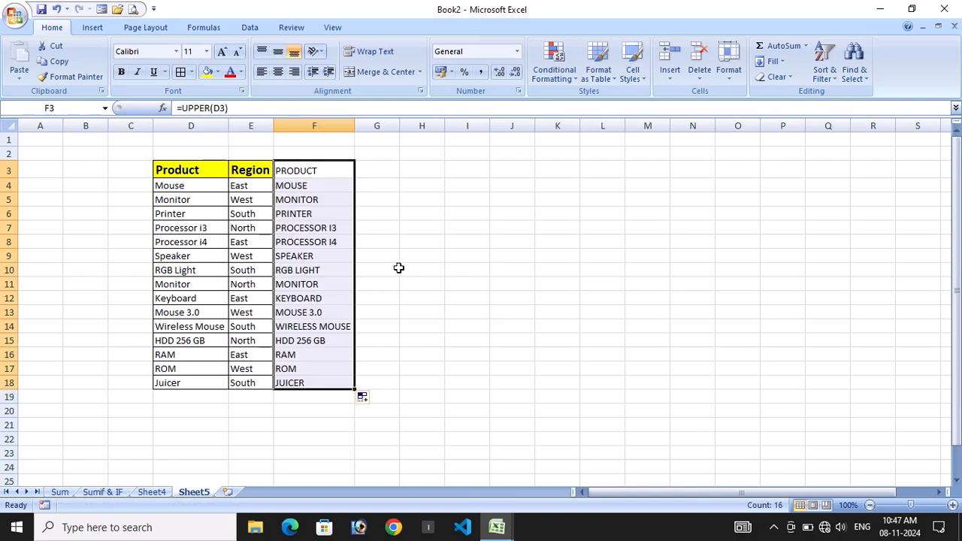
left_click_drag(312, 172, 324, 379)
Enter =LOWER(F3) in G3 and fill it down to G18 to convert the uppercase product names to lowercase
left_click(367, 170)
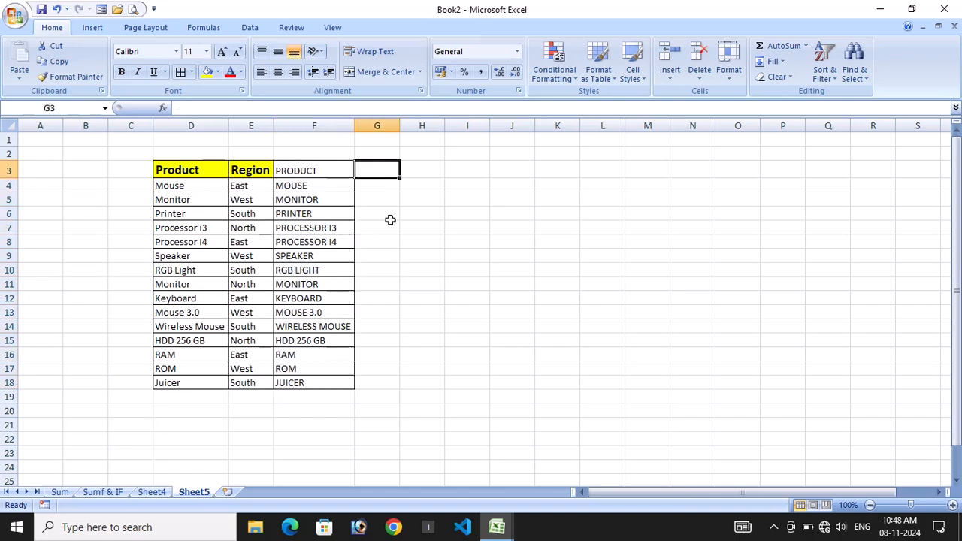
type("=LOWER(")
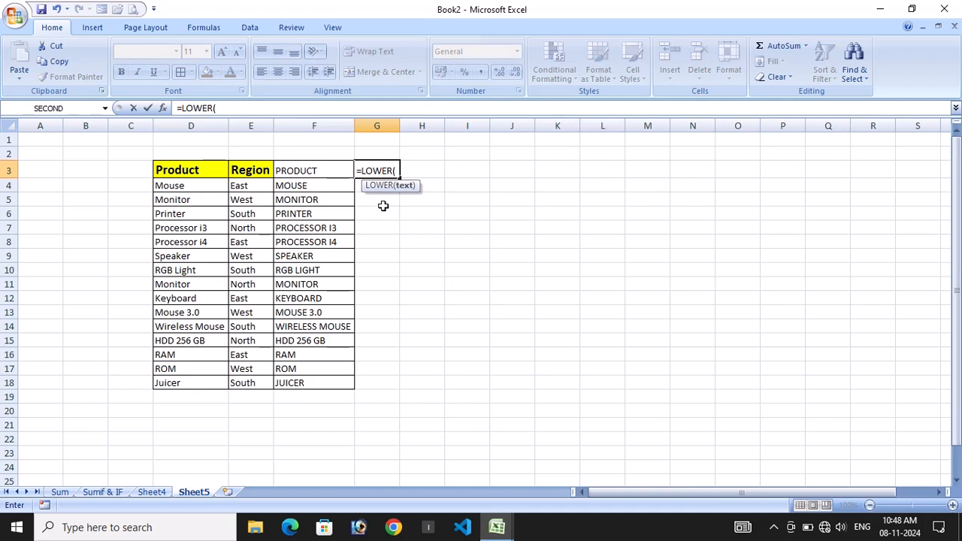
left_click(329, 170)
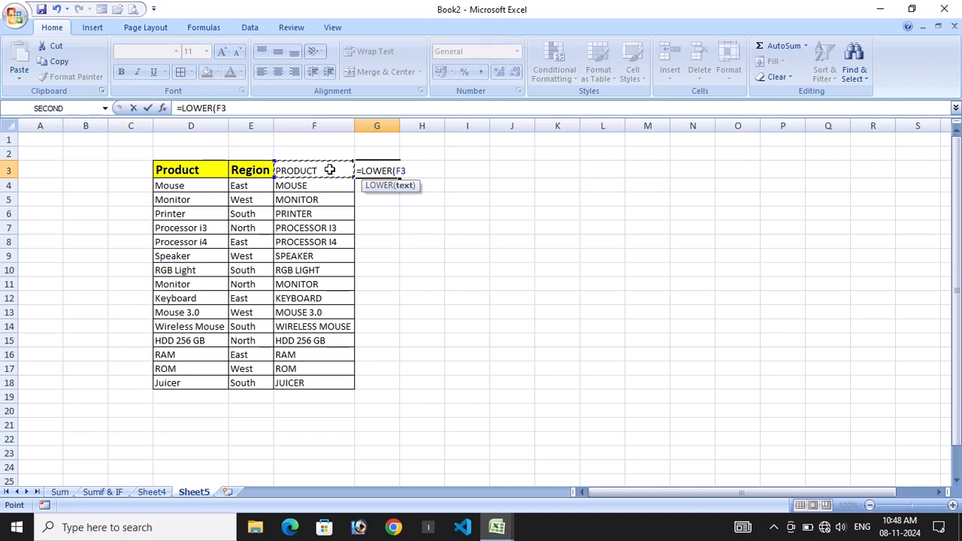
type(")")
key("Return")
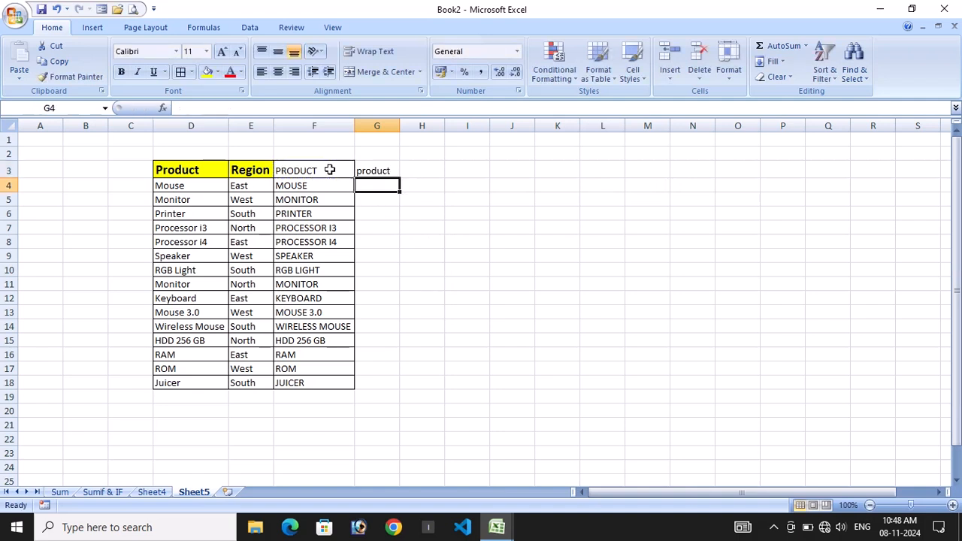
left_click(378, 171)
double_click(400, 177)
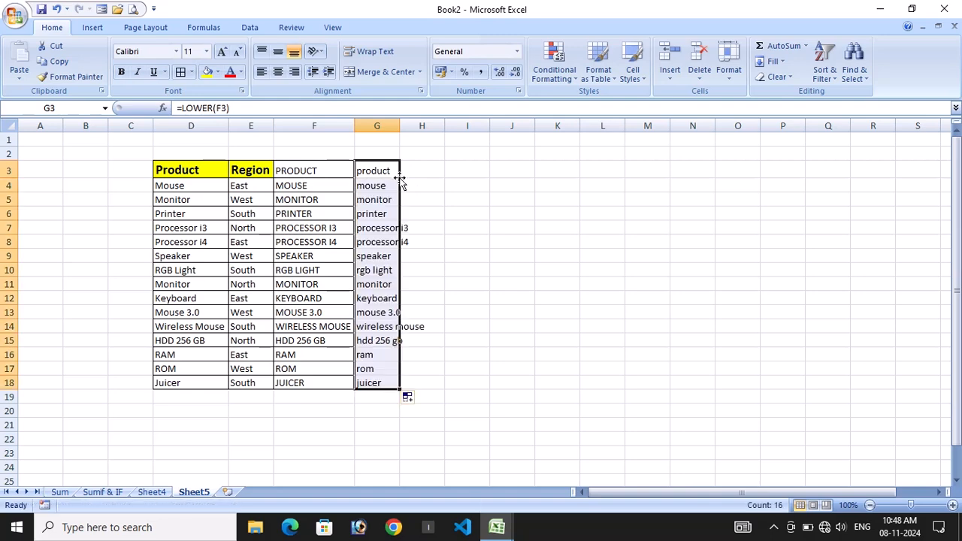
Autofit all column widths on the sheet and apply all borders to G3:G18
left_click(10, 125)
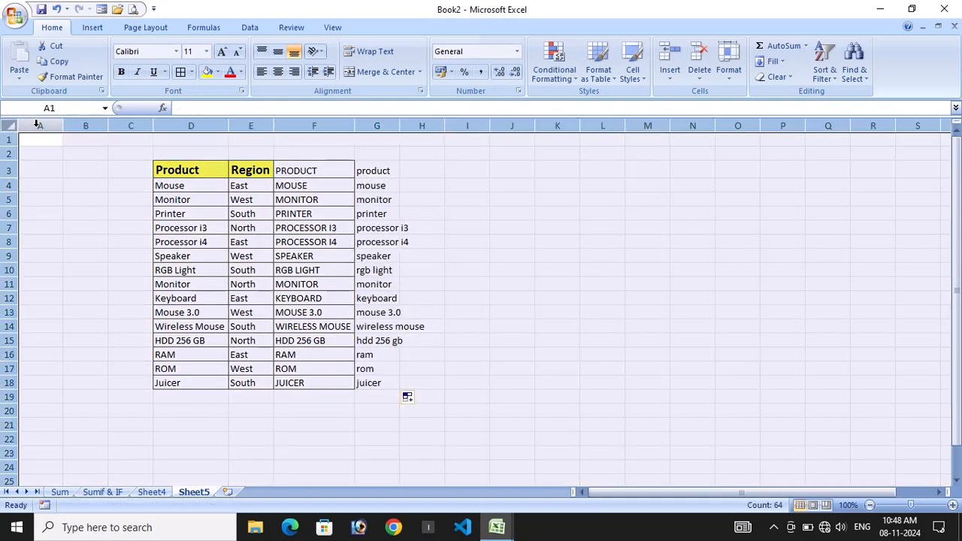
double_click(62, 125)
left_click(410, 244)
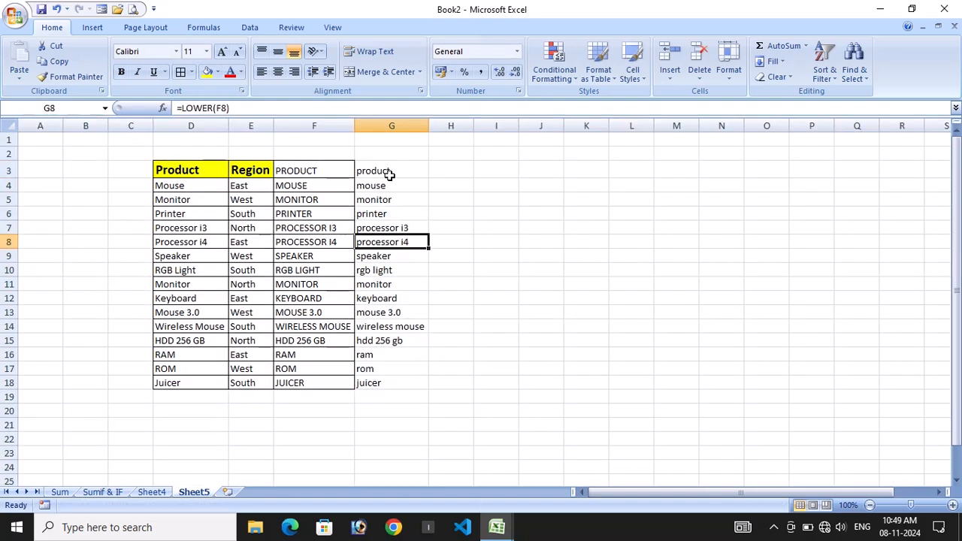
left_click_drag(390, 175, 388, 376)
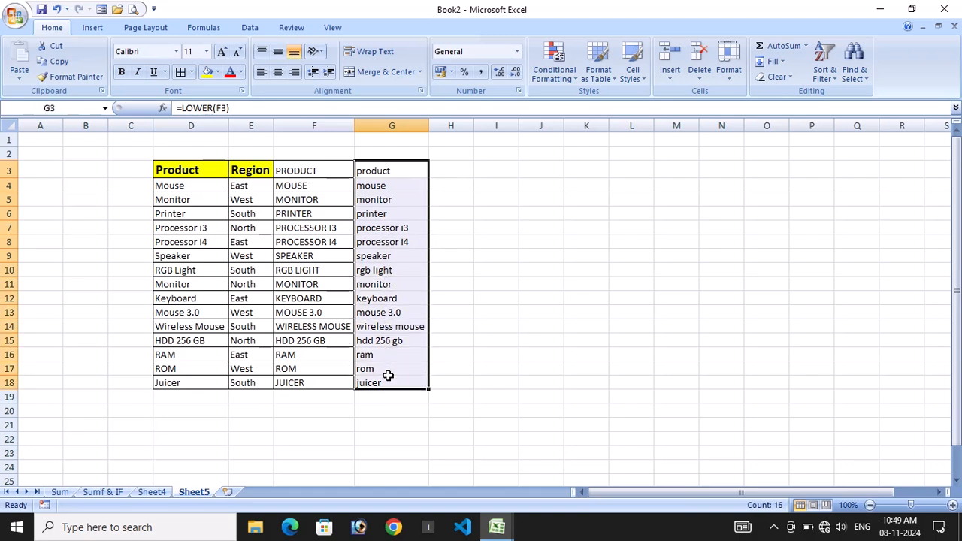
left_click(181, 72)
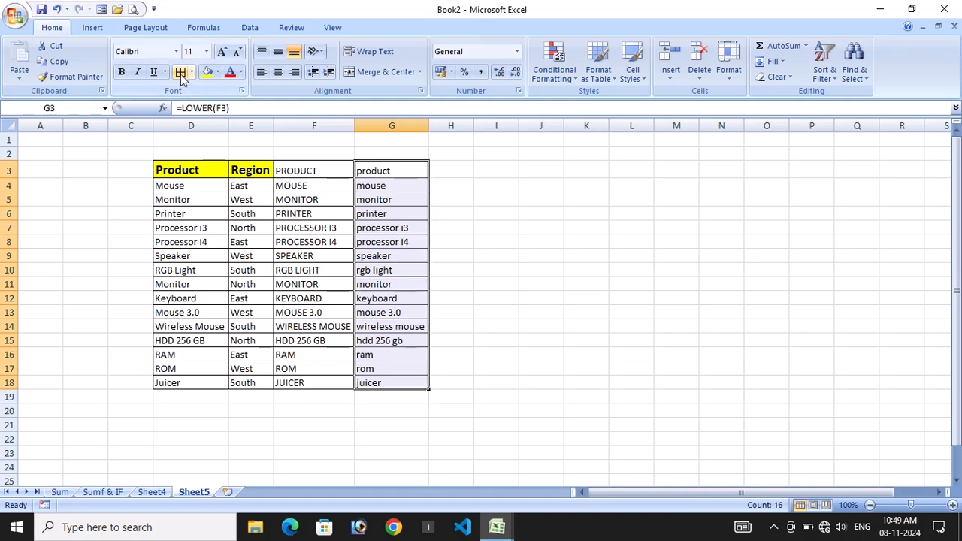
left_click(468, 274)
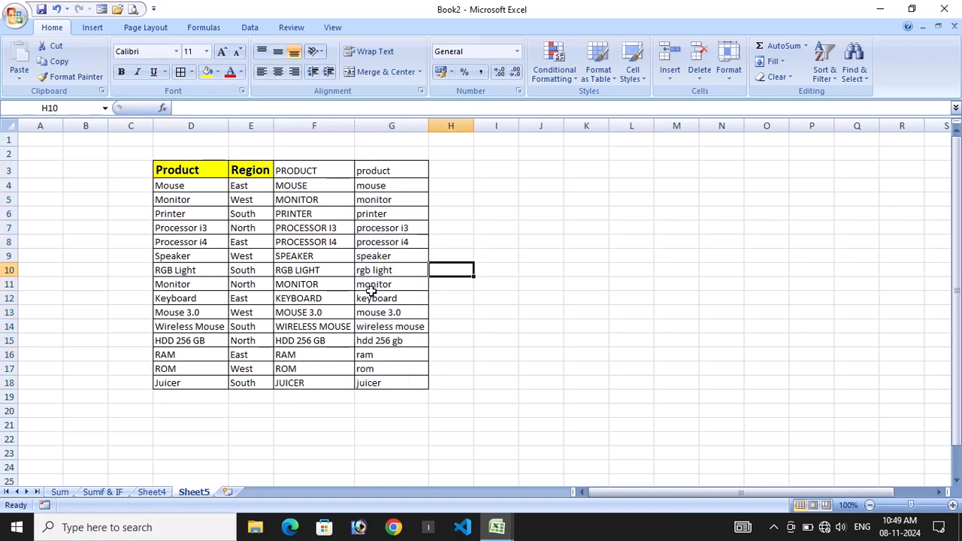
Enter =PROPER(F3) in H3 to convert the uppercase heading to proper case
left_click_drag(314, 170, 325, 373)
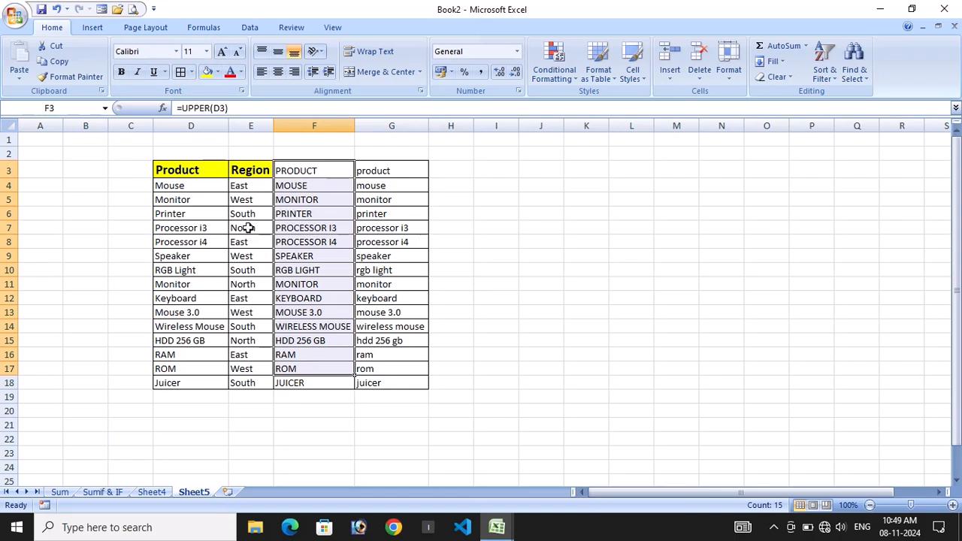
left_click(453, 181)
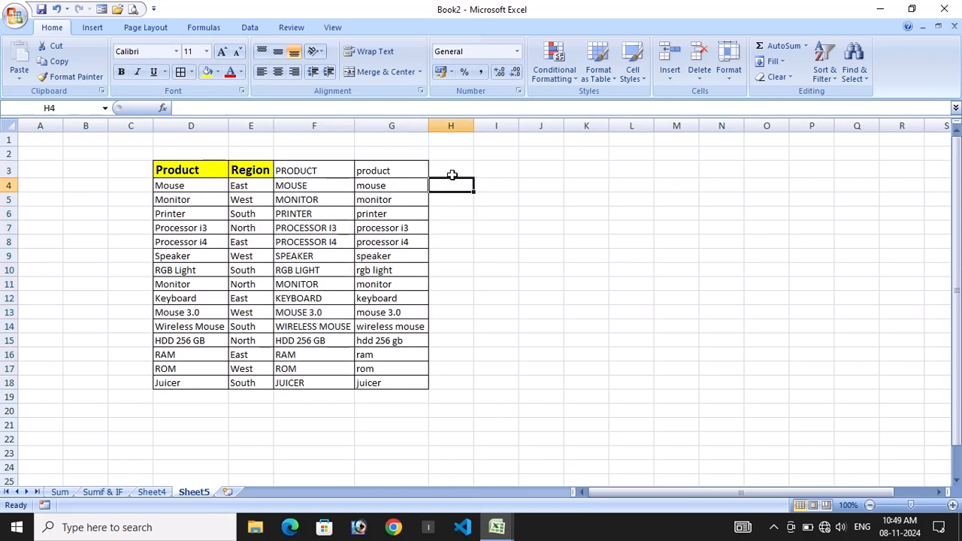
left_click(451, 173)
type("=")
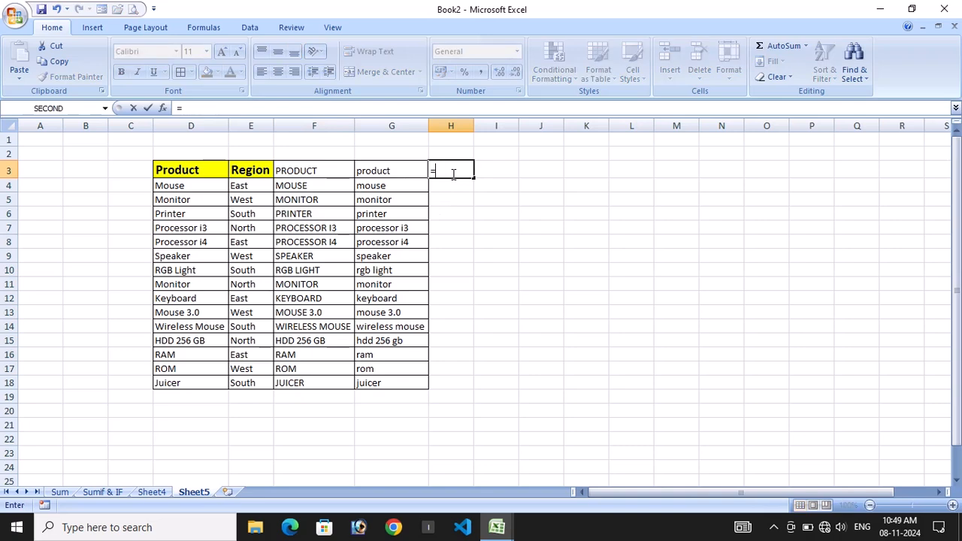
type("PRO")
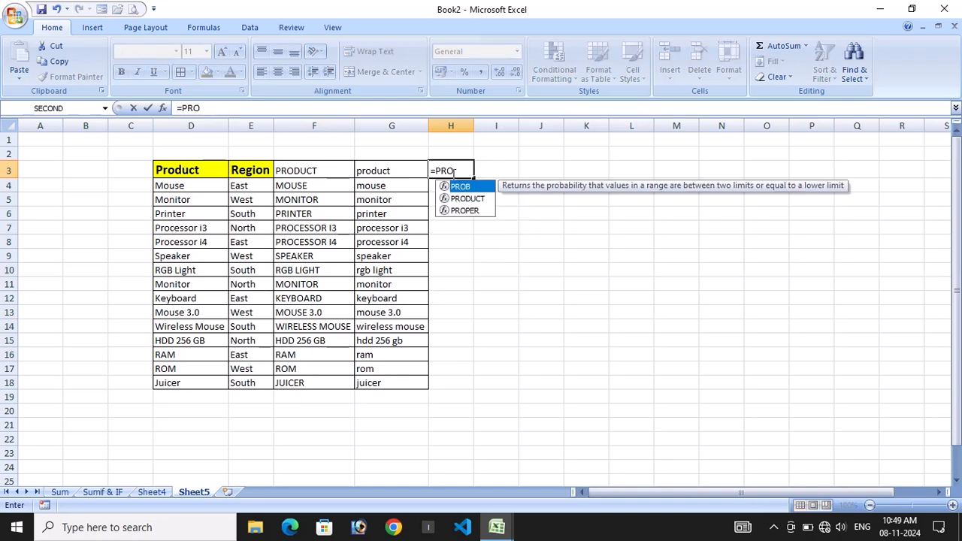
key("Down")
key("Down")
key("Tab")
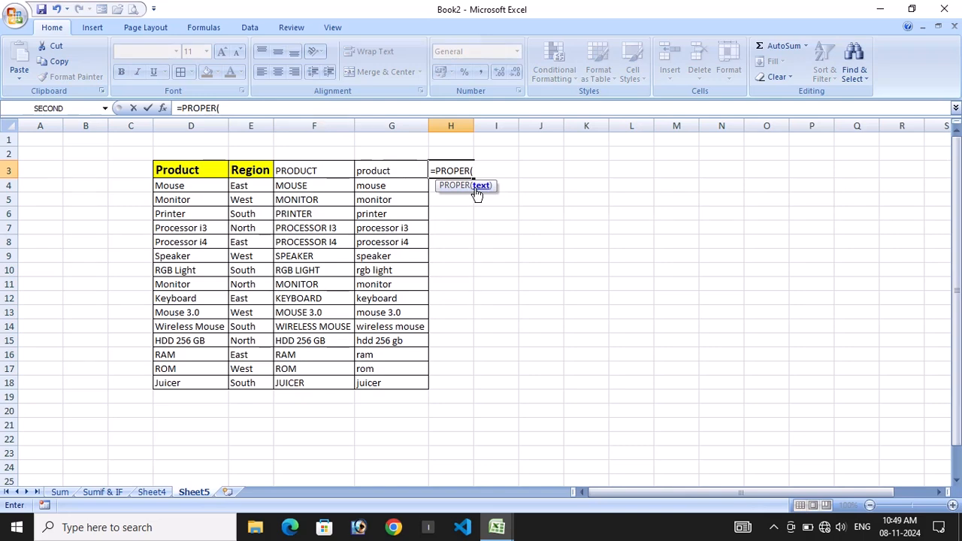
left_click(320, 171)
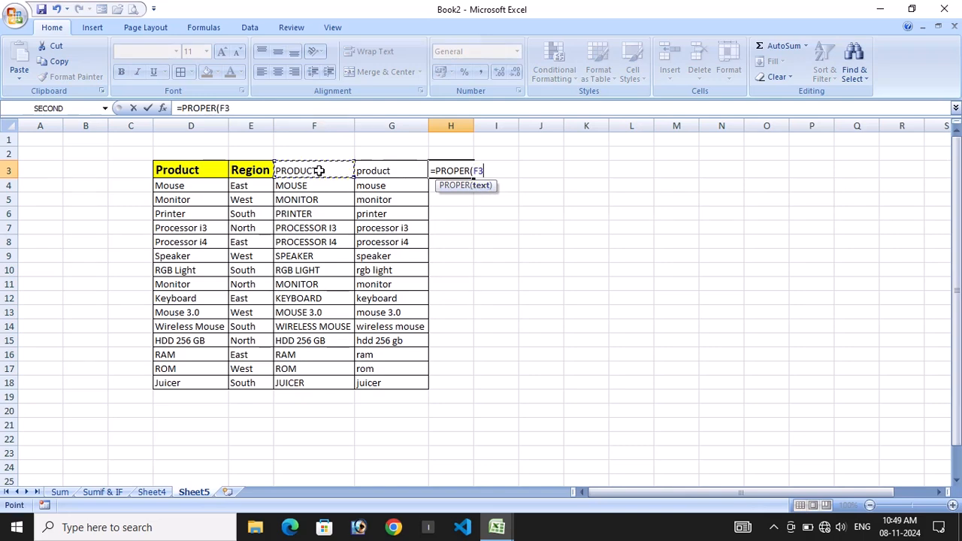
type(")")
key("Return")
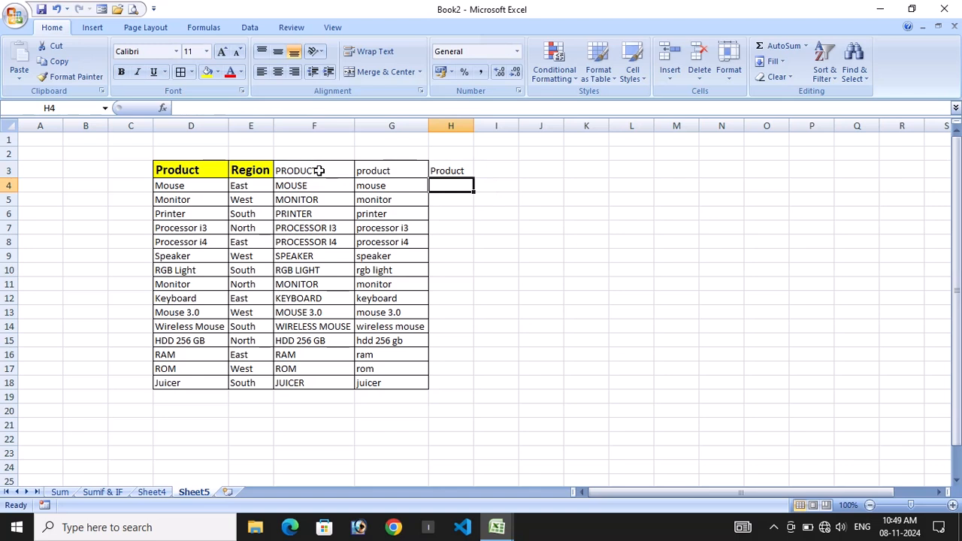
Fill the PROPER formula from H3 down to H18 and autofit all column widths
left_click(437, 172)
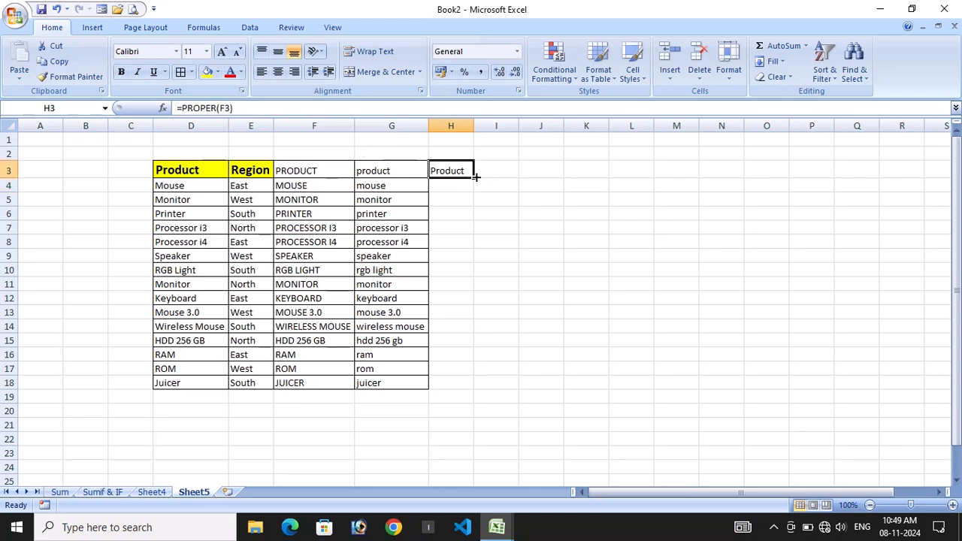
left_click_drag(474, 179, 502, 388)
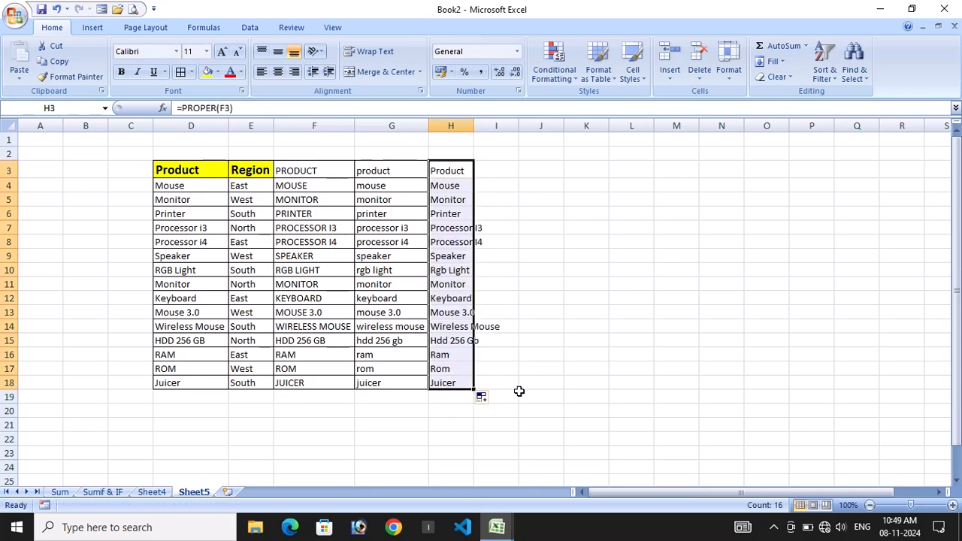
left_click(8, 126)
double_click(61, 125)
left_click_drag(376, 172, 451, 386)
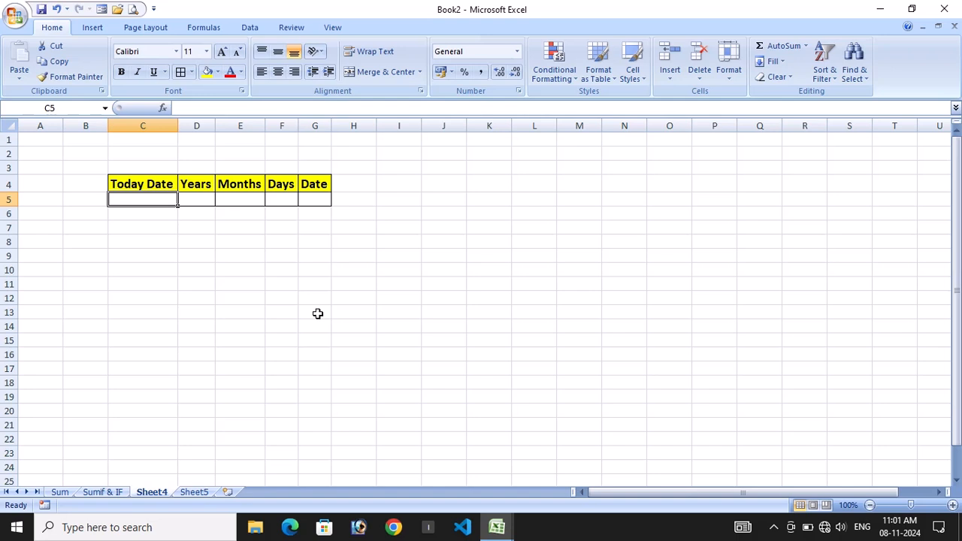
Enter =TODAY() in C5 under the Today Date heading and again in C6 to return the current date
type("=")
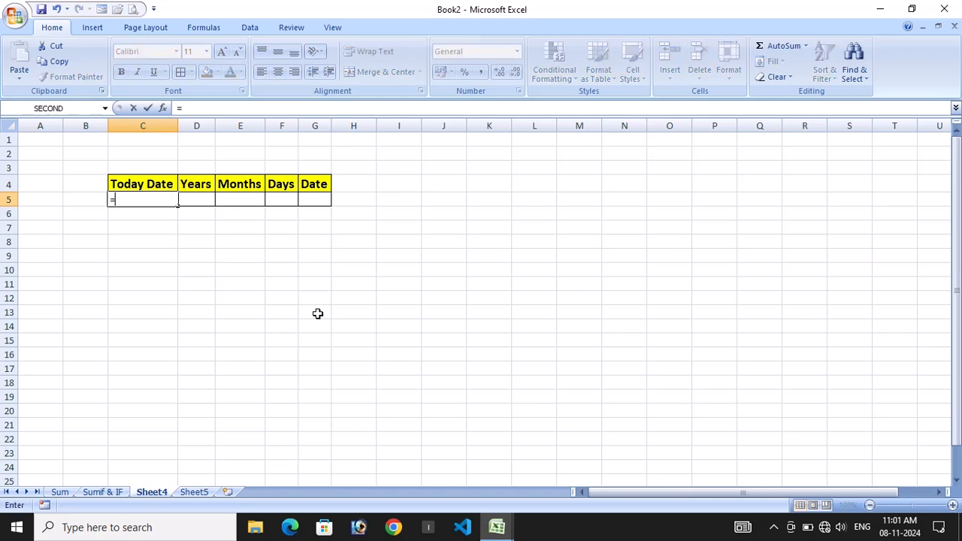
type("tod")
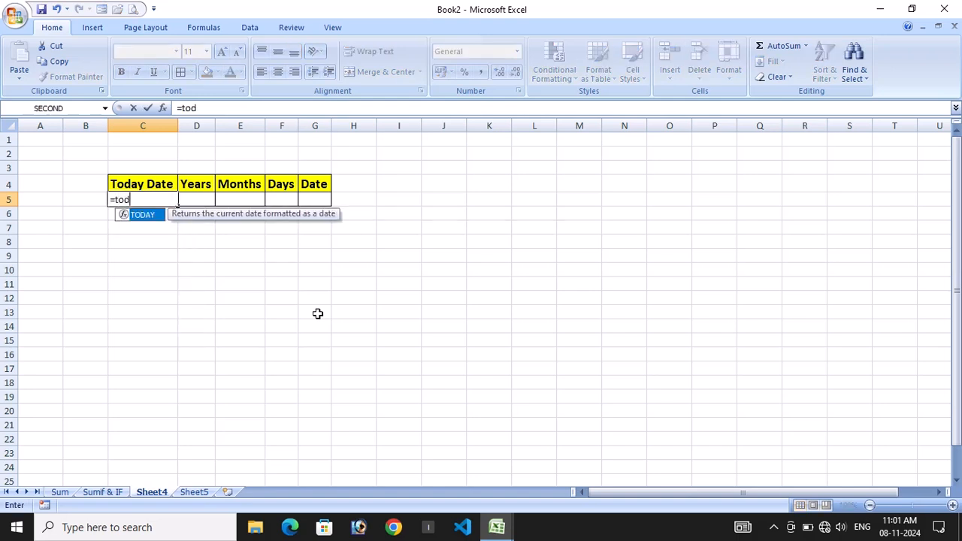
type("ay()")
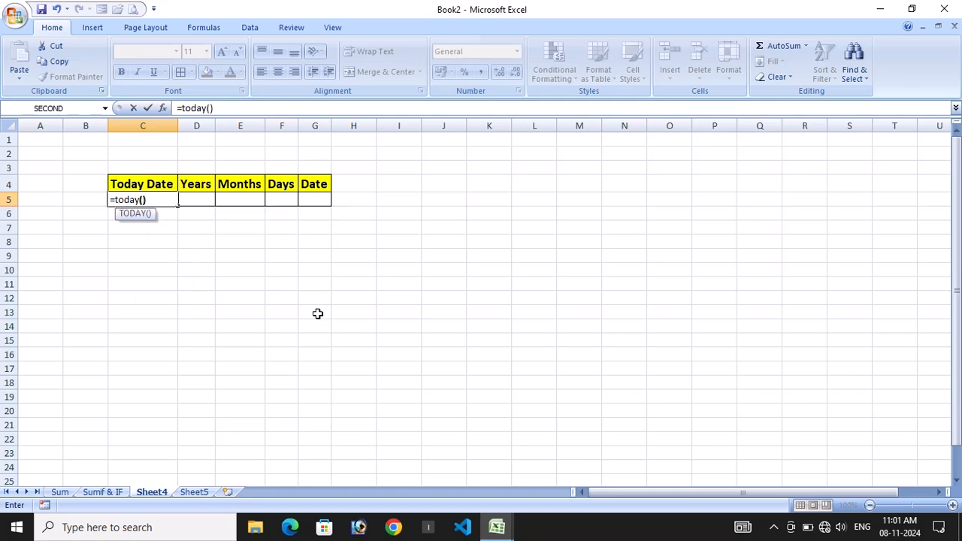
key("Return")
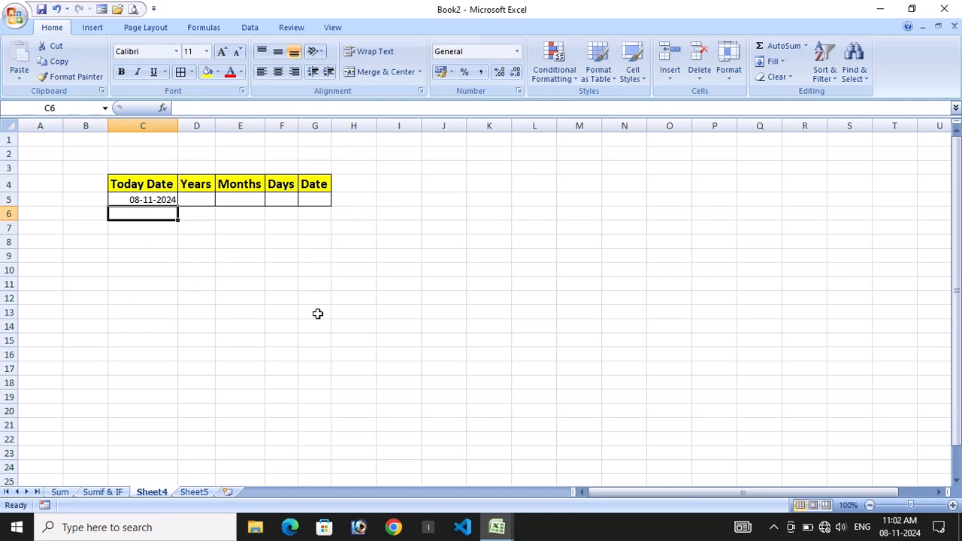
type("=t")
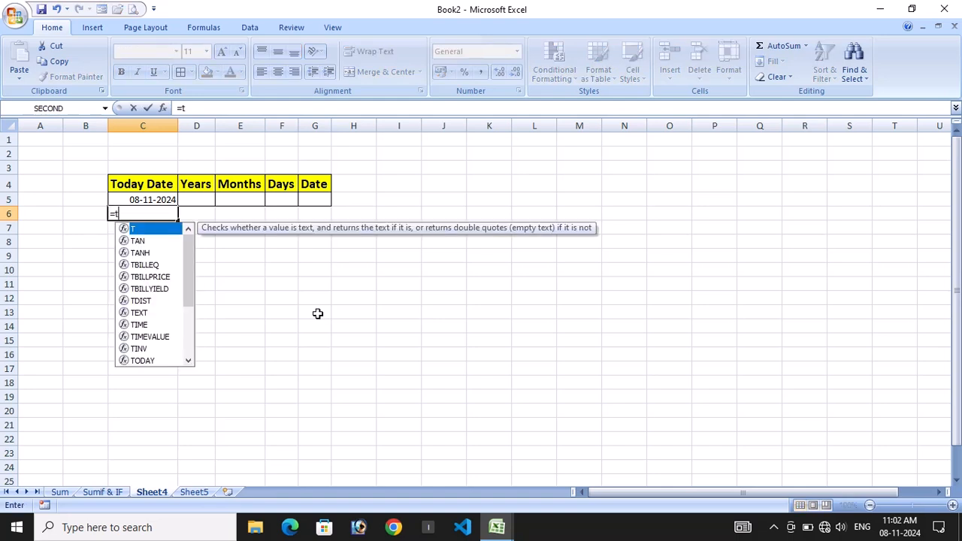
type("oday")
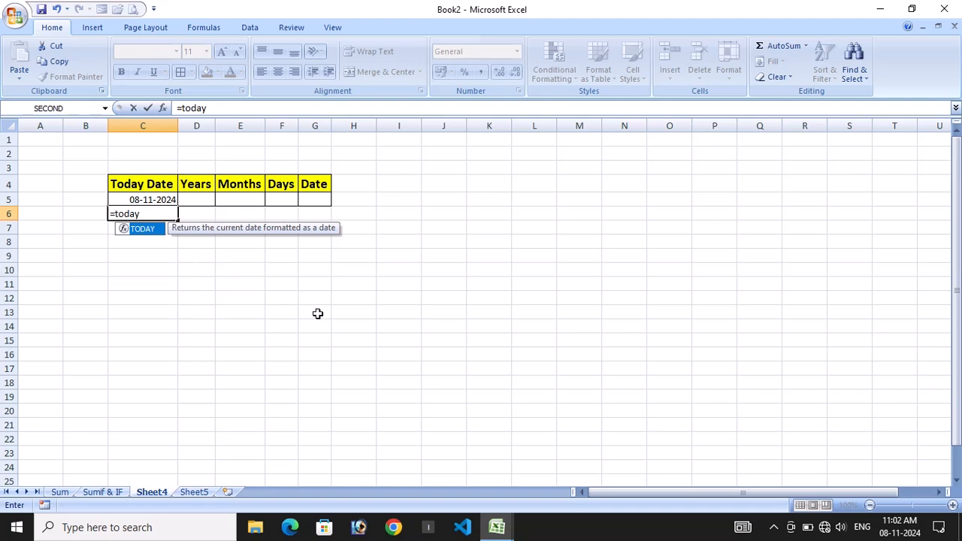
type("(")
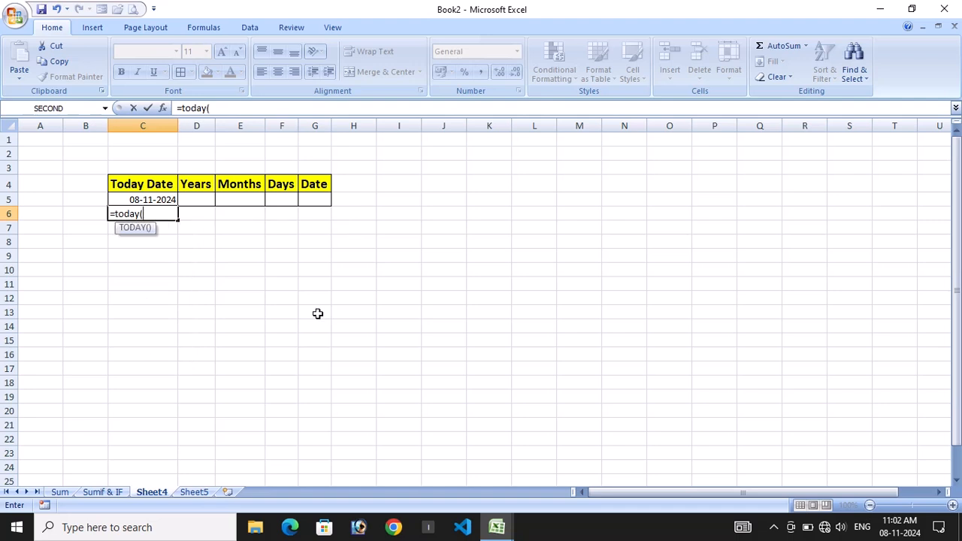
type(")")
key("Return")
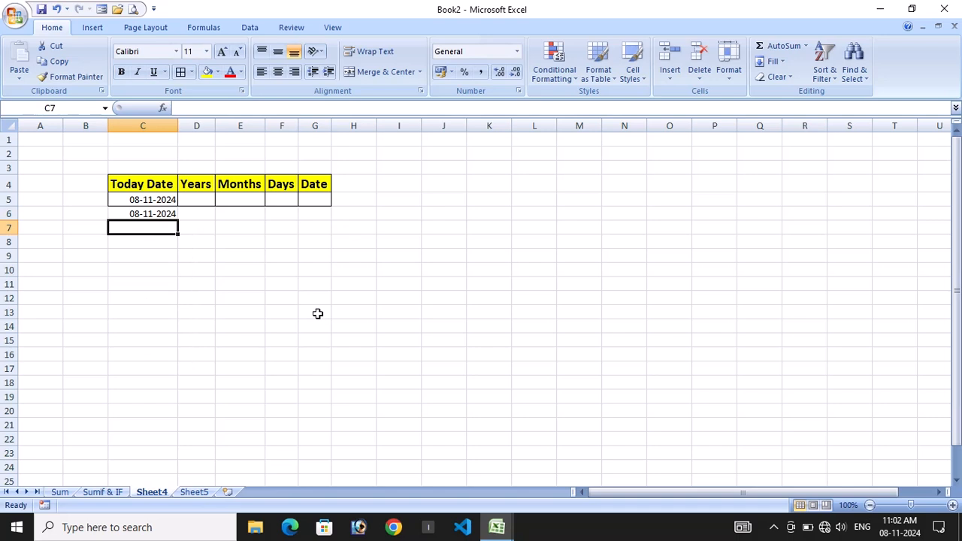
Enter =NOW() in C8 and again in C9 to return the current date and time
key("Return")
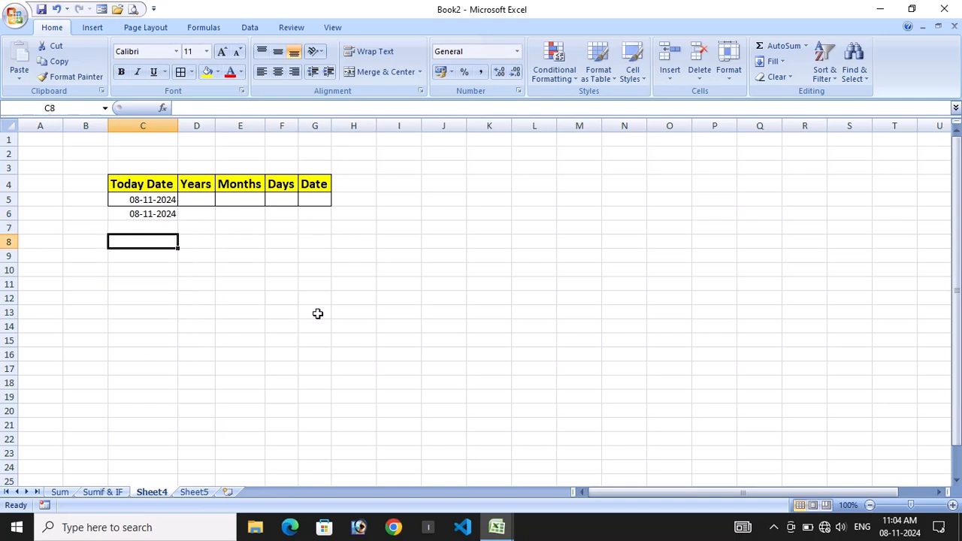
type("=no")
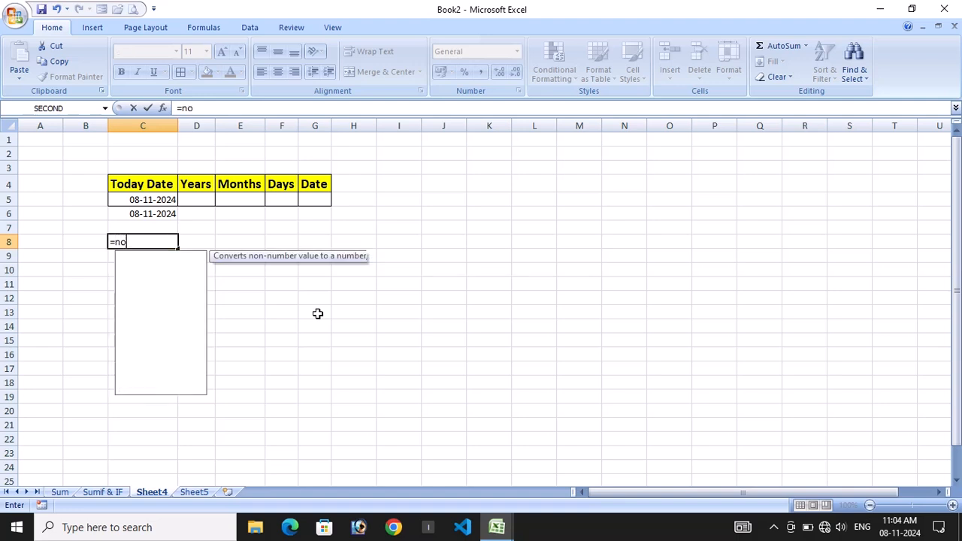
type("w()")
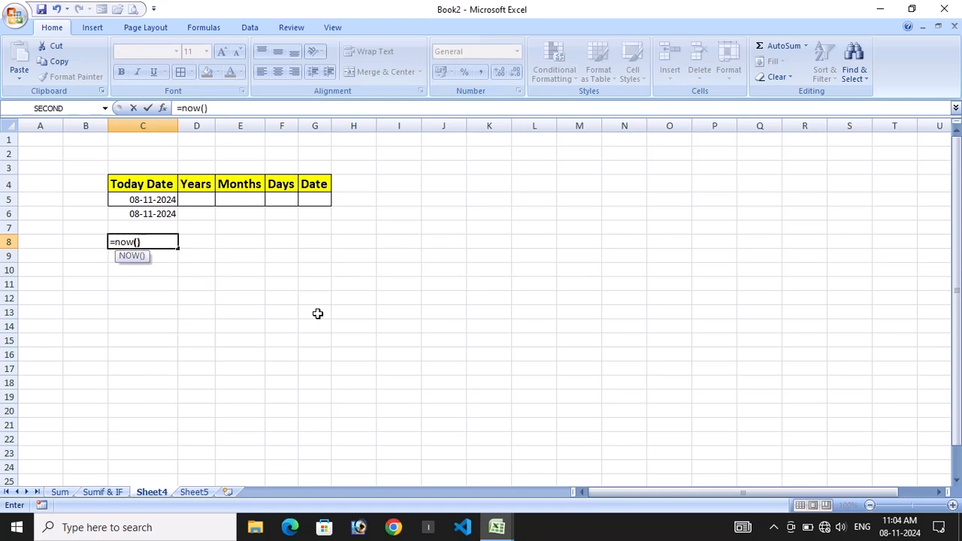
key("Return")
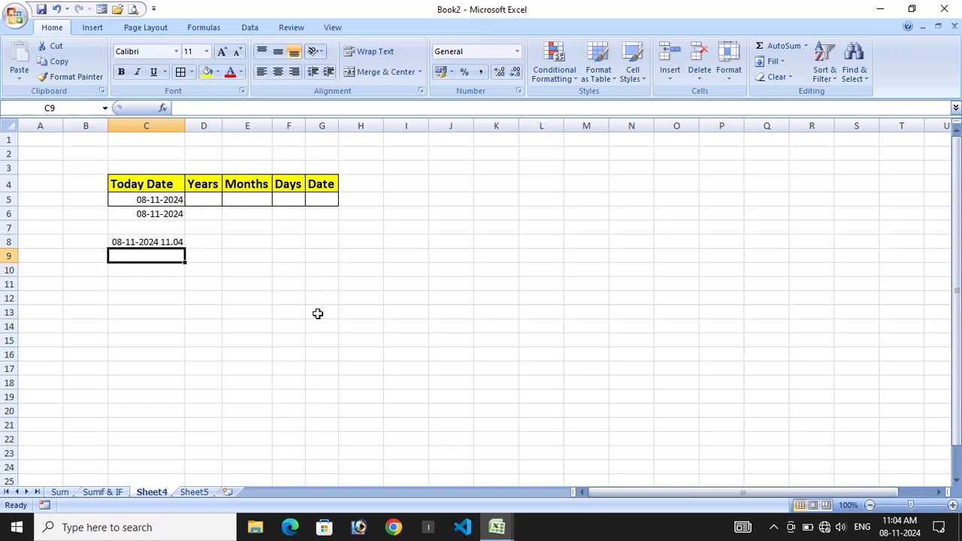
type("=")
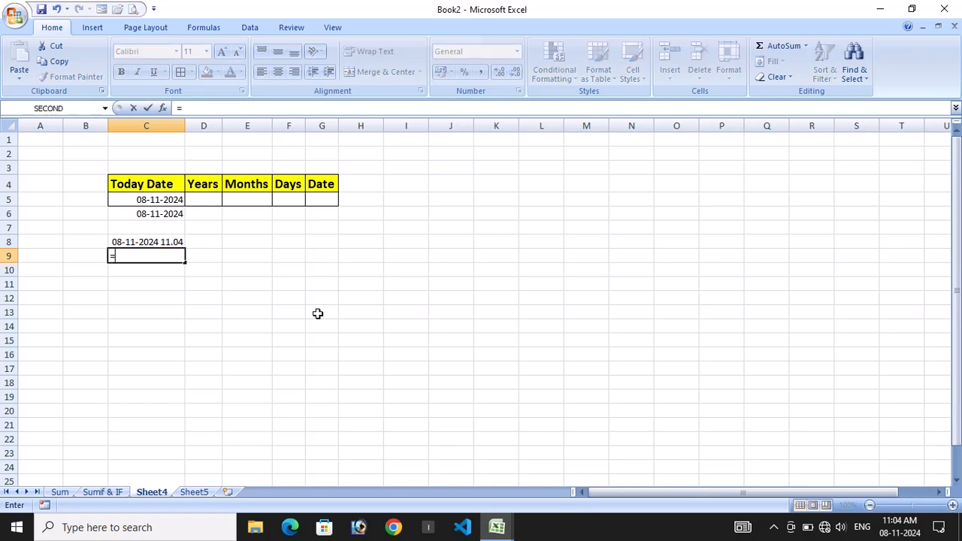
type("now")
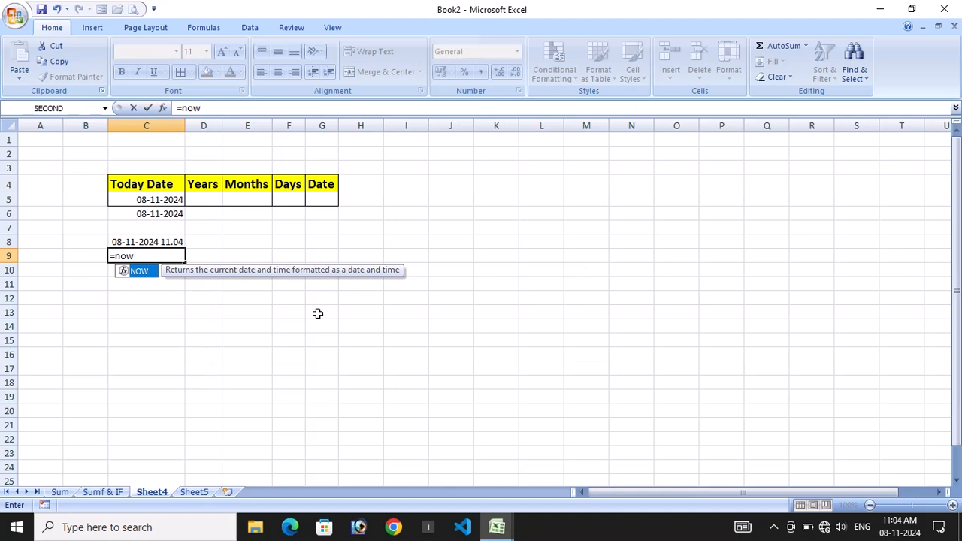
type("()")
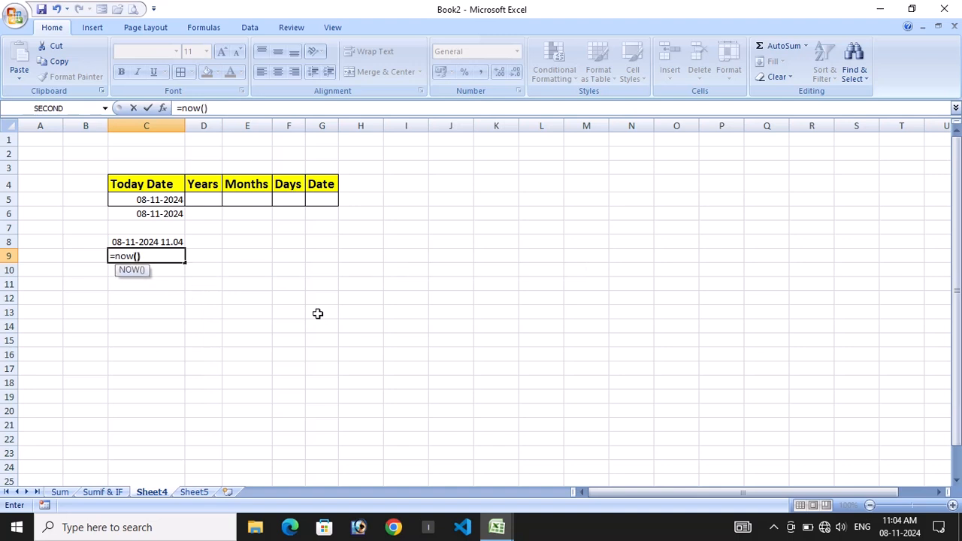
key("Return")
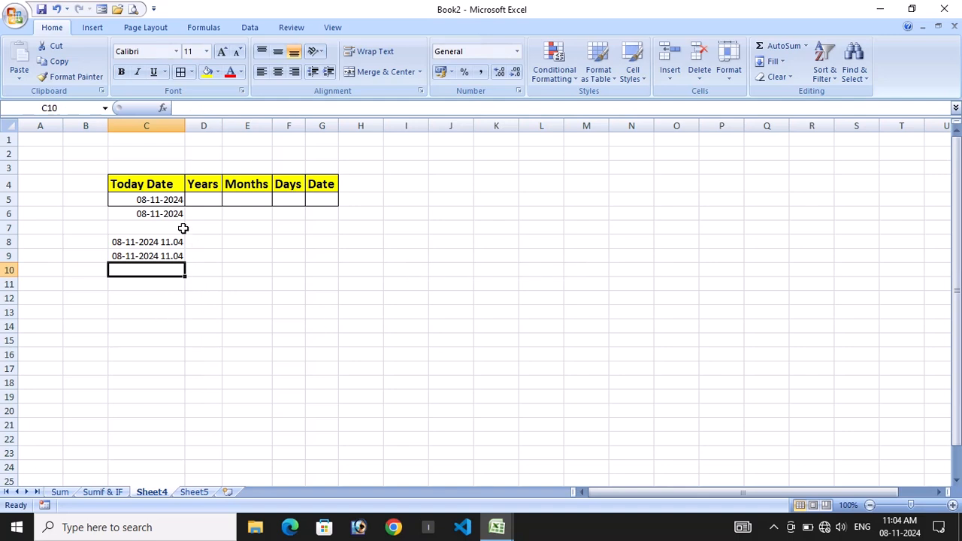
Enter =YEAR(C5) in D5 under the Years heading to extract the year from today's date
left_click(179, 200)
left_click(198, 200)
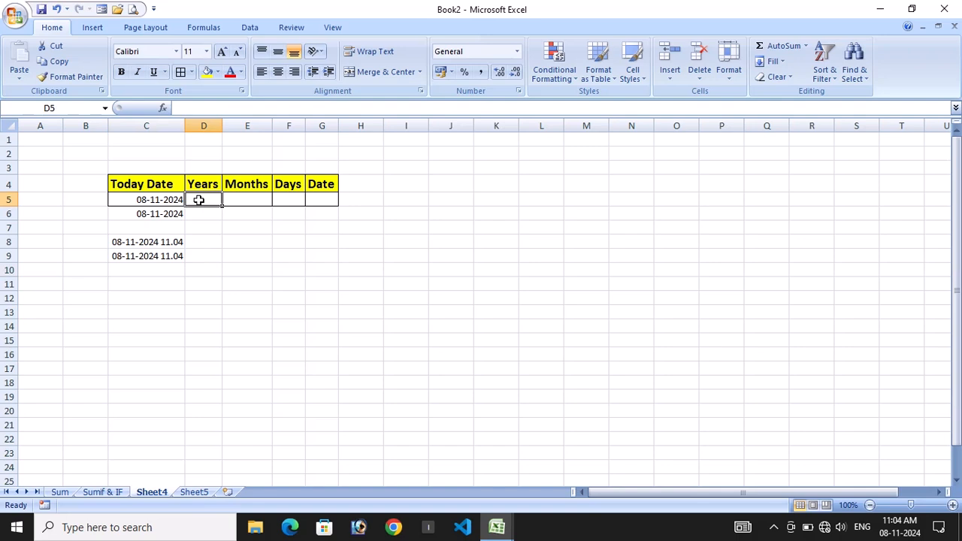
type("=year")
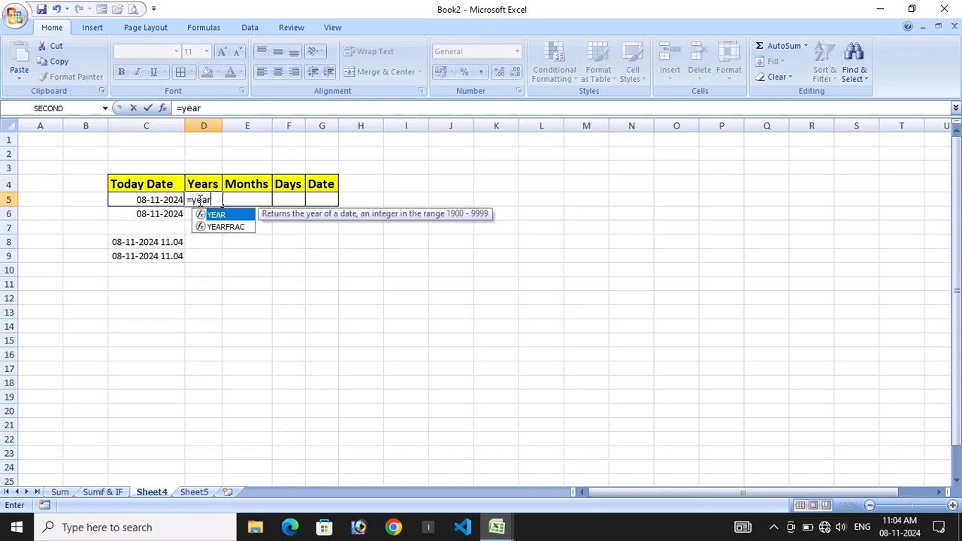
key("Tab")
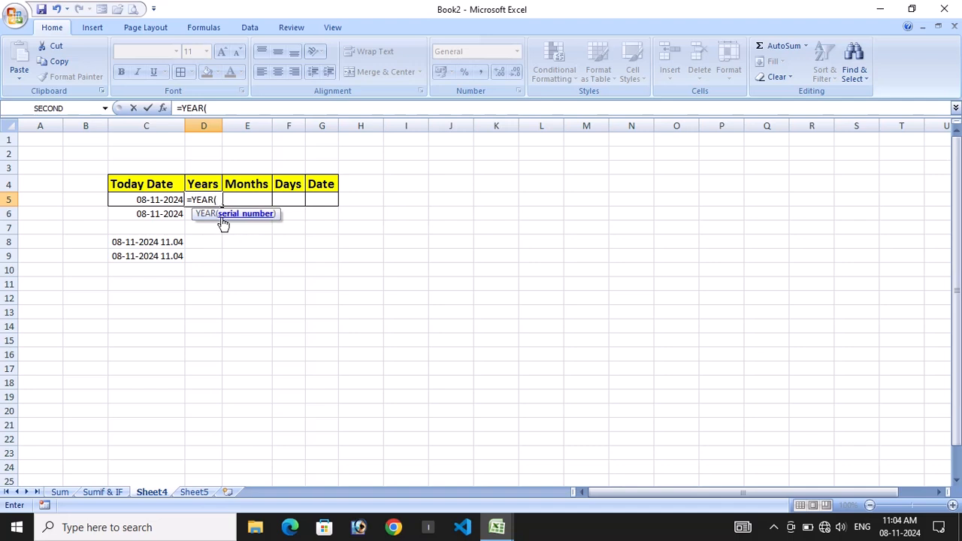
left_click(137, 200)
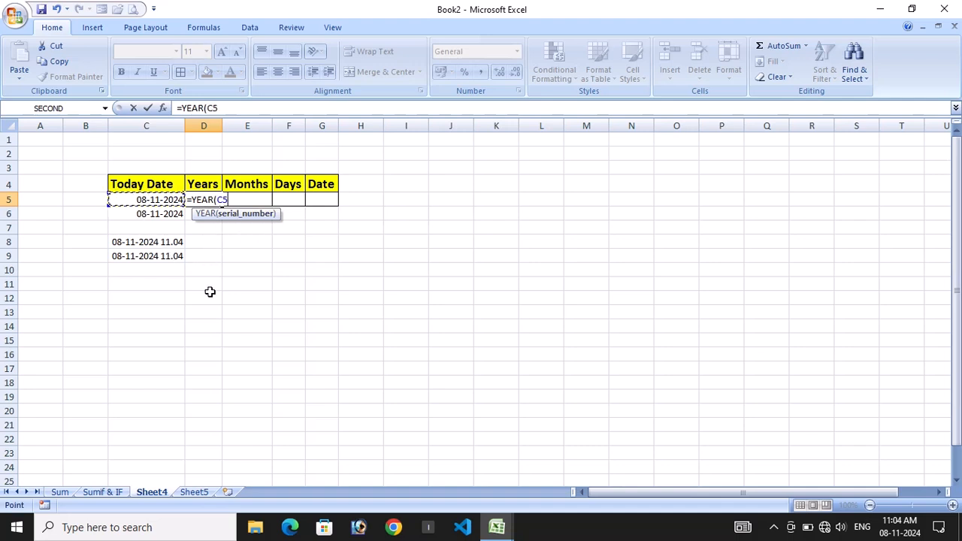
type(")")
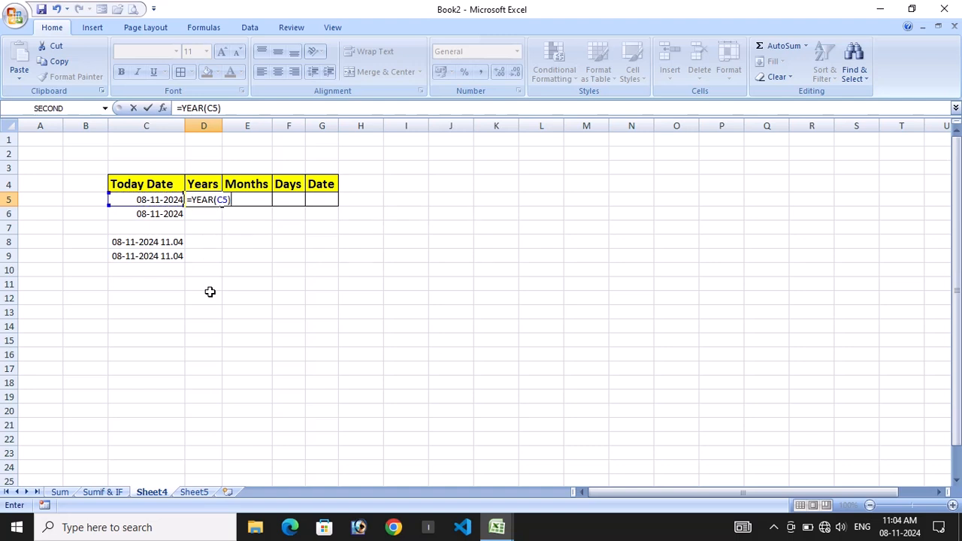
key("Return")
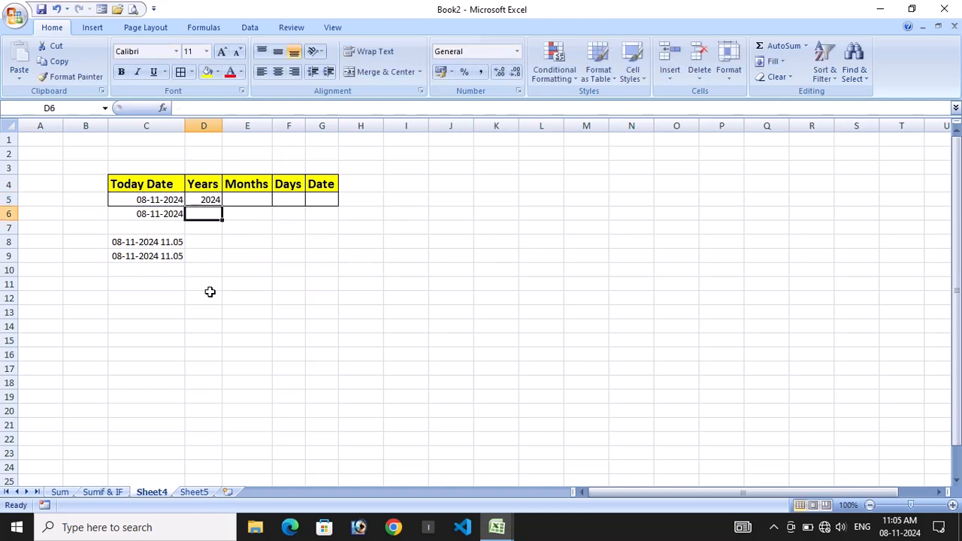
Enter =MONTH(C5) in E5 under the Months heading to extract the month number from today's date
left_click(257, 200)
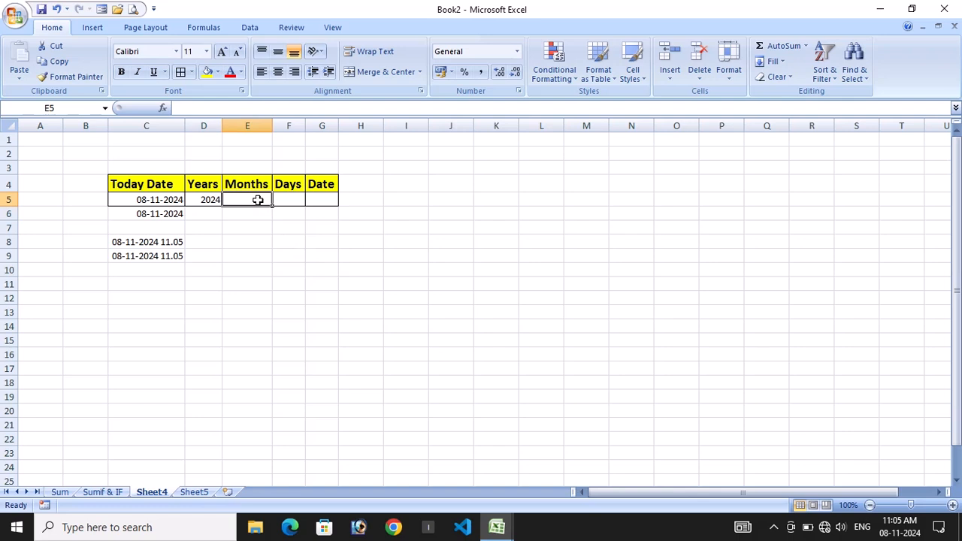
type("=mon")
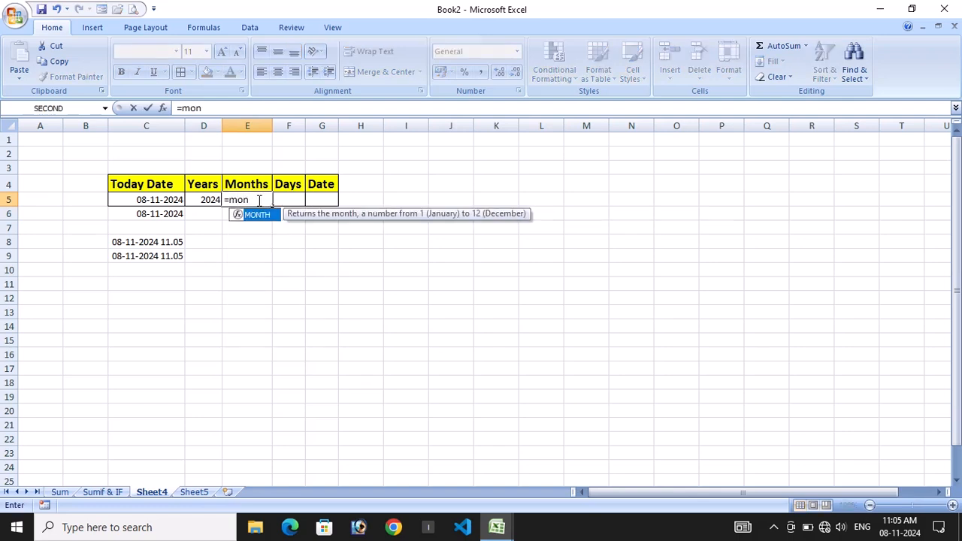
key("Tab")
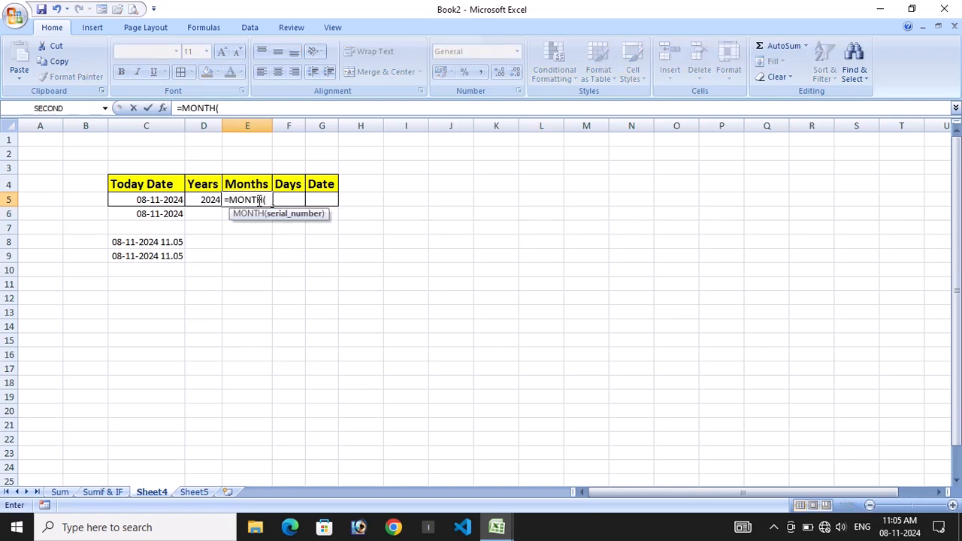
left_click(168, 198)
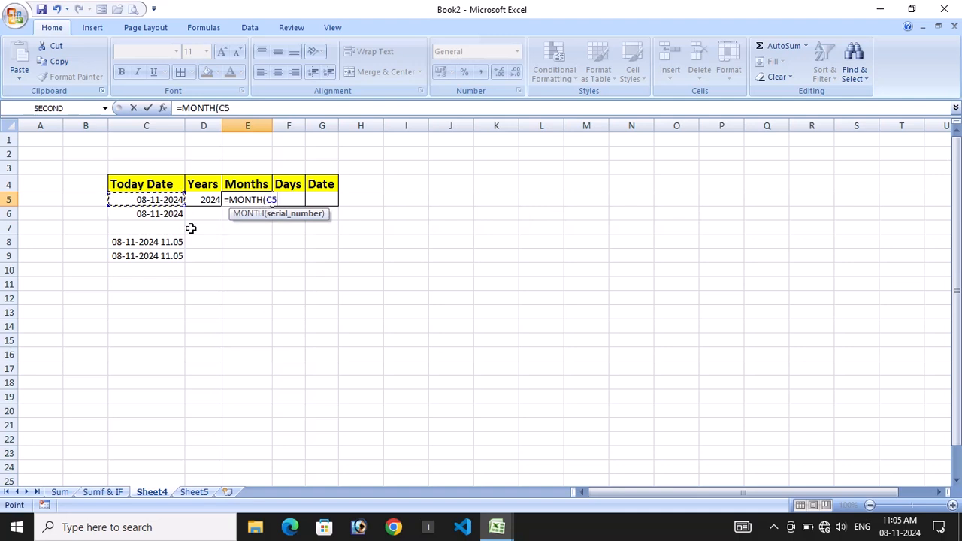
type(")")
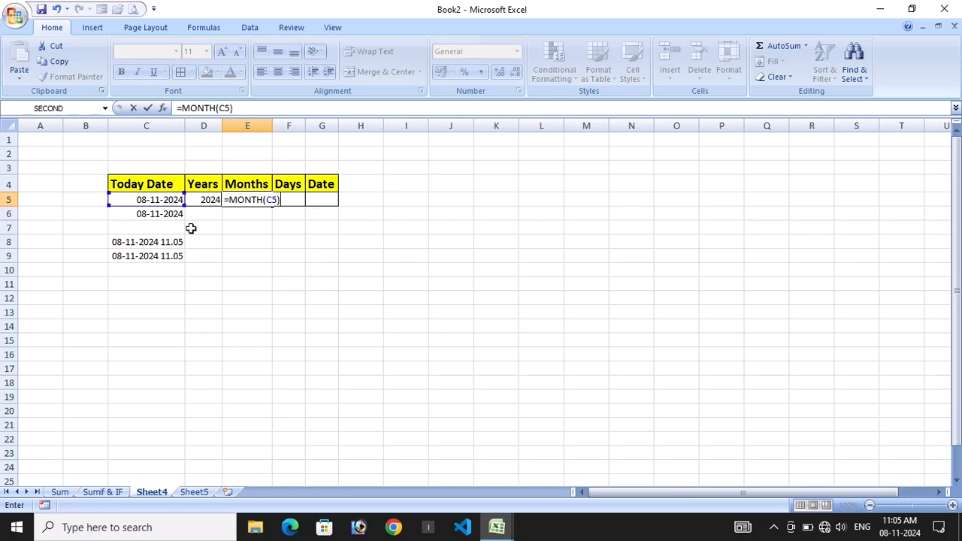
key("Return")
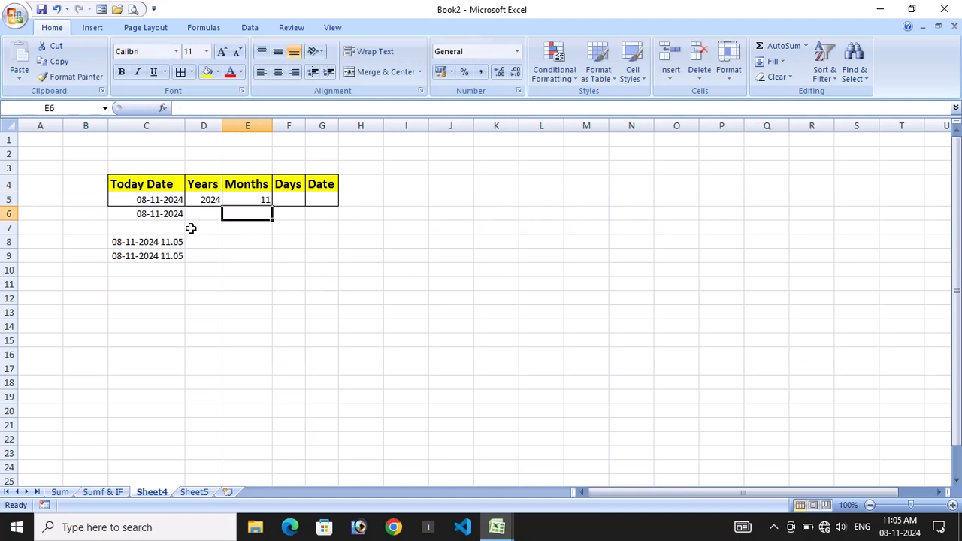
Enter =DAY(C5) in F5 under the Days heading to extract the day of the month from today's date
left_click(286, 200)
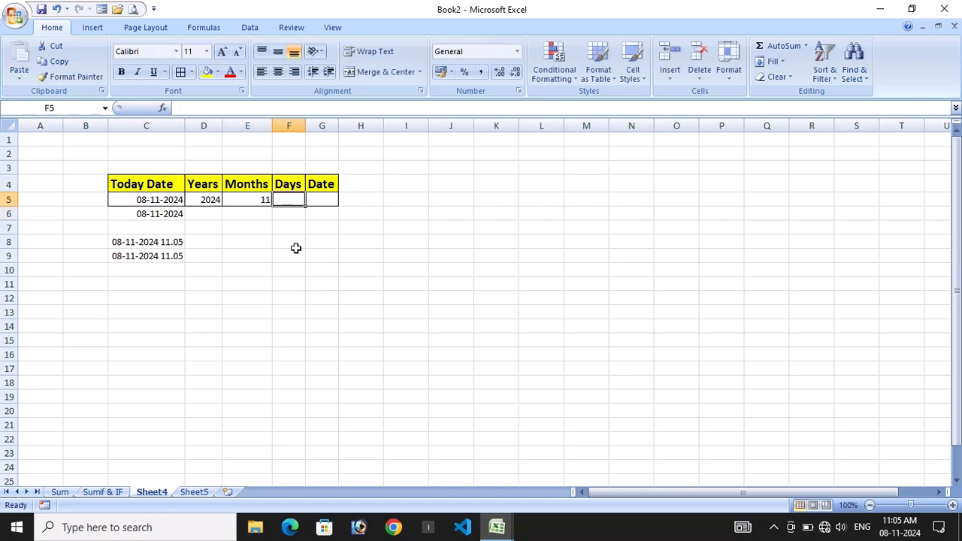
type("=")
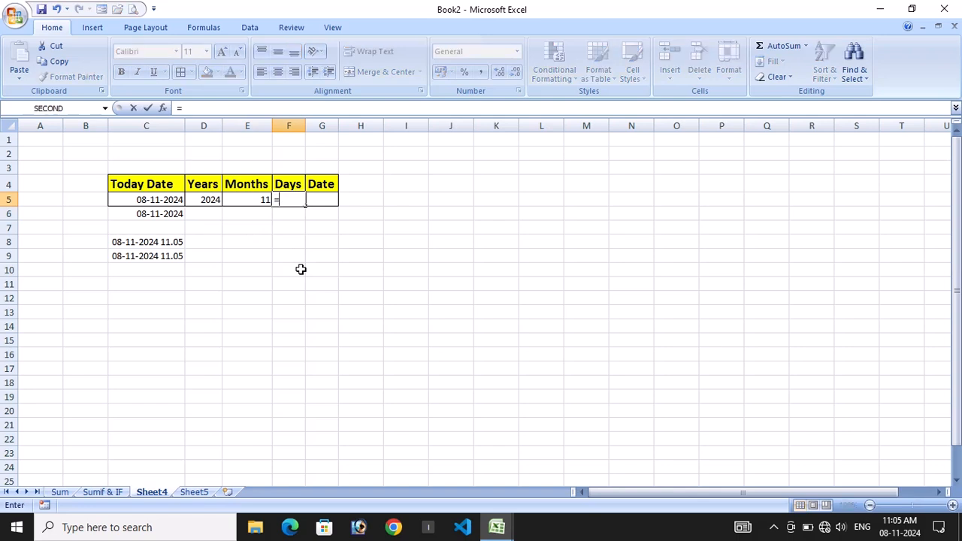
type("day")
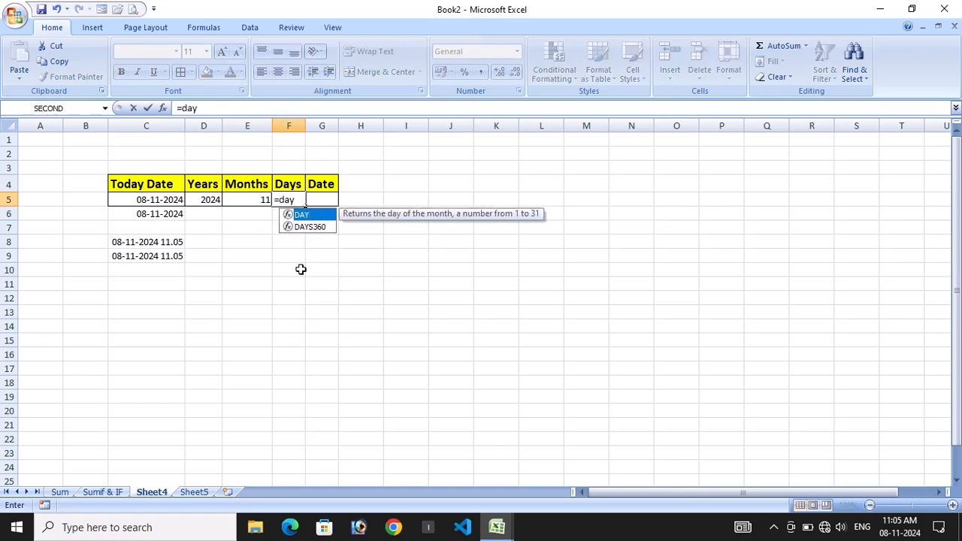
key("Tab")
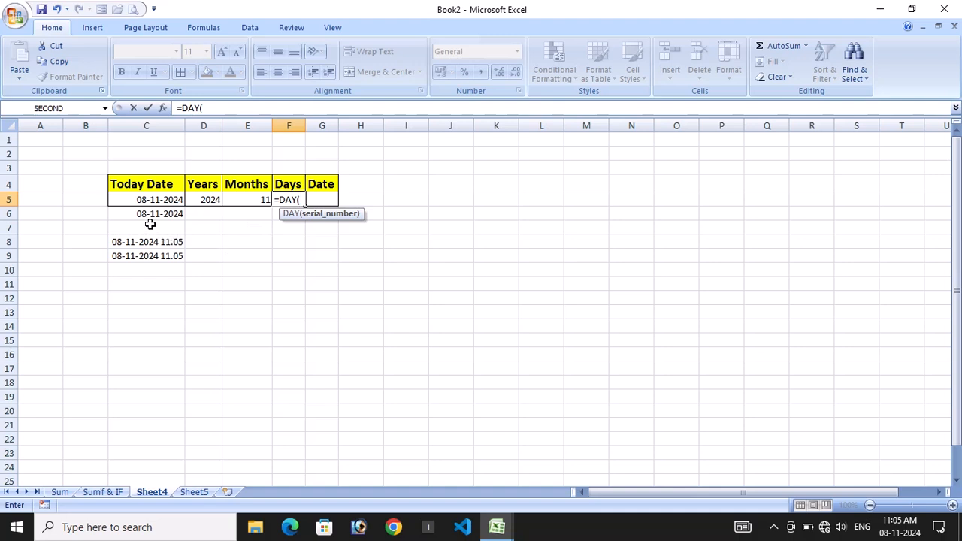
left_click(144, 200)
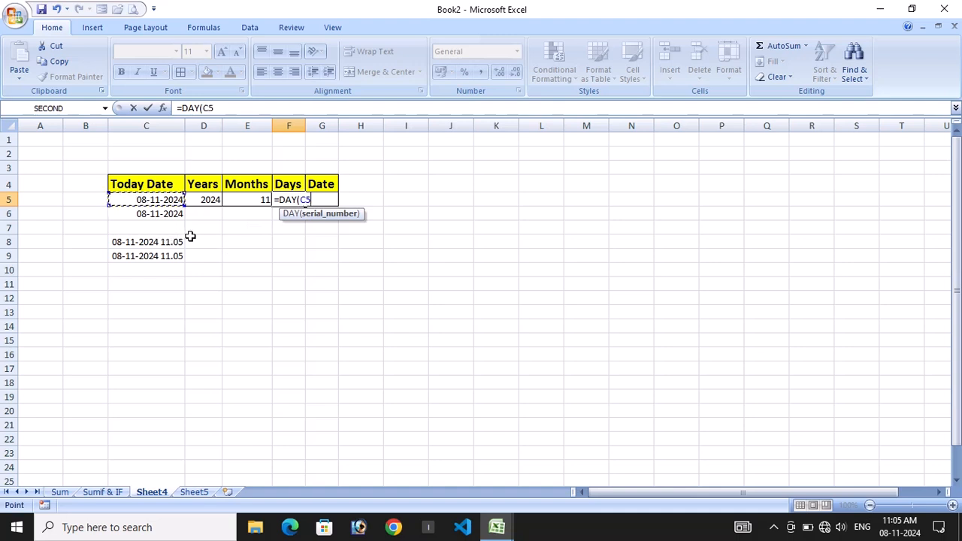
type(")")
key("Return")
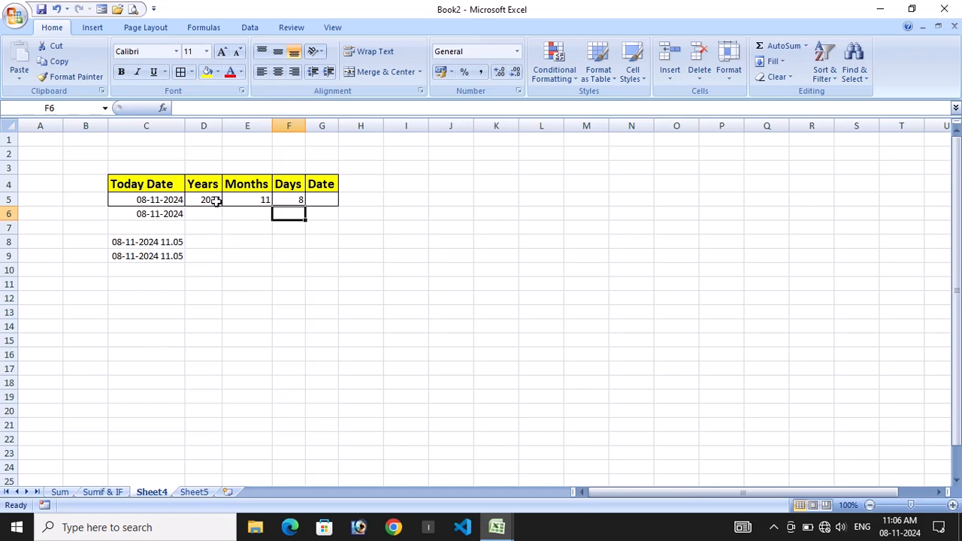
left_click(243, 201)
left_click(283, 199)
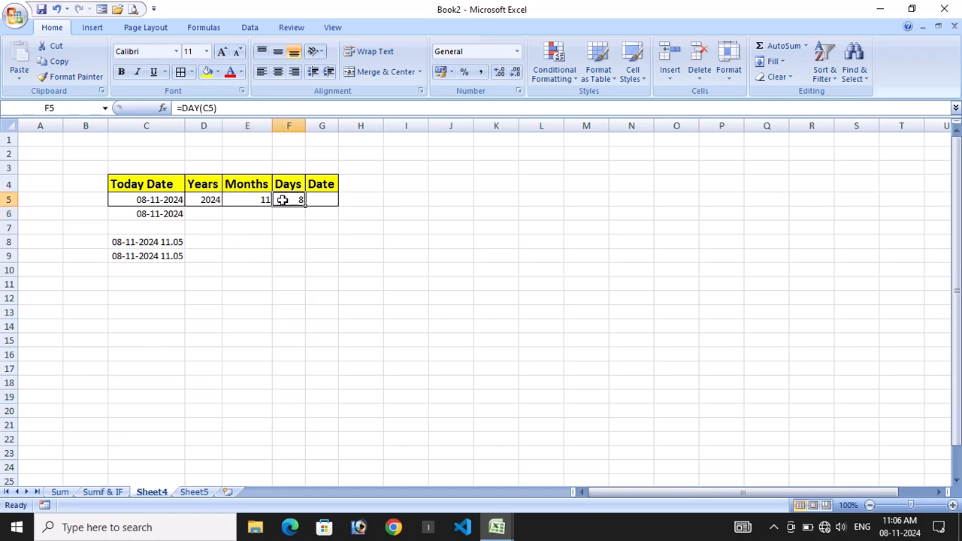
Enter =DATE(D5,E5,F5) in G5 under the Date heading to rebuild the date from the year, month and day
left_click(330, 199)
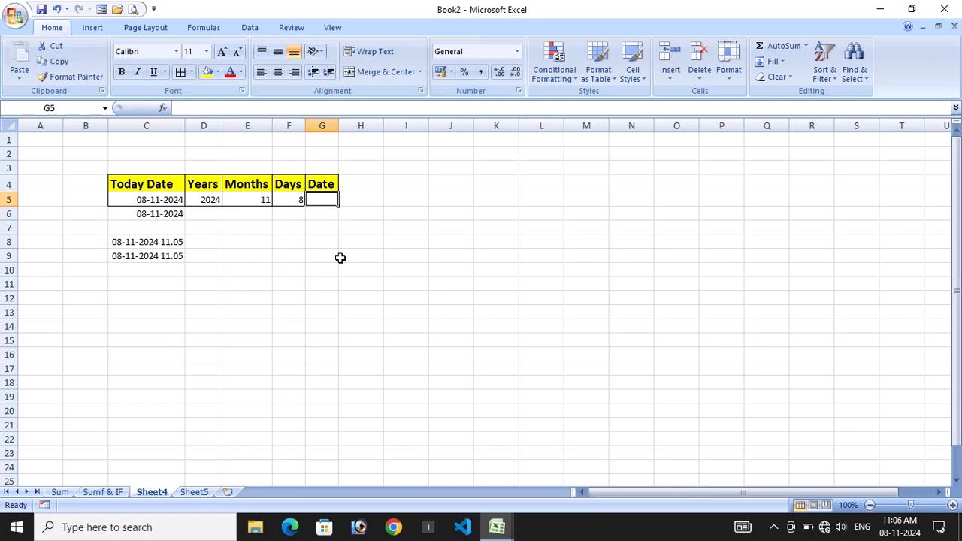
type("=date")
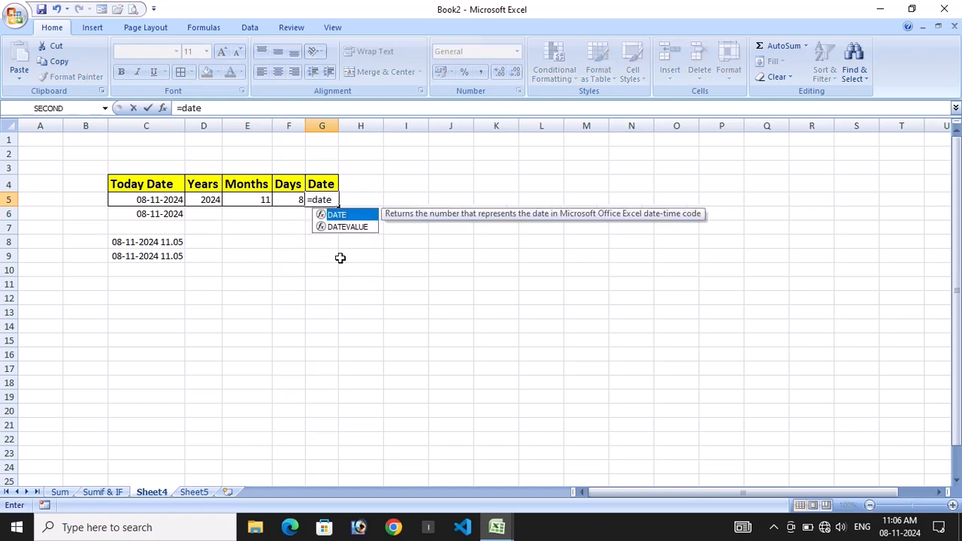
key("Tab")
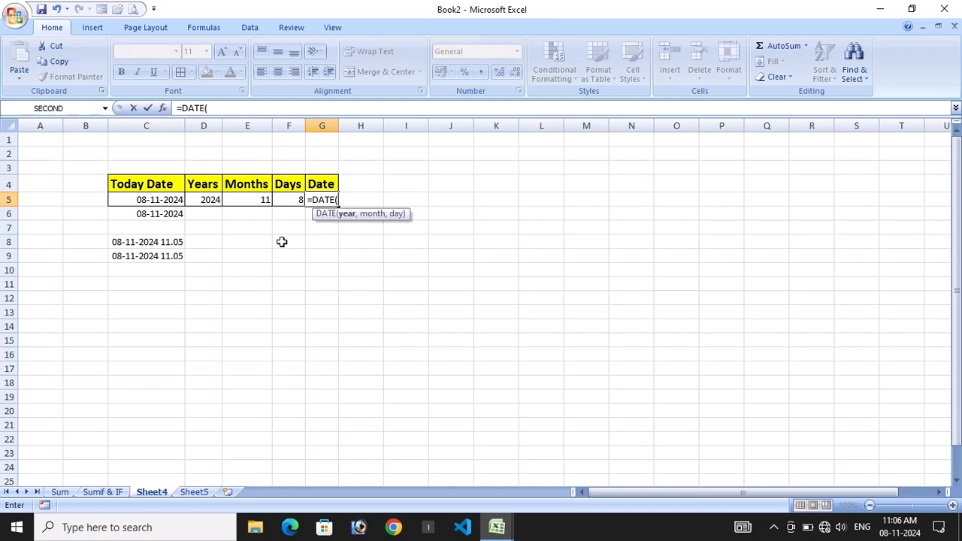
left_click(218, 201)
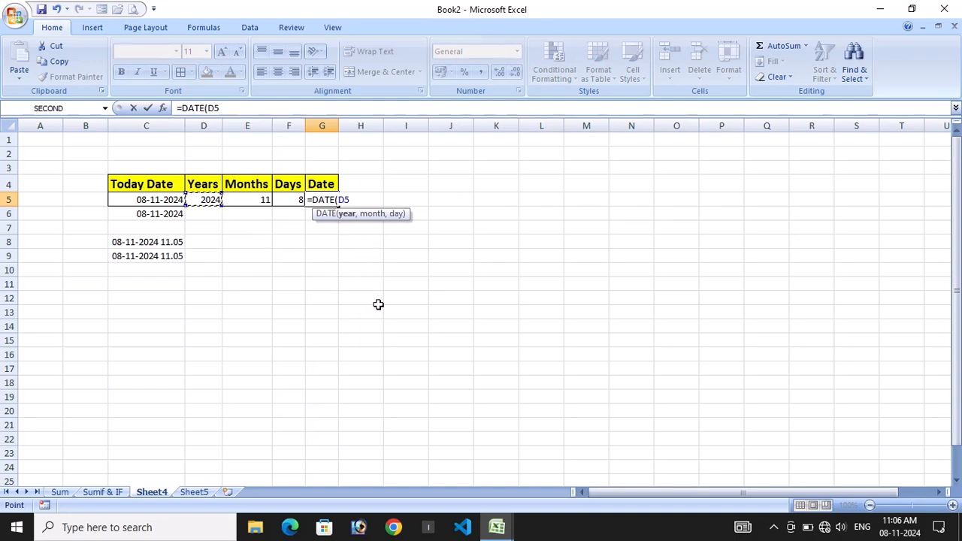
type(",")
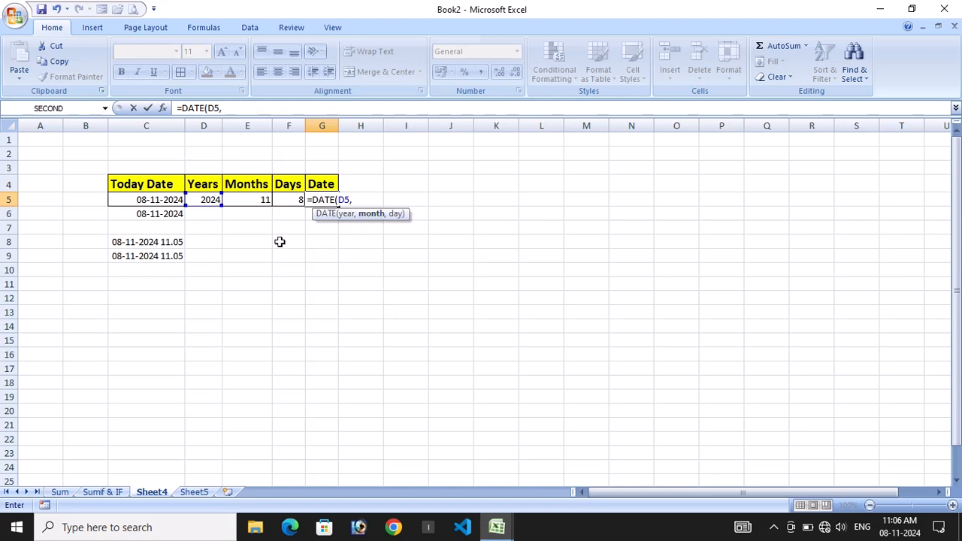
left_click(251, 203)
type(",")
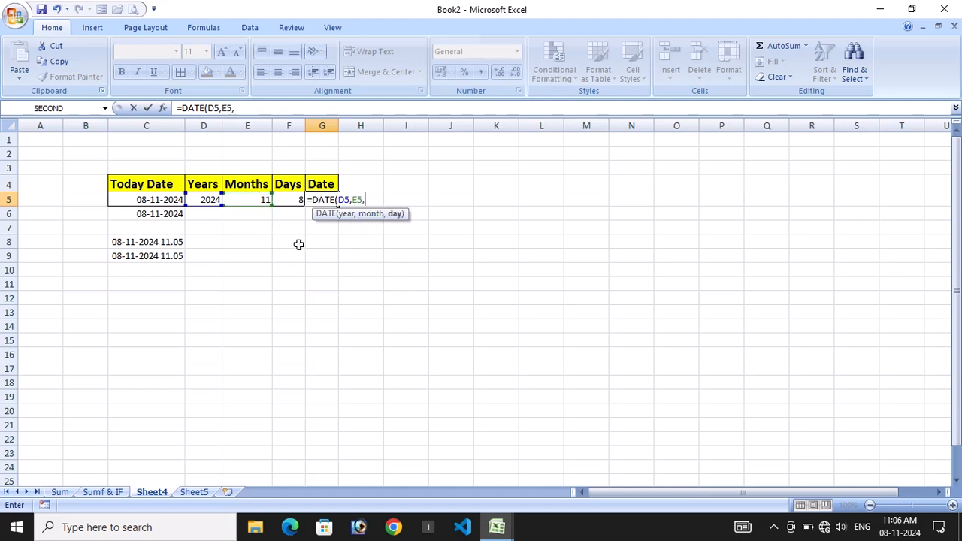
left_click(290, 199)
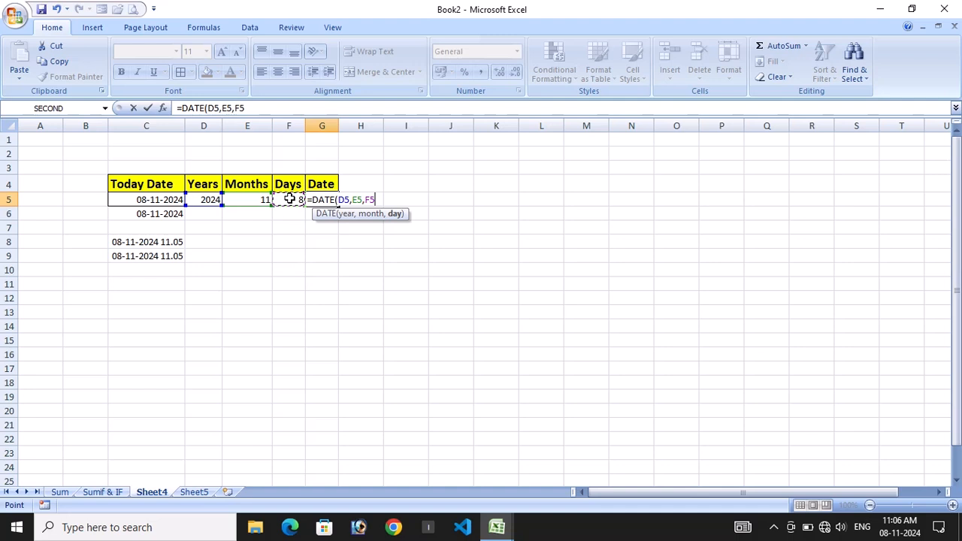
type(")")
key("Return")
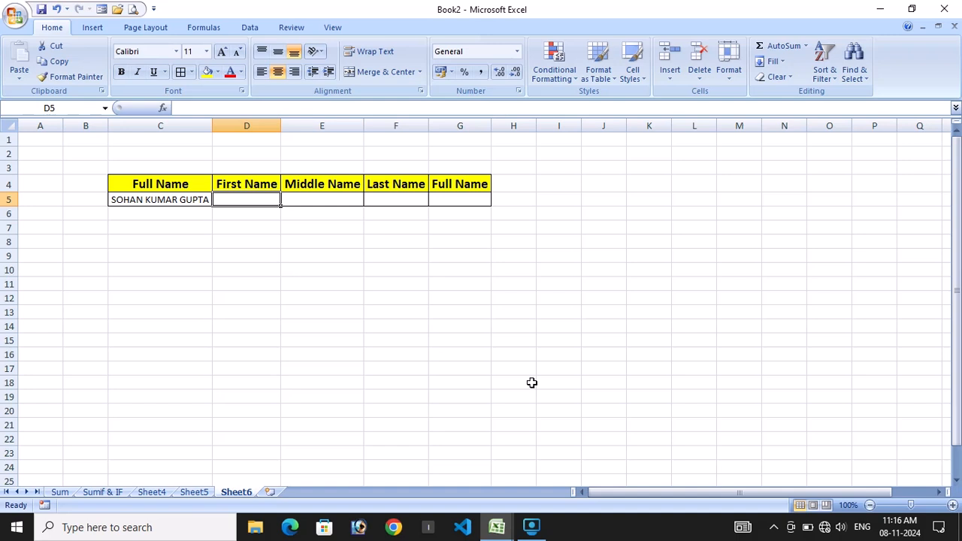
On Sheet6, enter =LEFT(C5,5) in D5 under First Name to extract the first five characters of the full name
type("=L")
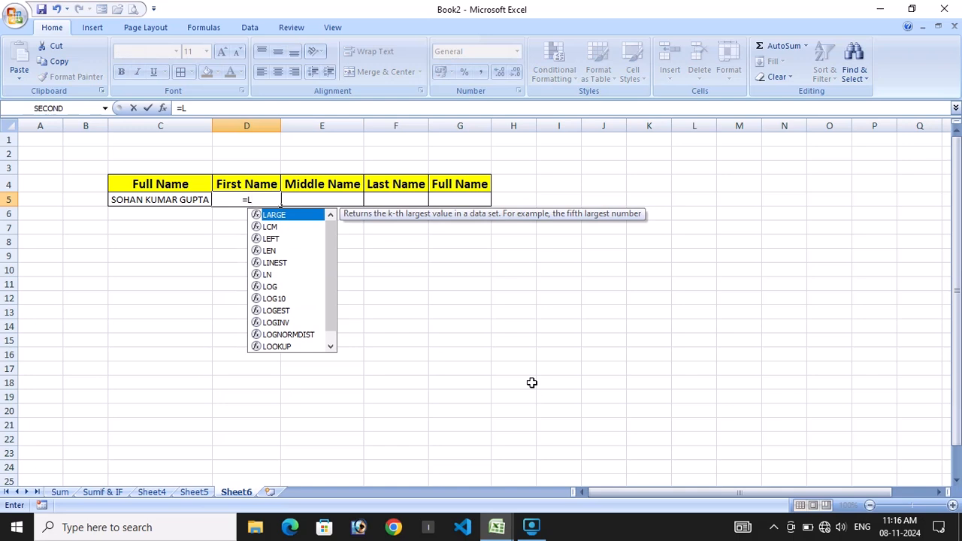
type("EFT(")
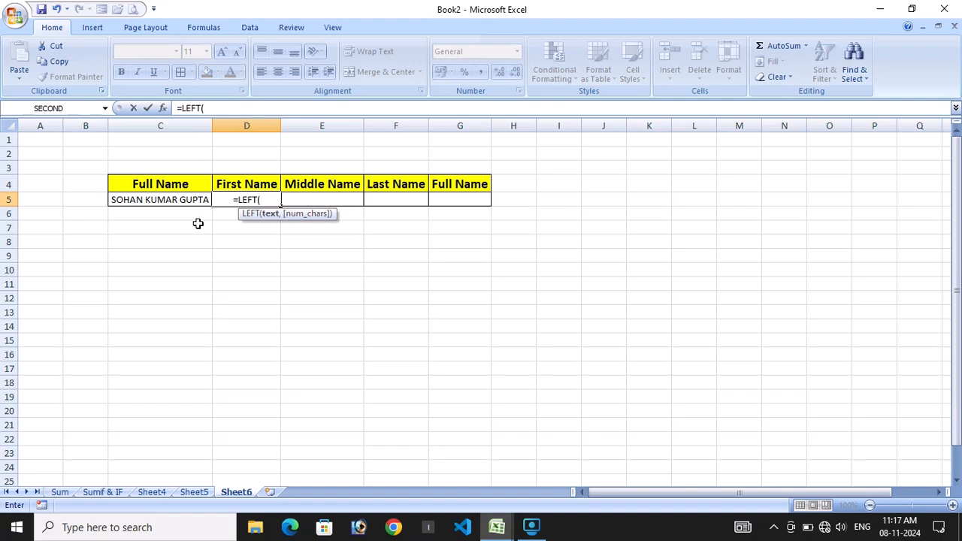
left_click(137, 200)
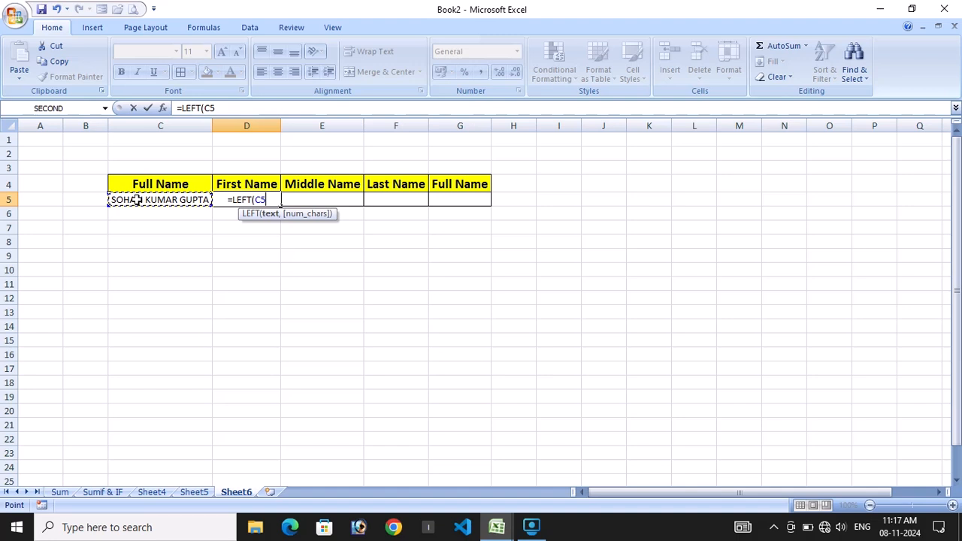
type(",")
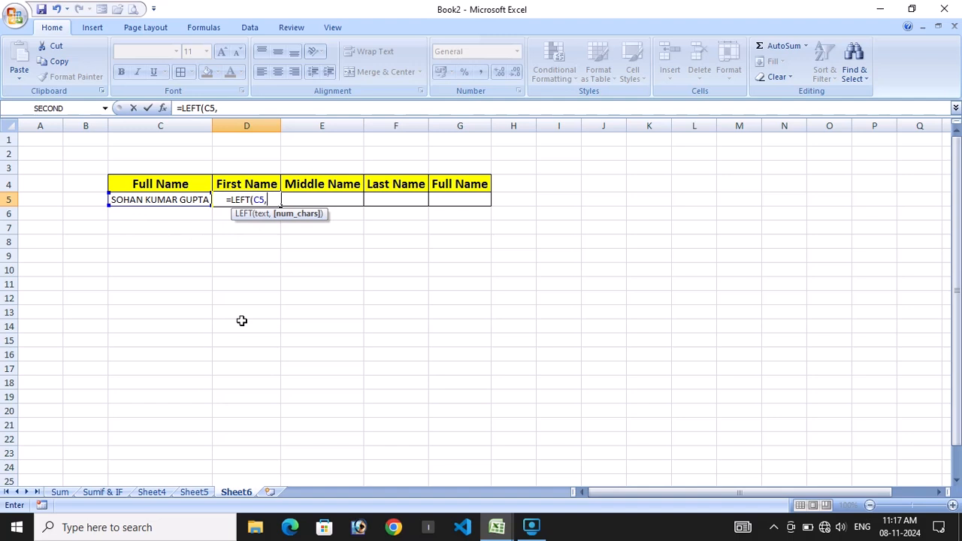
type("5)")
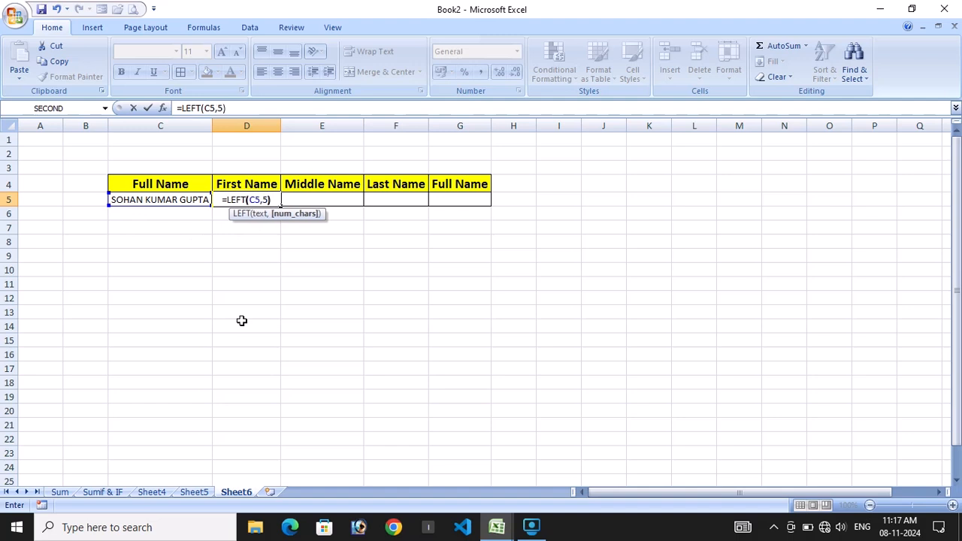
key("Return")
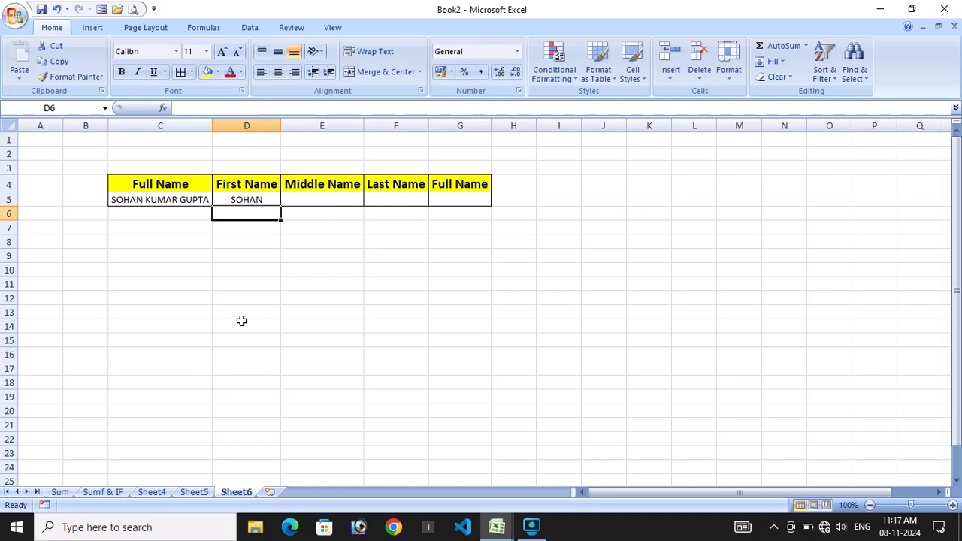
Re-enter the first-name formula in D5 as =LEFT(C5,5), replacing the existing formula
left_click(250, 200)
type("=")
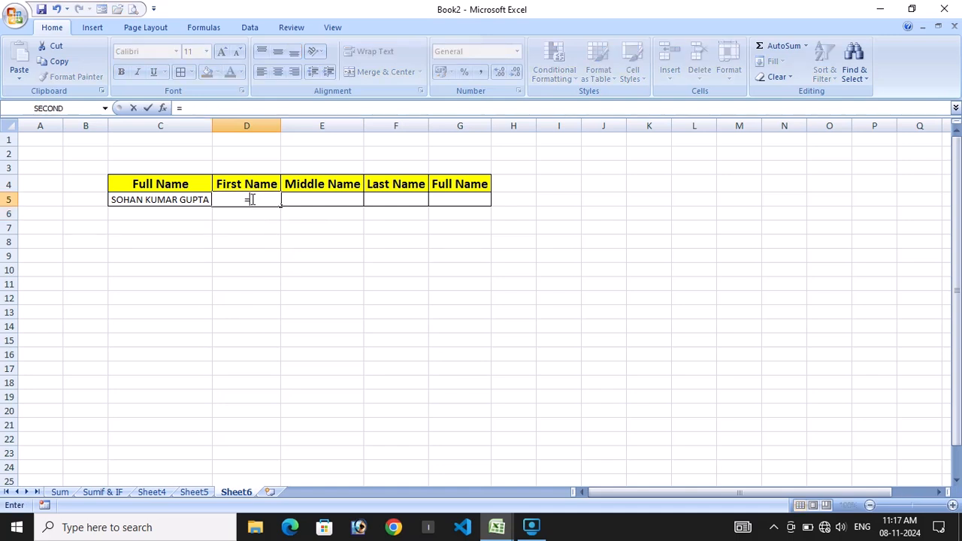
type("LEF")
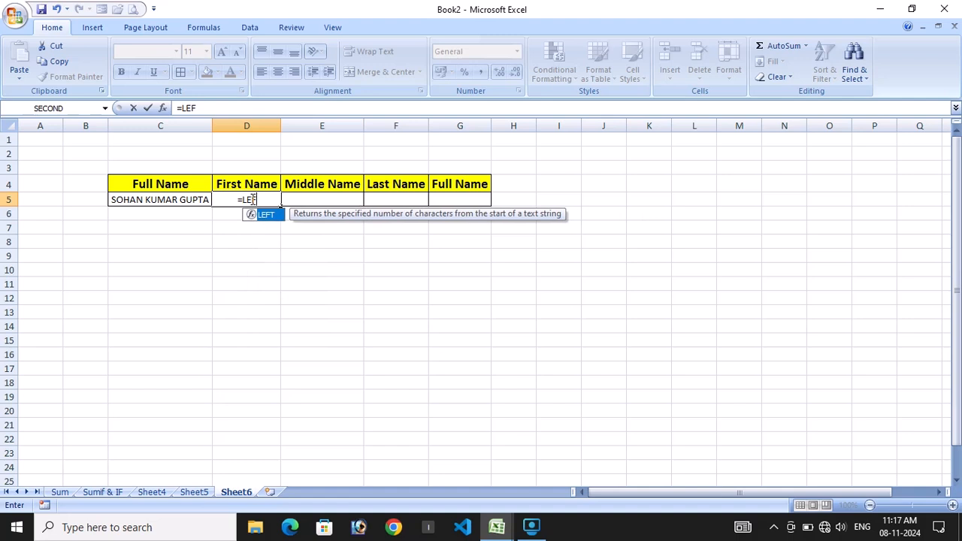
type("T(")
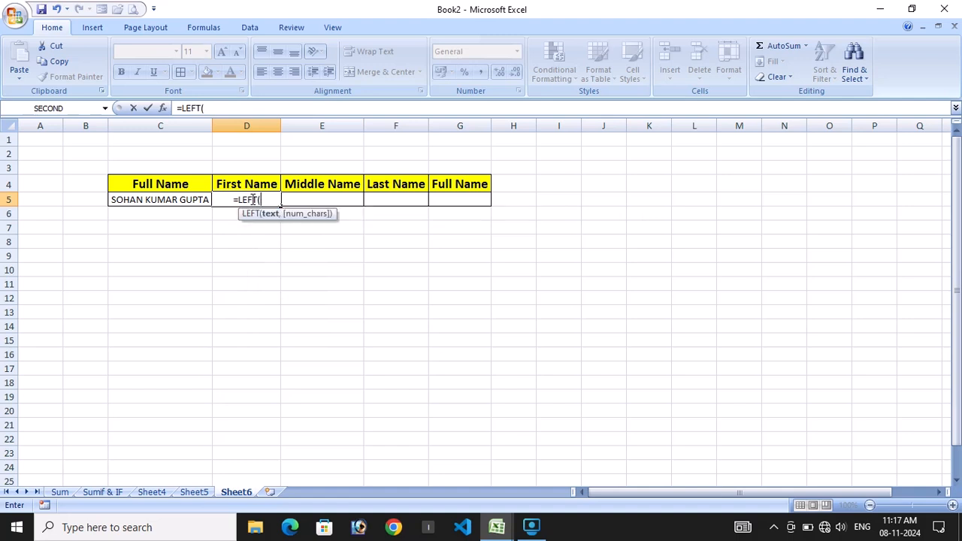
left_click(203, 200)
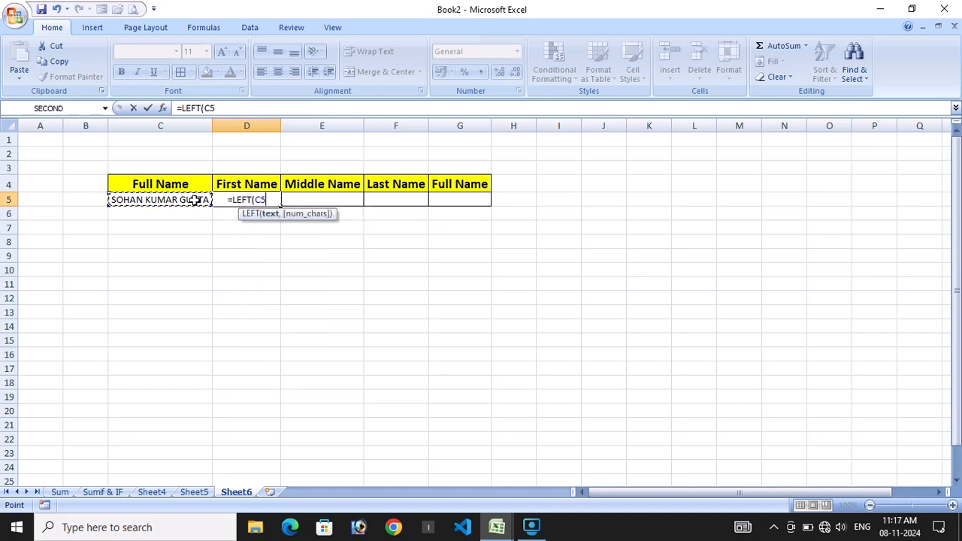
type(",")
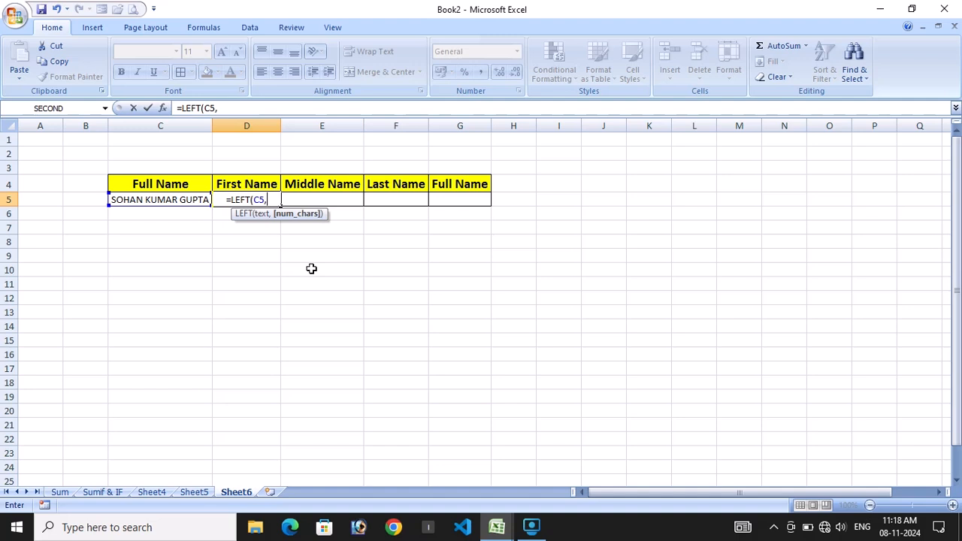
type("5")
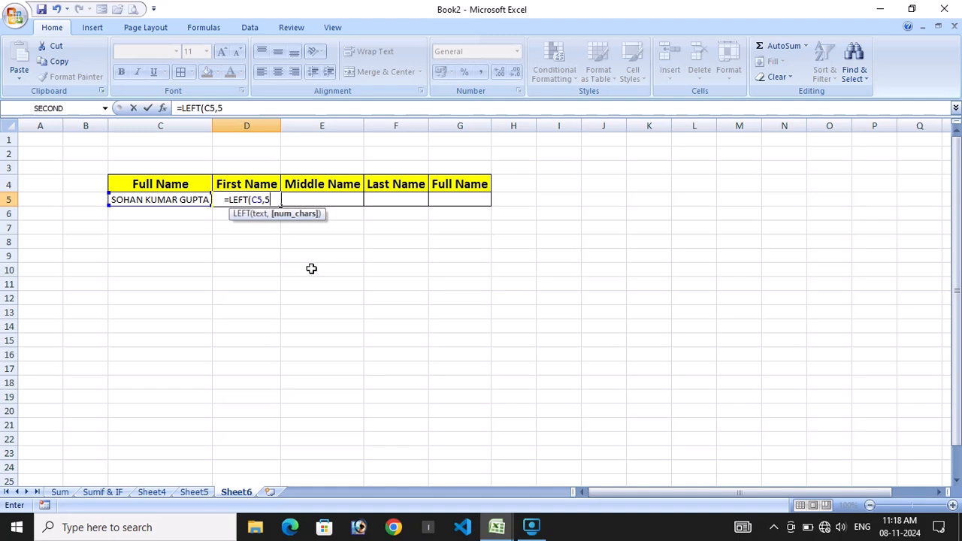
type(")")
key("Return")
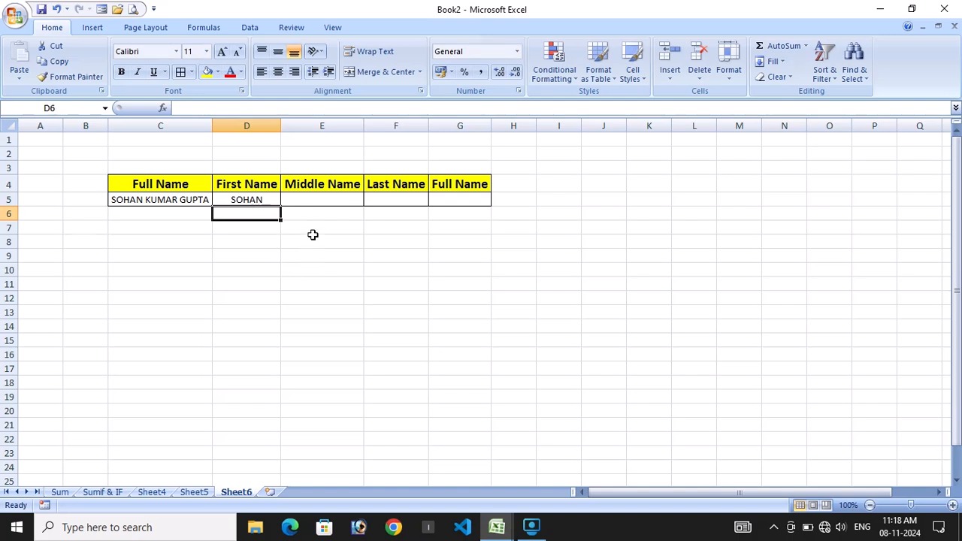
Enter =MID(C5,7,5) in E5 under Middle Name to extract five characters of the full name starting at position 7
left_click(322, 202)
type("=MID")
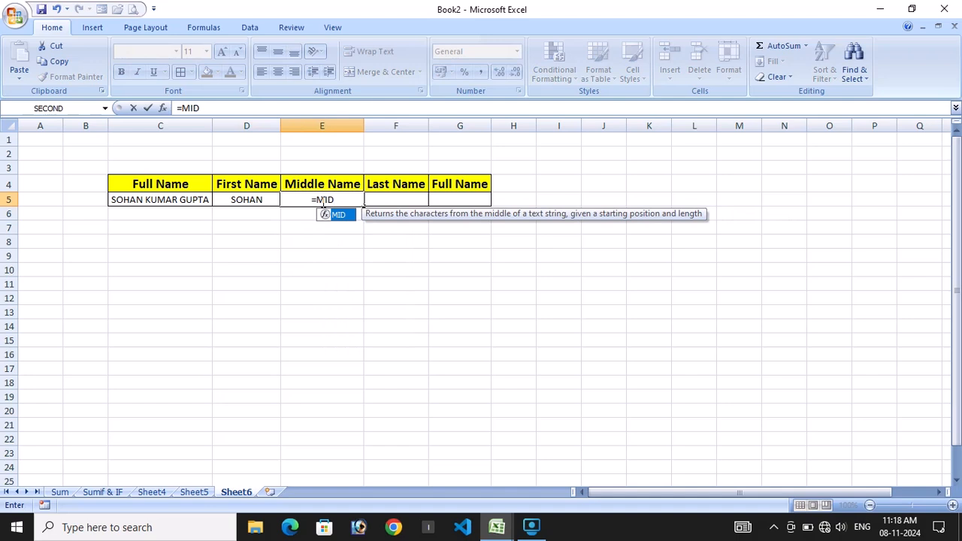
type("(")
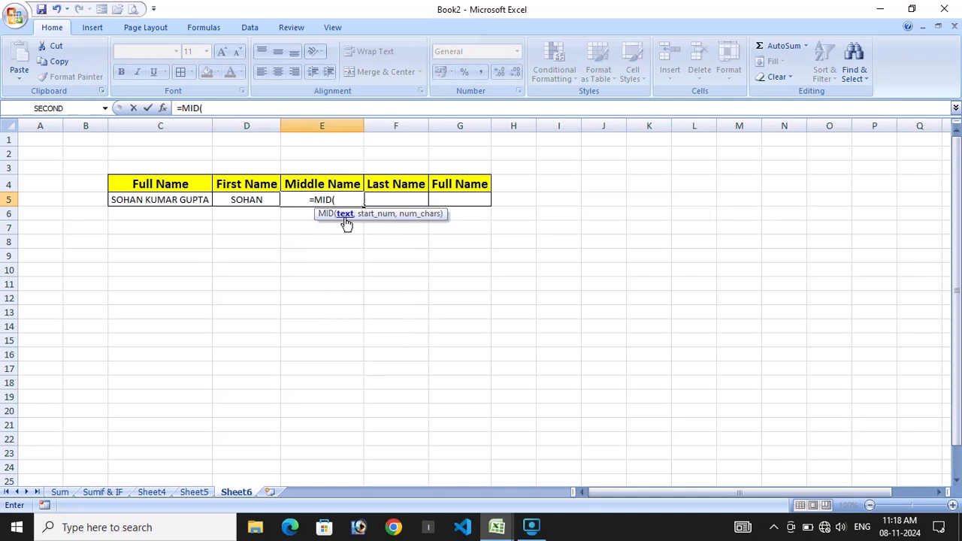
left_click(200, 201)
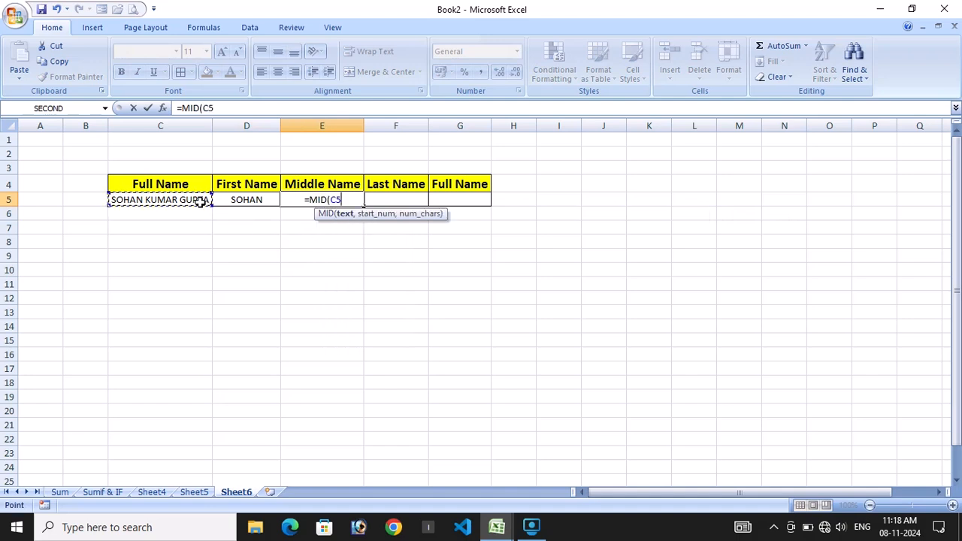
type(",")
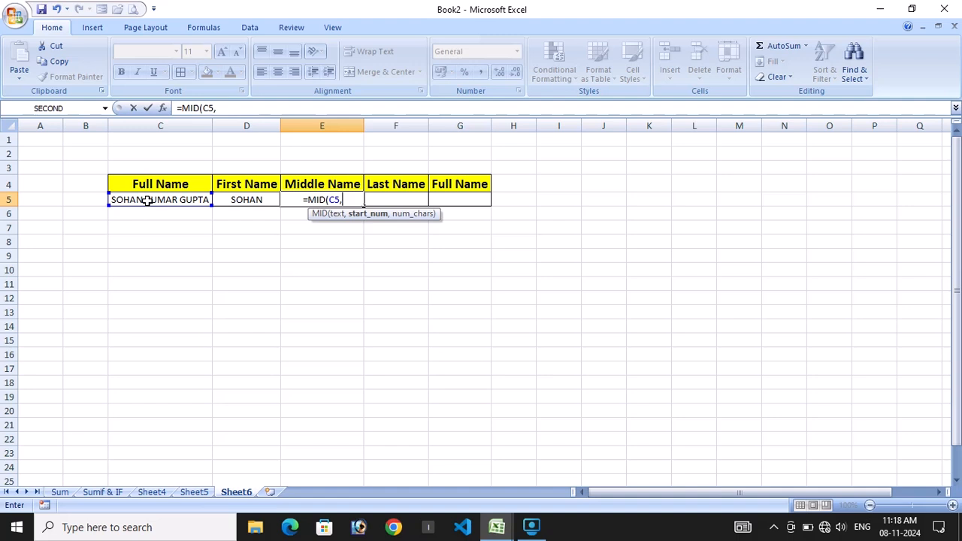
type("7")
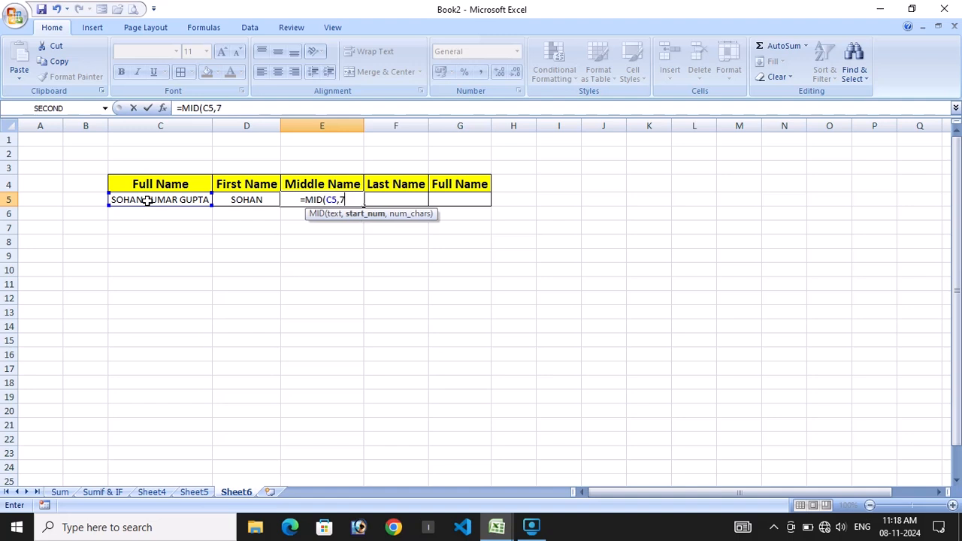
type(",")
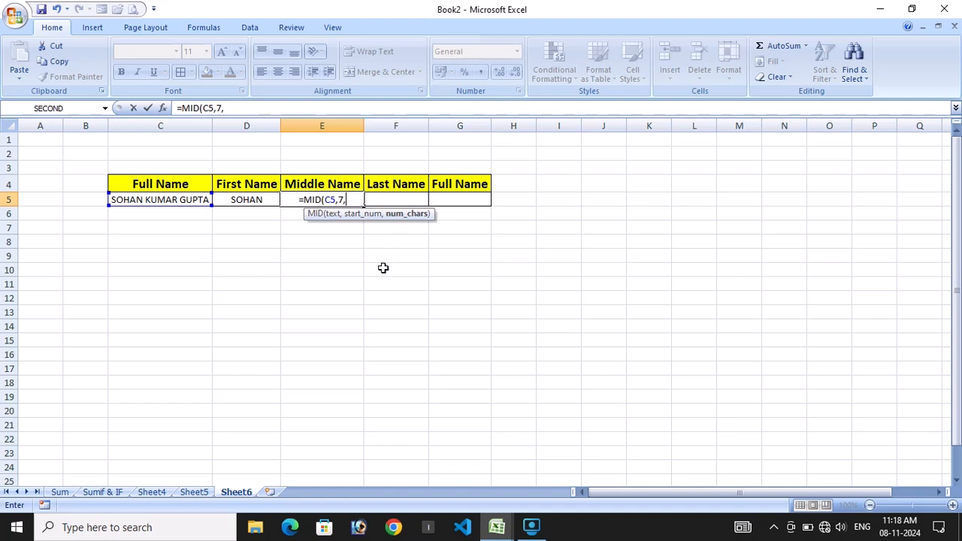
type("5")
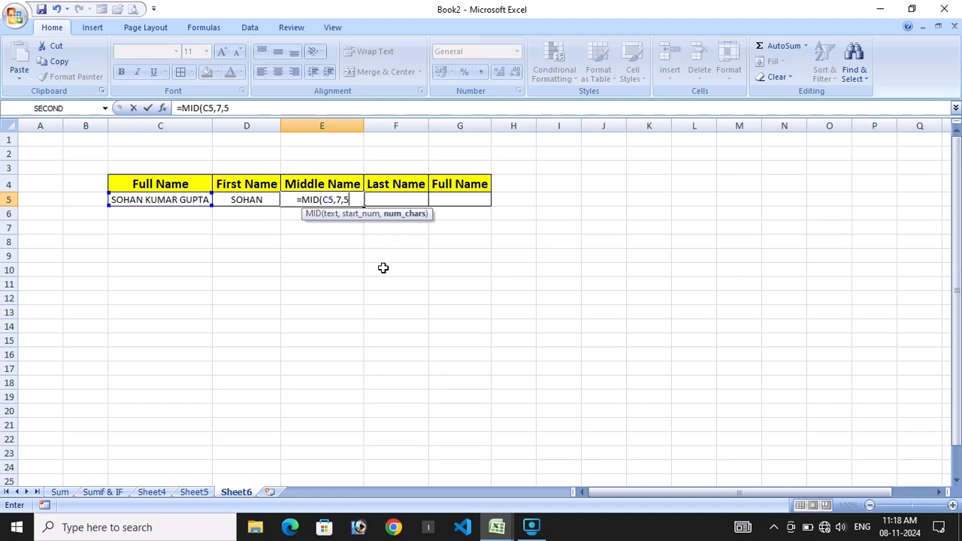
type(")")
key("Return")
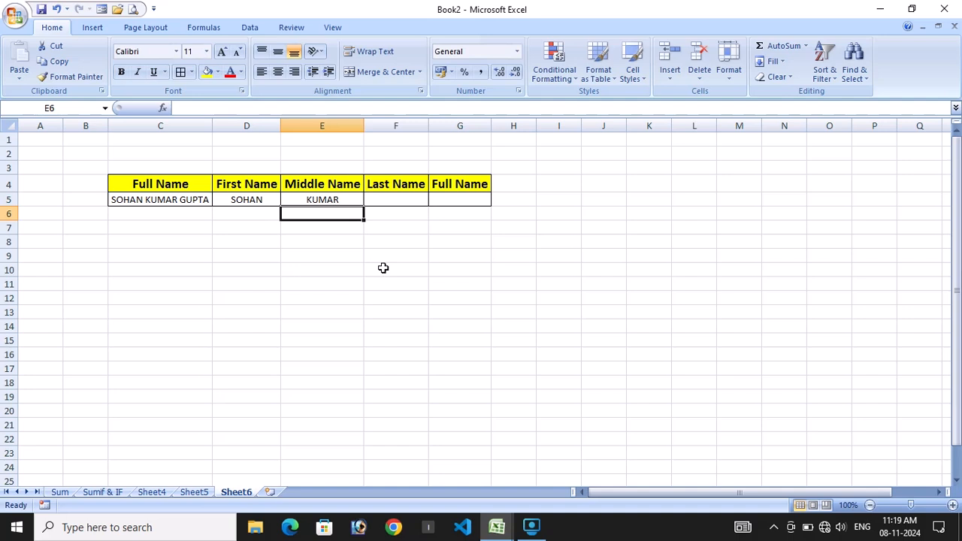
Re-enter the middle-name formula in E5 as =MID(C5,7,5), replacing the existing formula
left_click(322, 199)
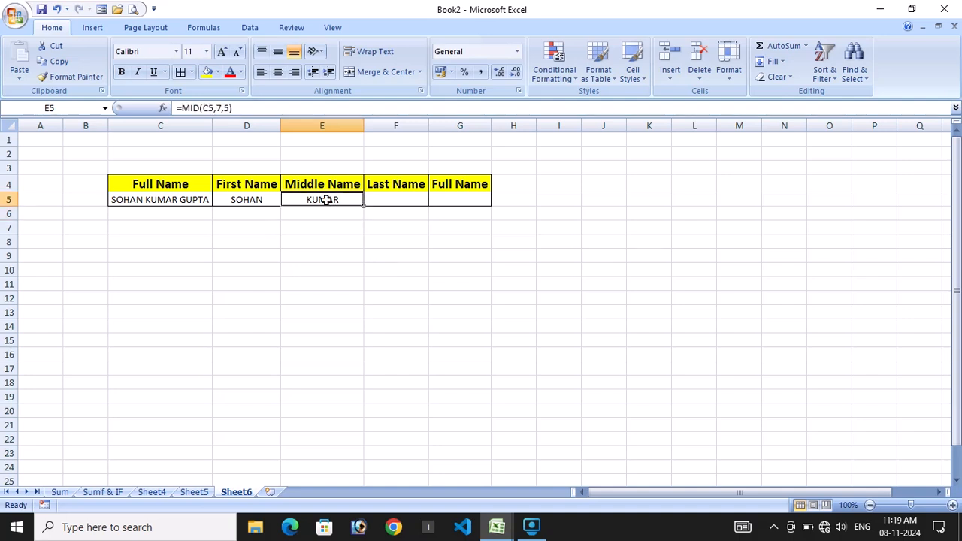
type("=")
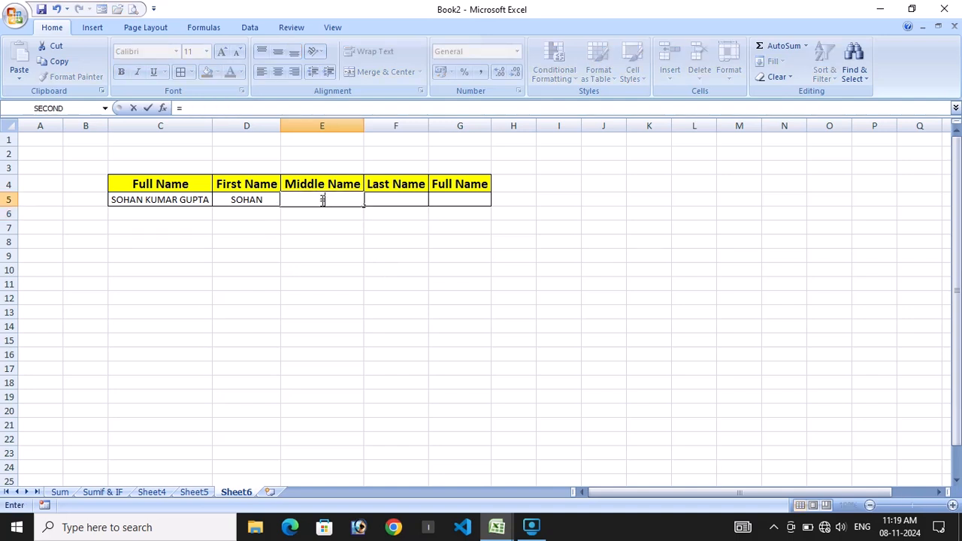
type("MID(")
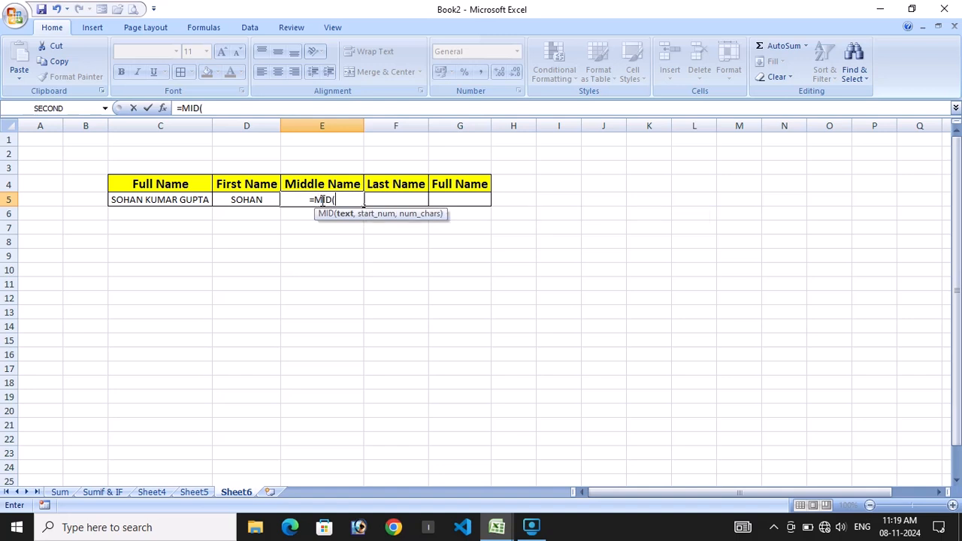
left_click(197, 201)
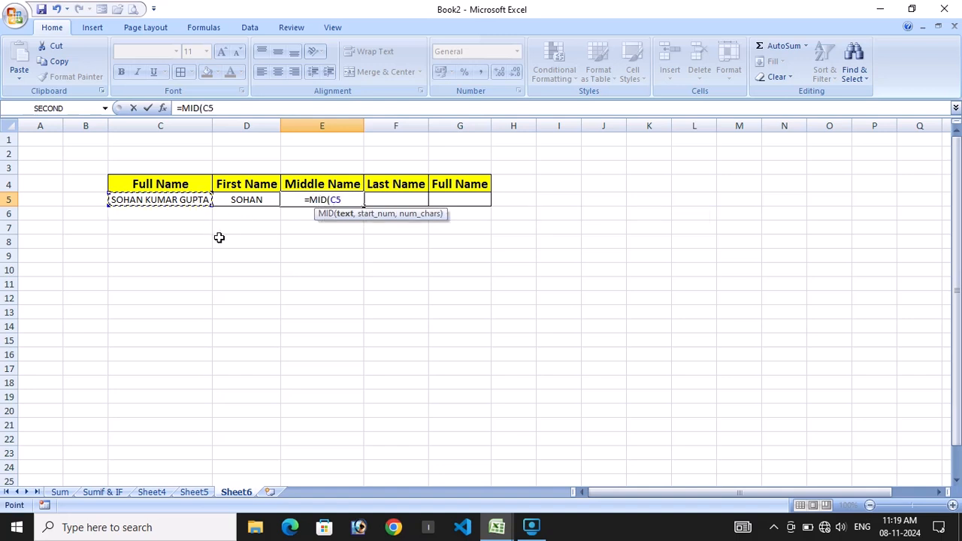
type(",")
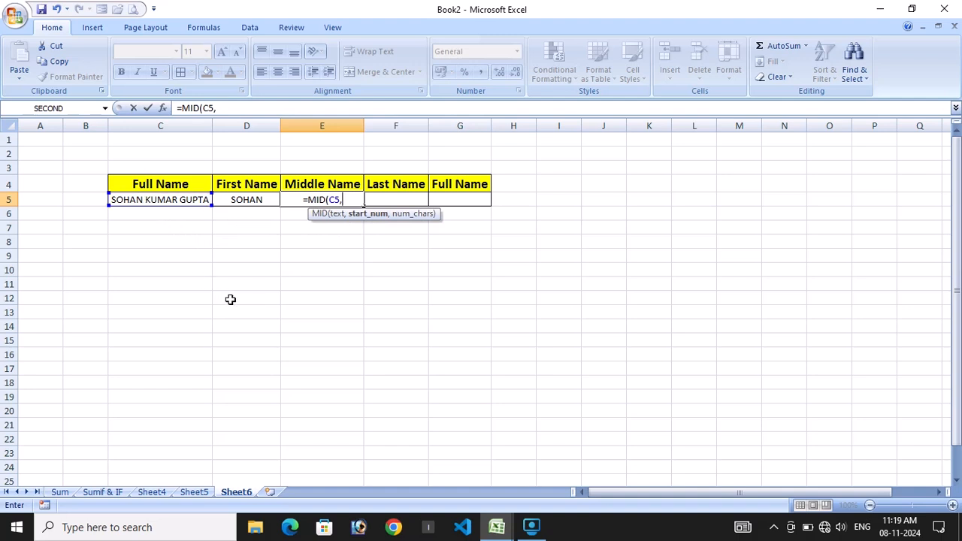
type("7,")
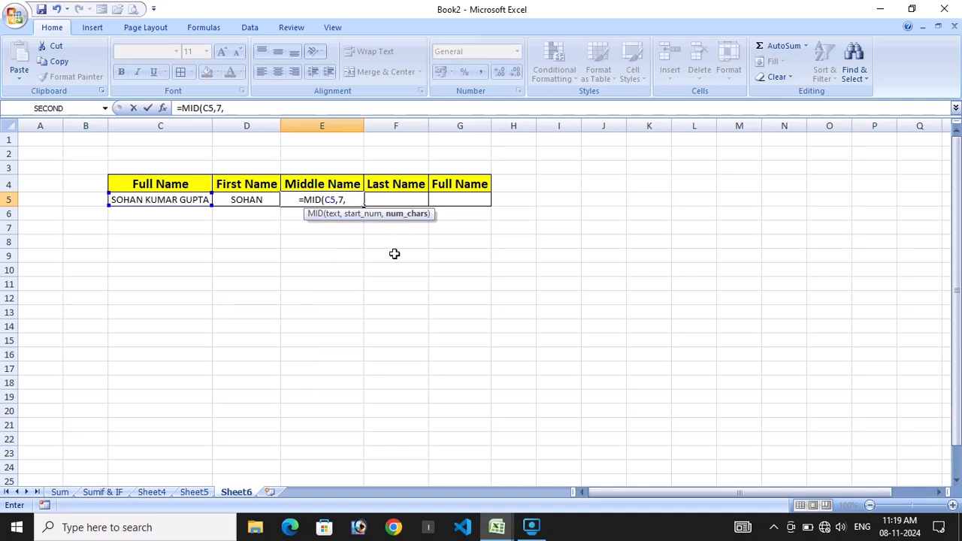
type("5")
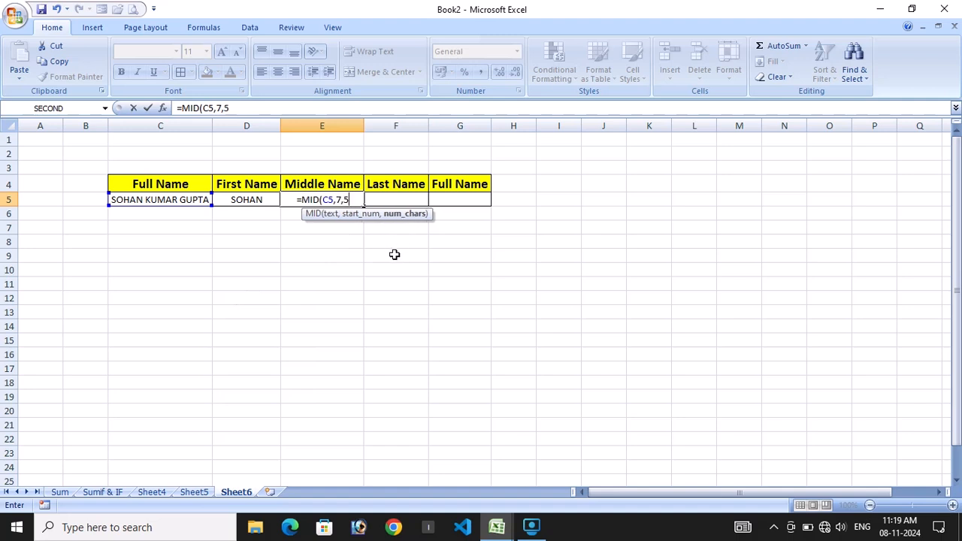
type(")")
key("Return")
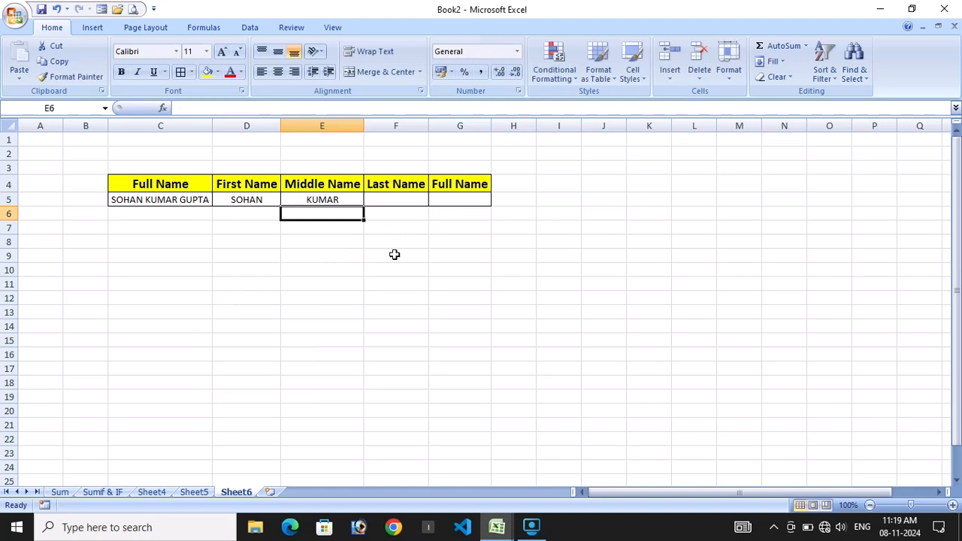
Enter =RIGHT(C5,5) in F5 under Last Name to extract the last five characters of the full name
left_click(400, 202)
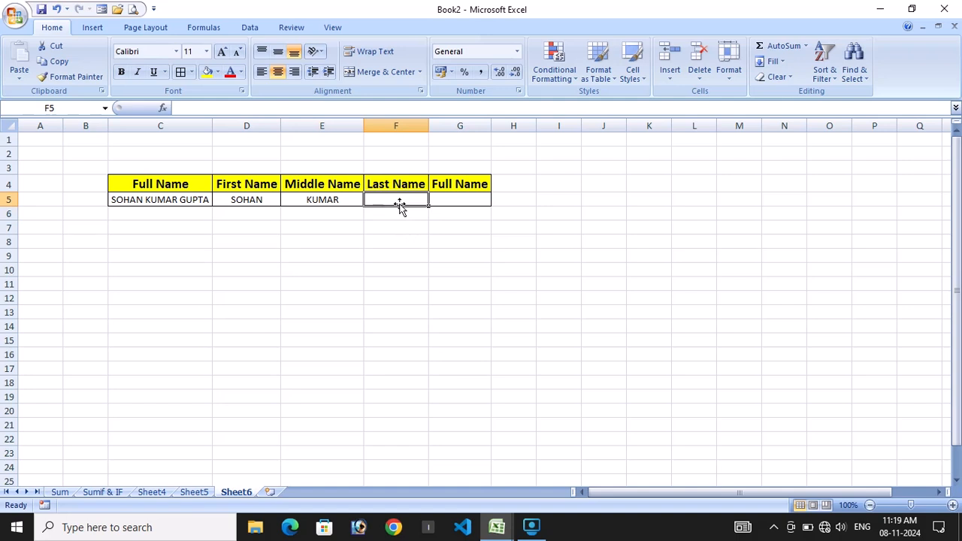
type("=")
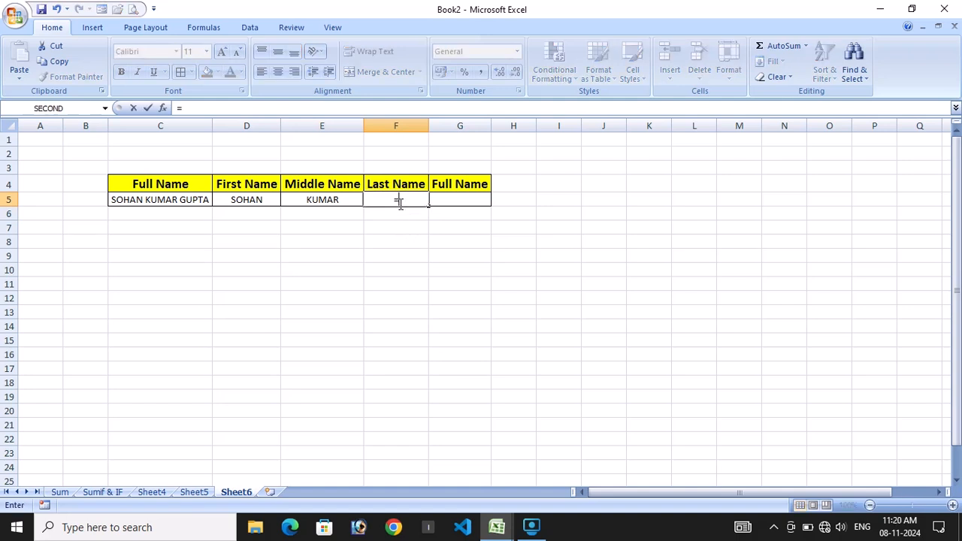
type("RIGHT(")
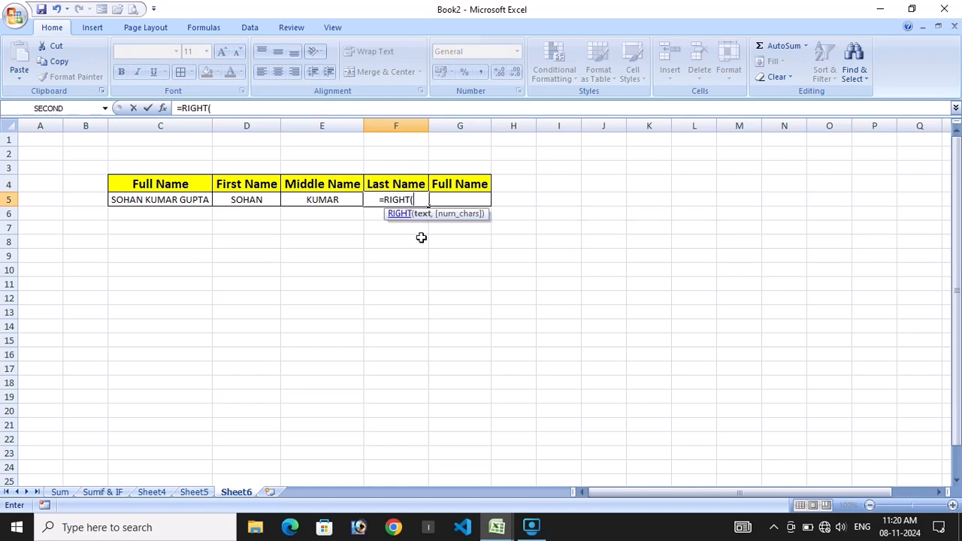
left_click(191, 203)
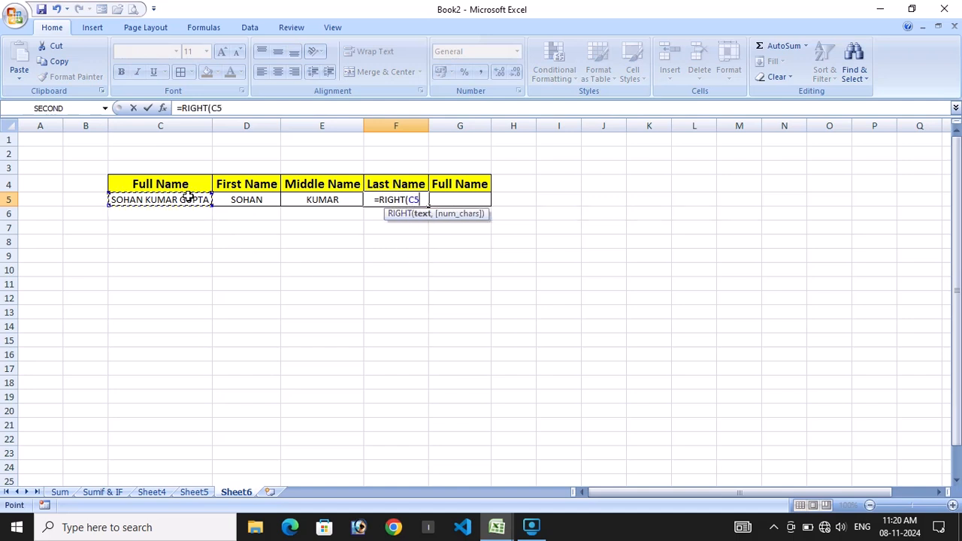
type(",")
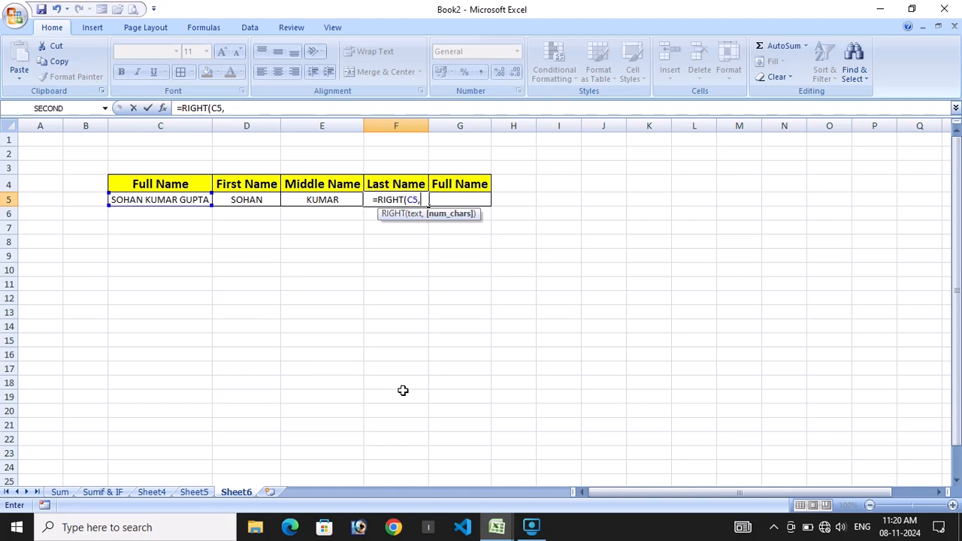
type("5")
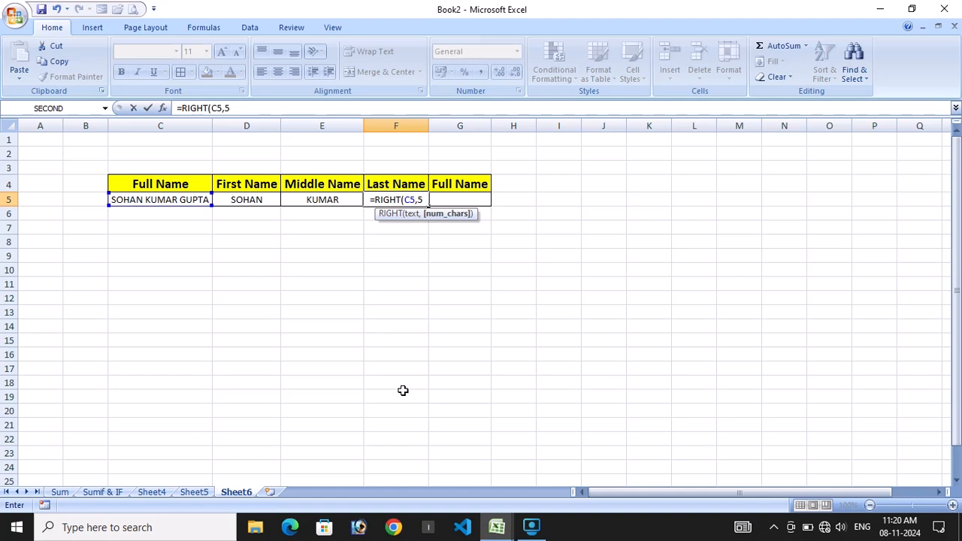
type(")")
key("Return")
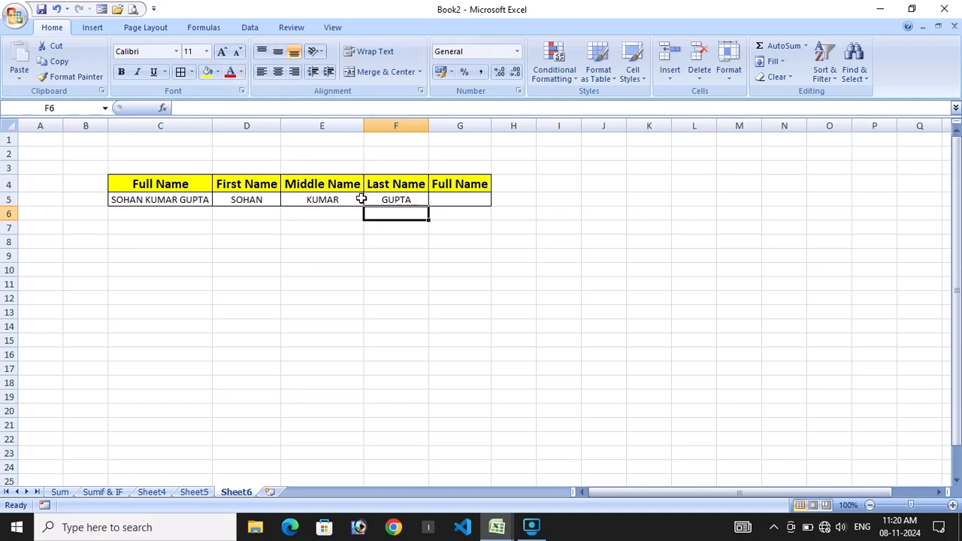
Enter =CONCATENATE(D5," ",E5," ",F5) in G5 to join the name parts with spaces, and widen column G to fit the full name
left_click(438, 196)
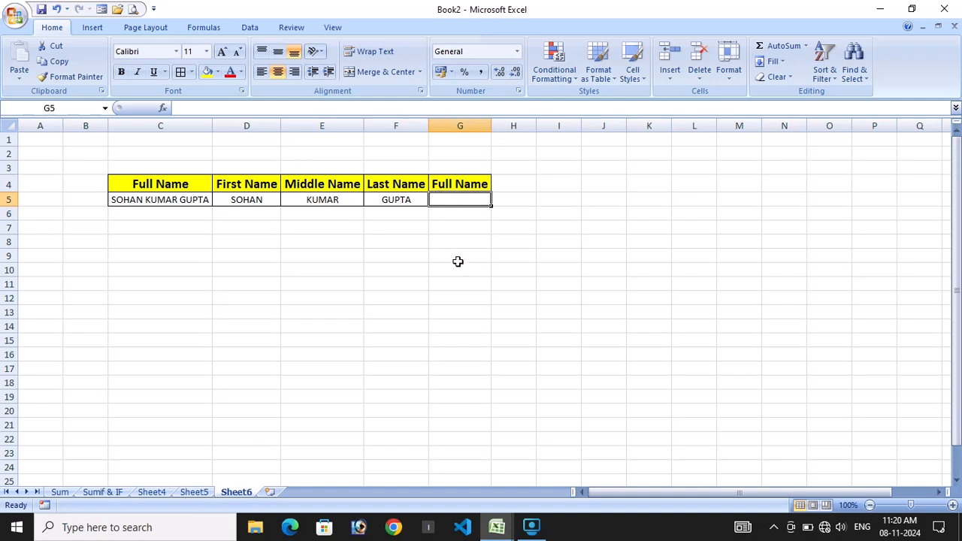
left_click(461, 200)
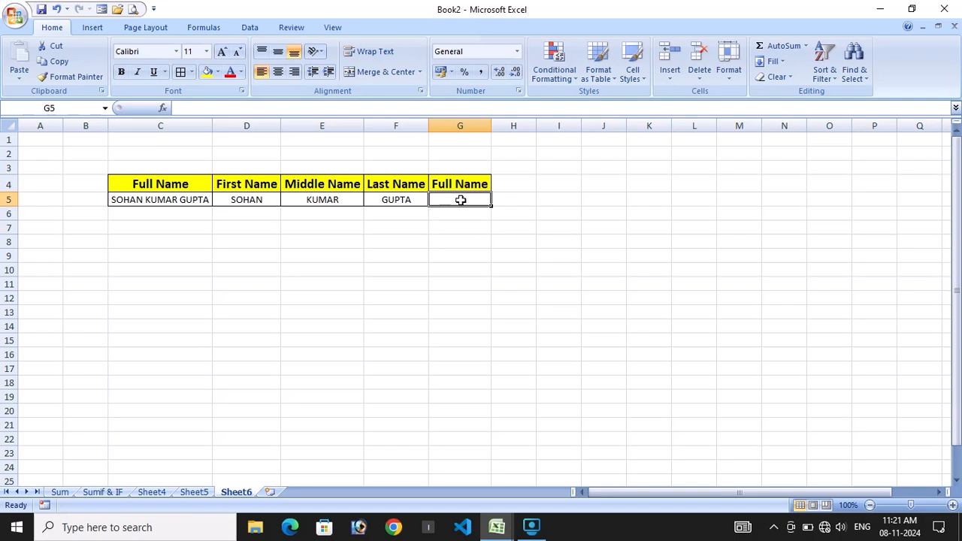
type("=CON")
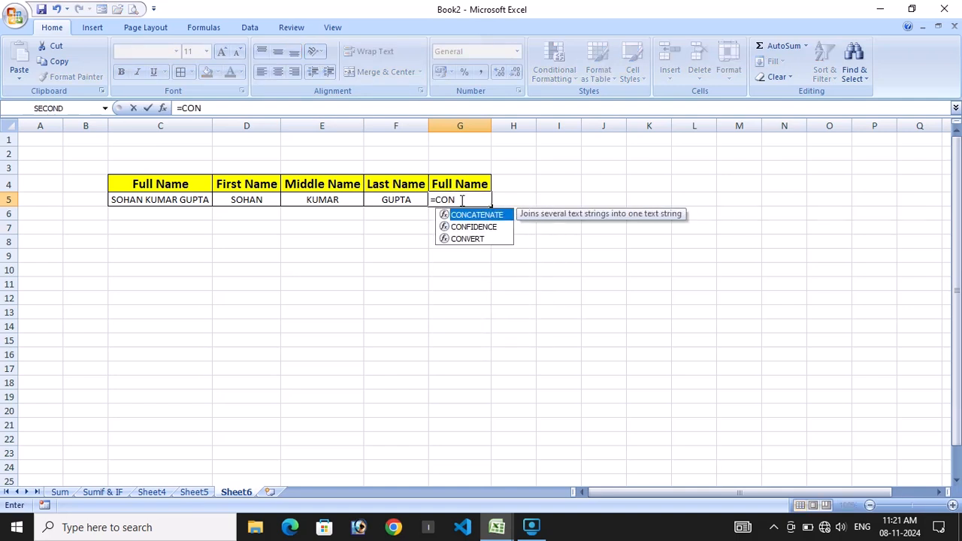
key("Tab")
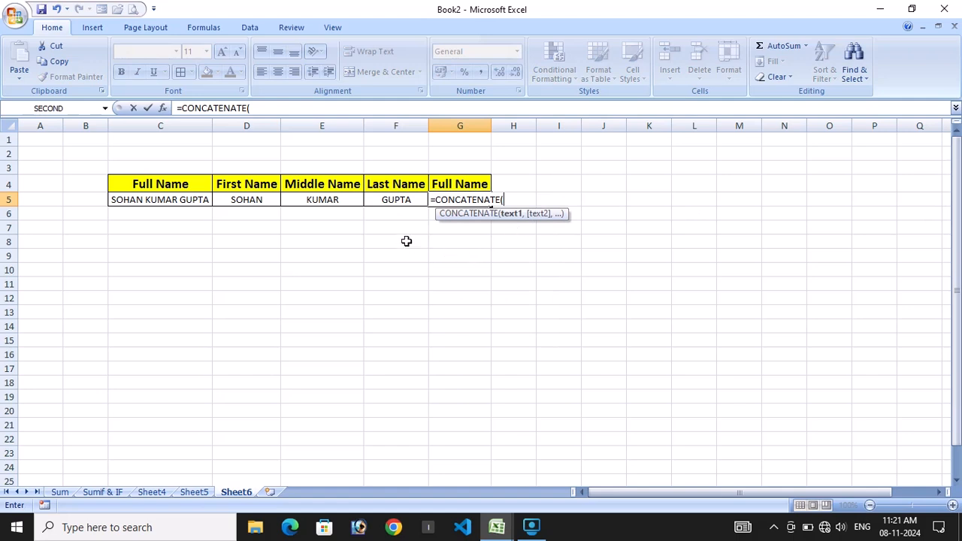
left_click(267, 202)
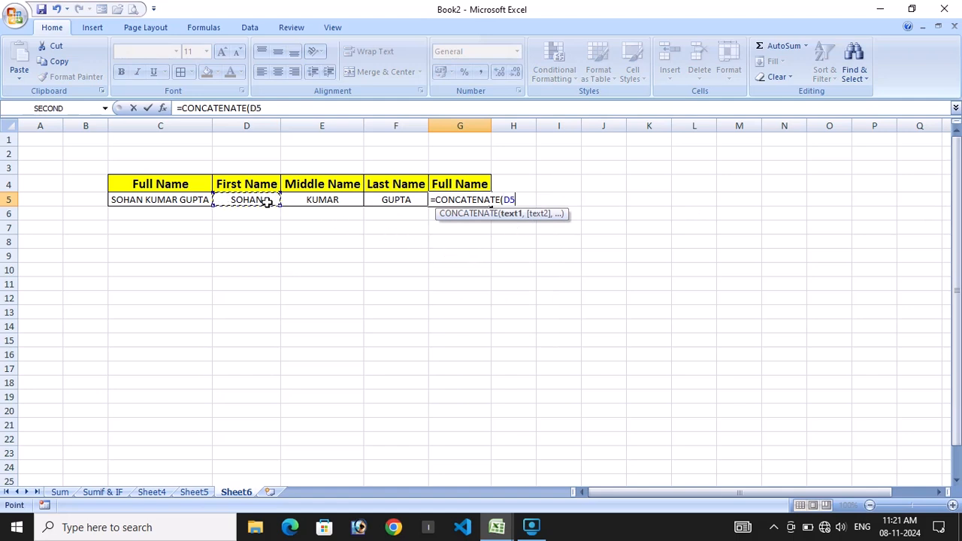
type(",")
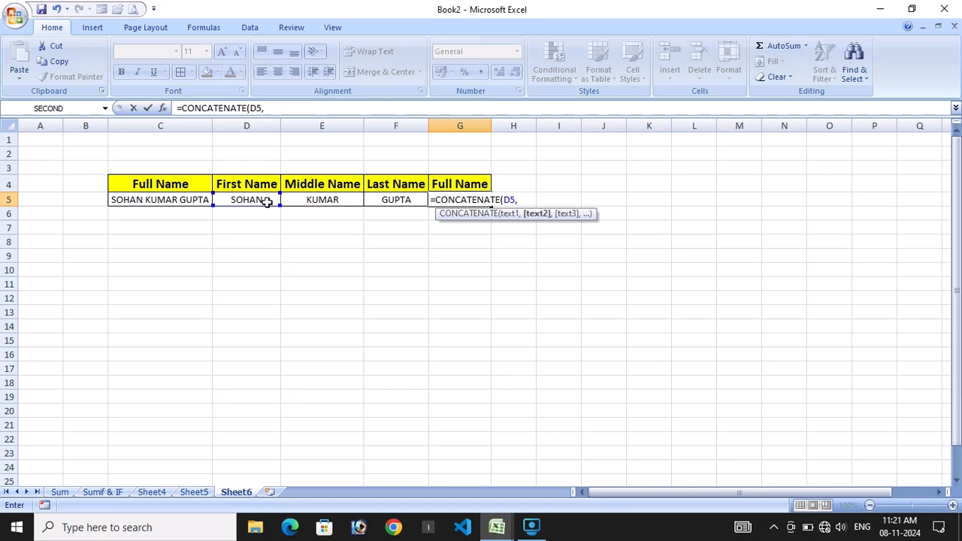
type("\" \"")
type(",")
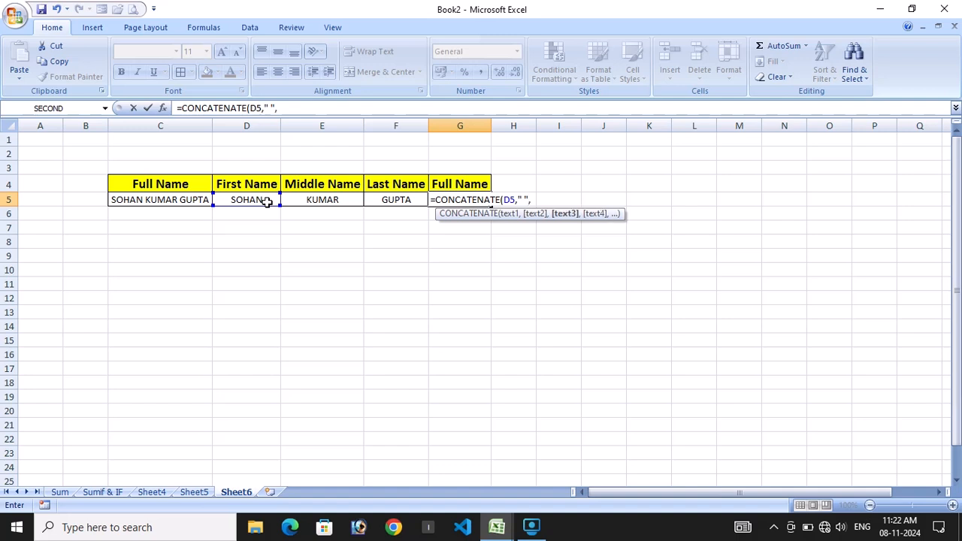
left_click(321, 194)
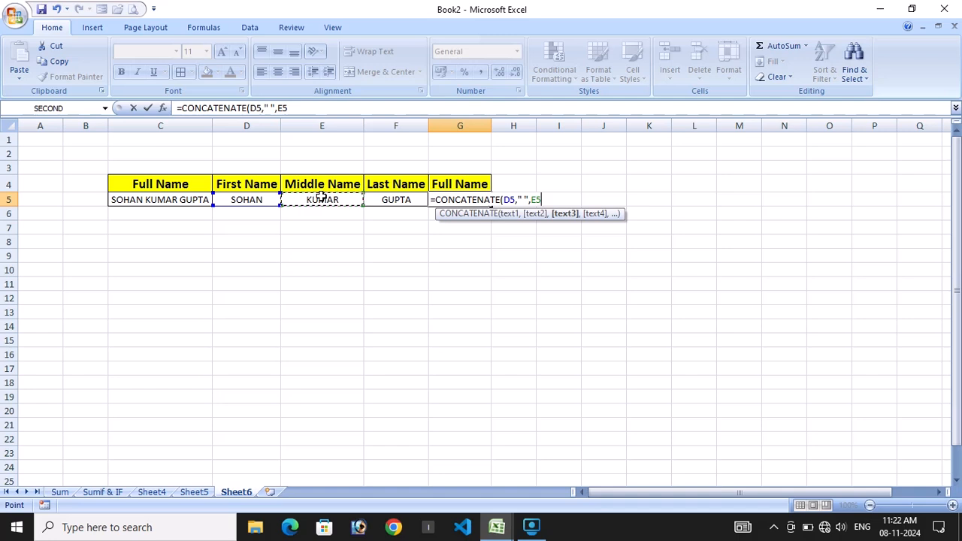
type(",")
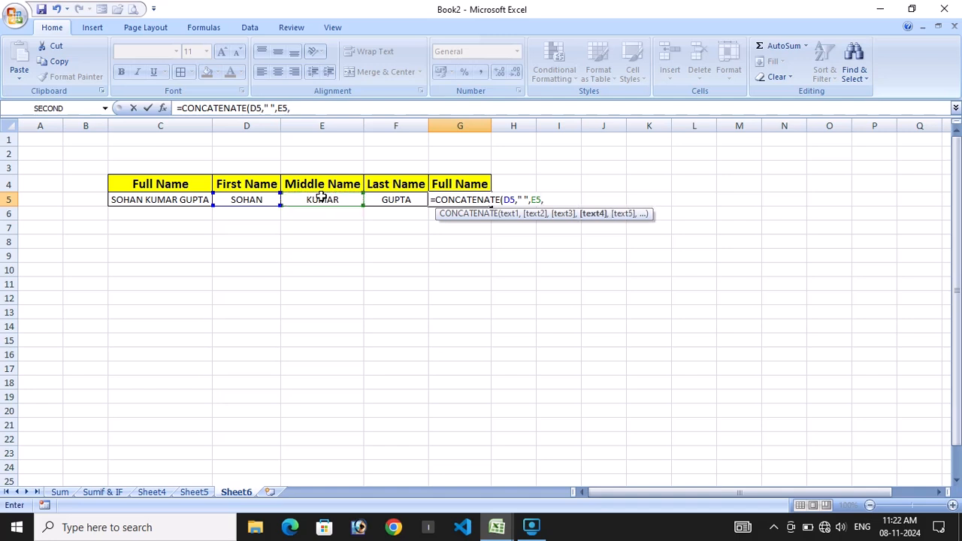
type("\" \",")
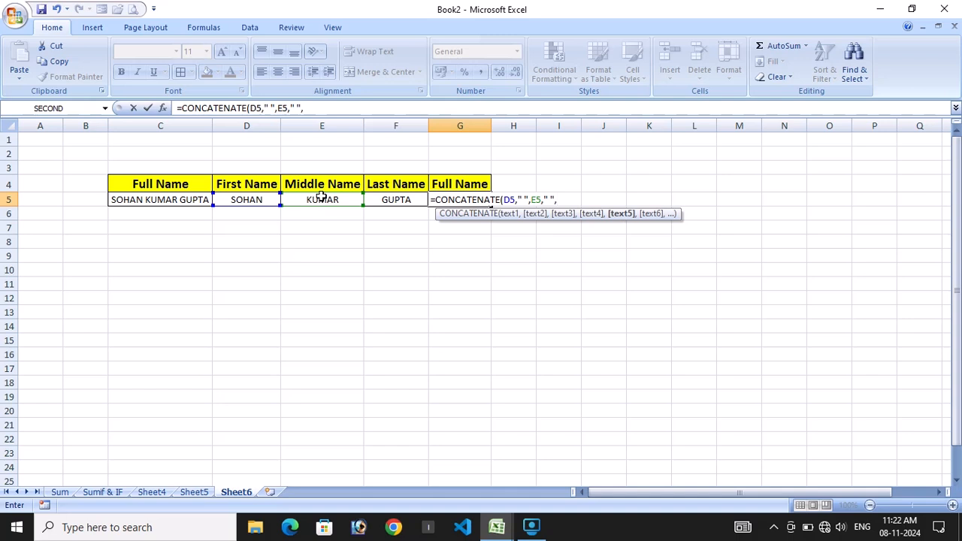
left_click(385, 200)
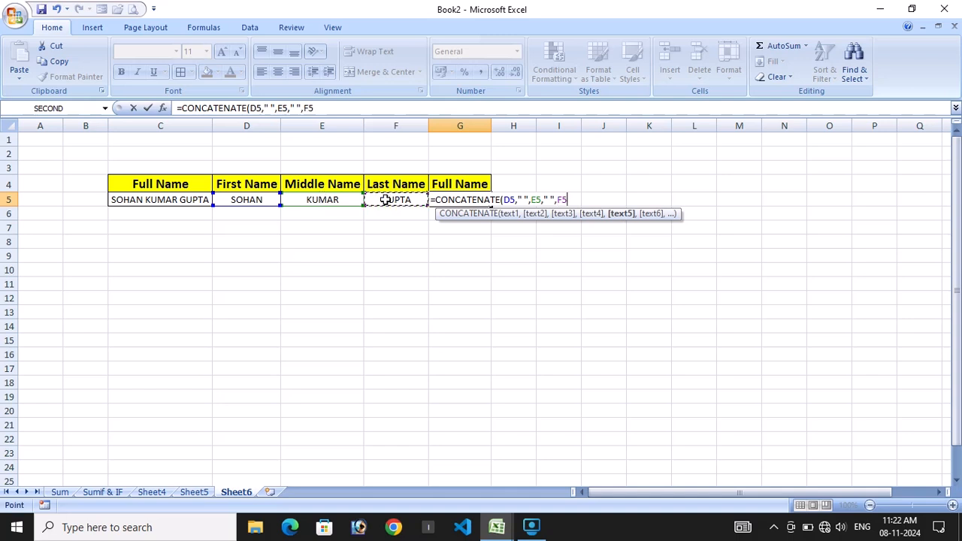
type(")")
key("Return")
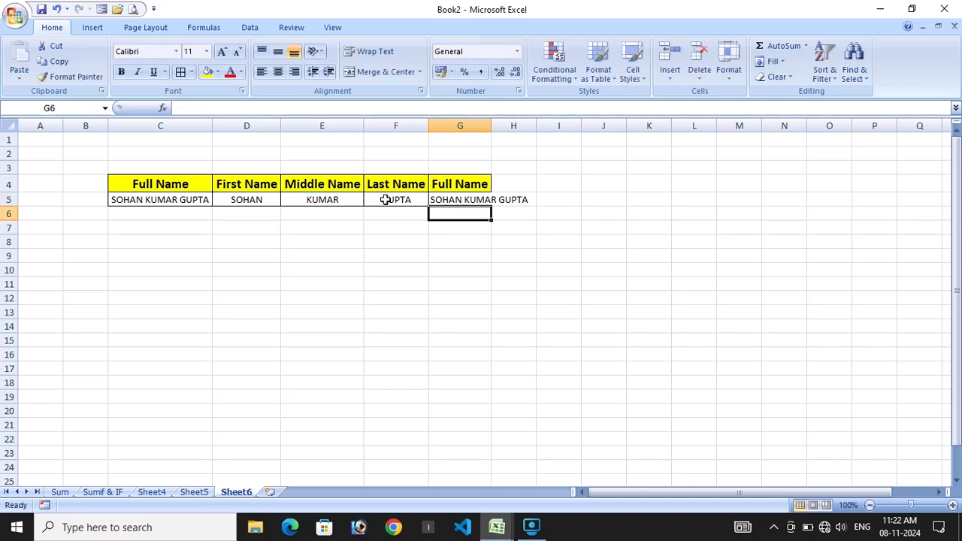
left_click_drag(491, 125, 540, 125)
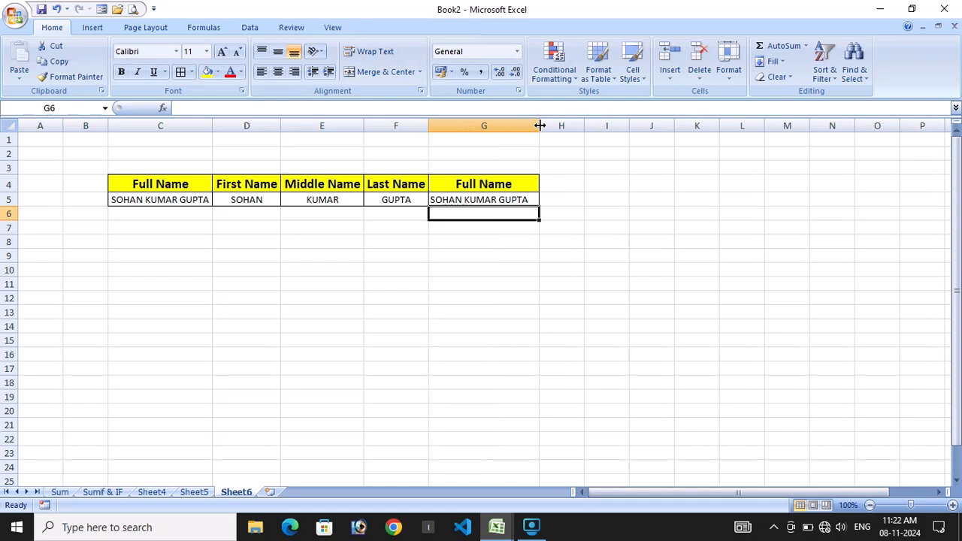
Re-enter the full-name formula in G5 as =CONCATENATE(D5," ",E5," ",F5), replacing the existing formula
left_click(470, 199)
type("=")
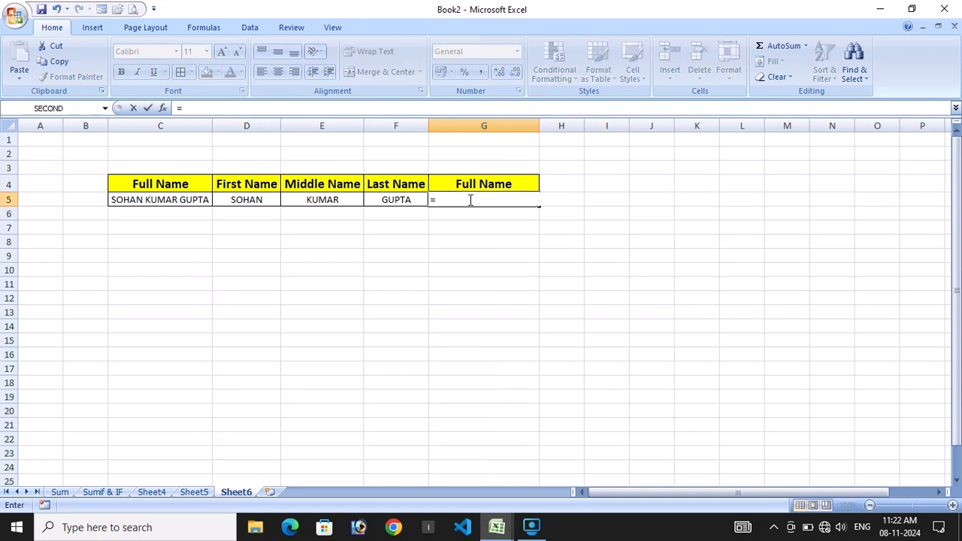
type("CON")
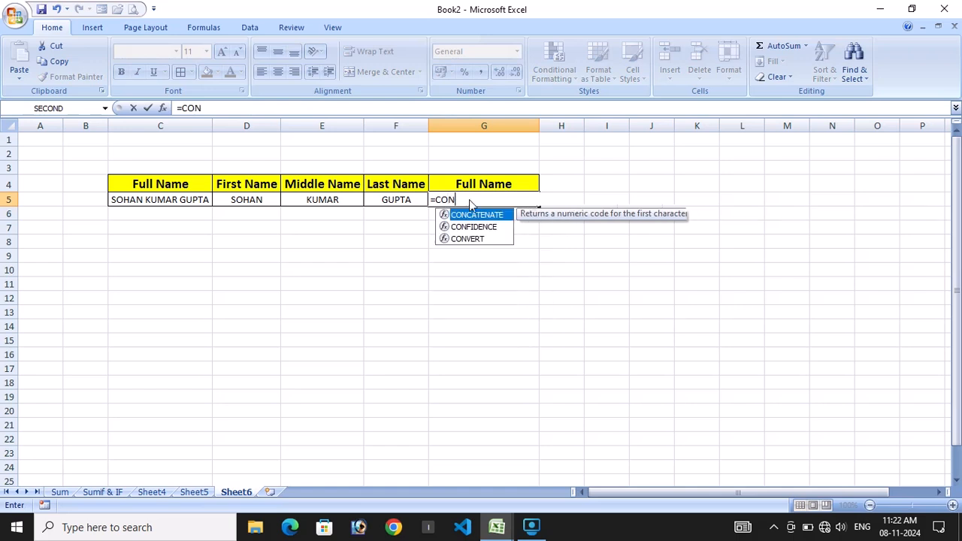
key("Tab")
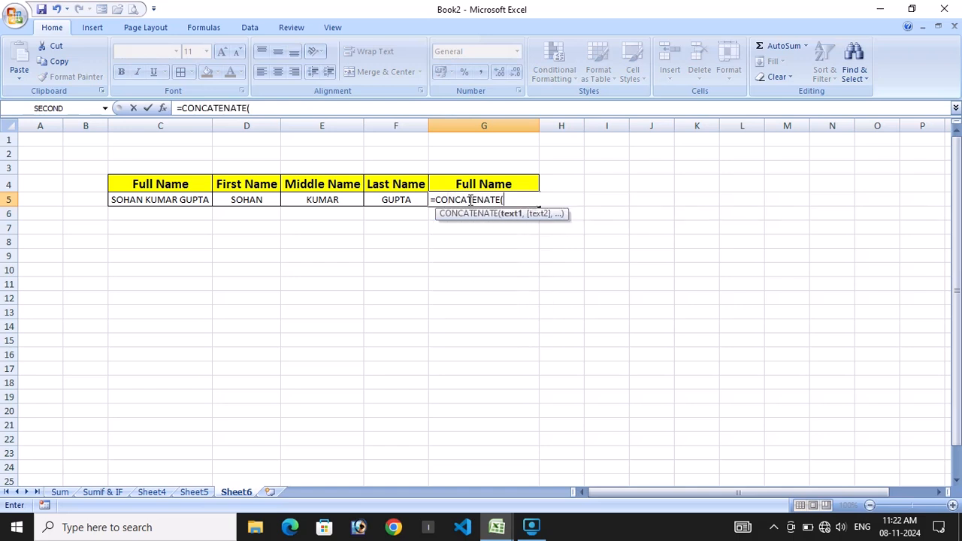
left_click(246, 200)
type(",")
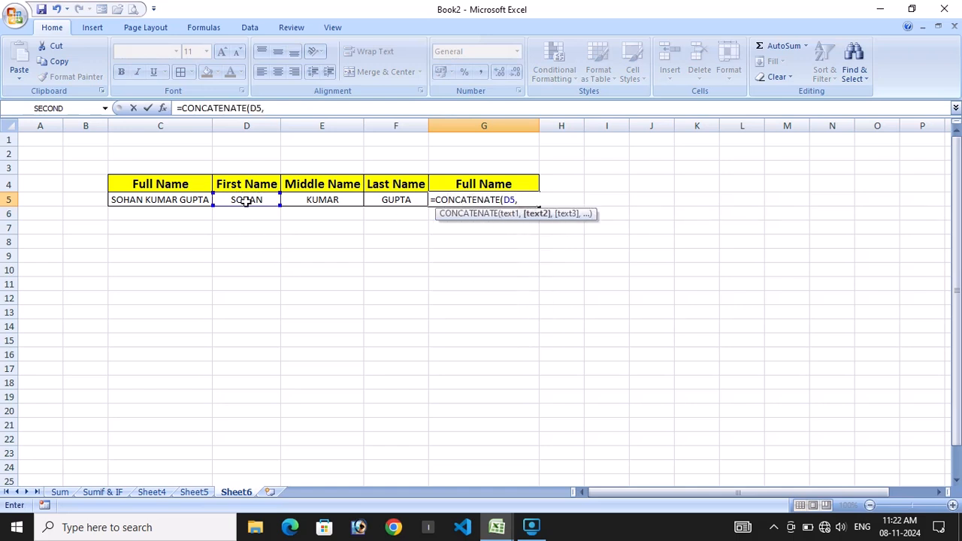
type("\" \"")
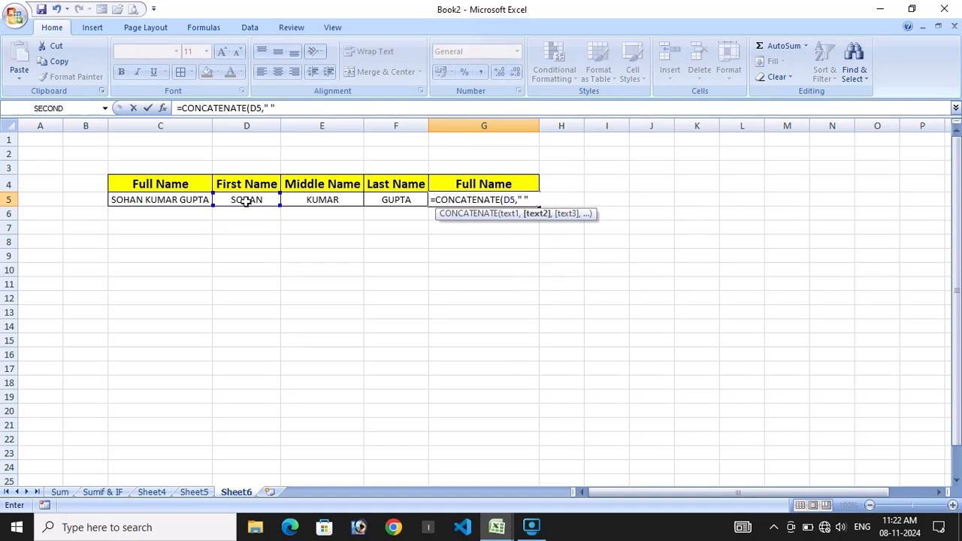
type(",")
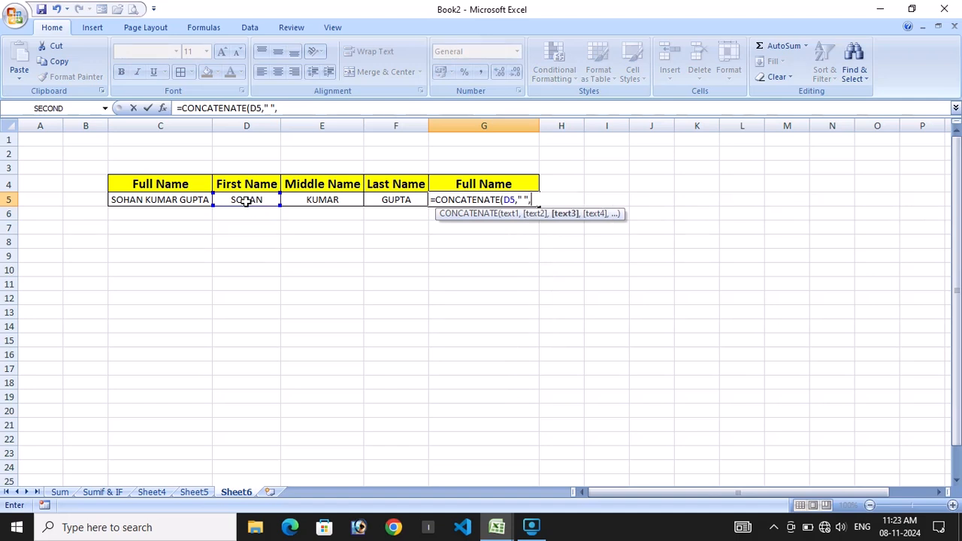
left_click(303, 197)
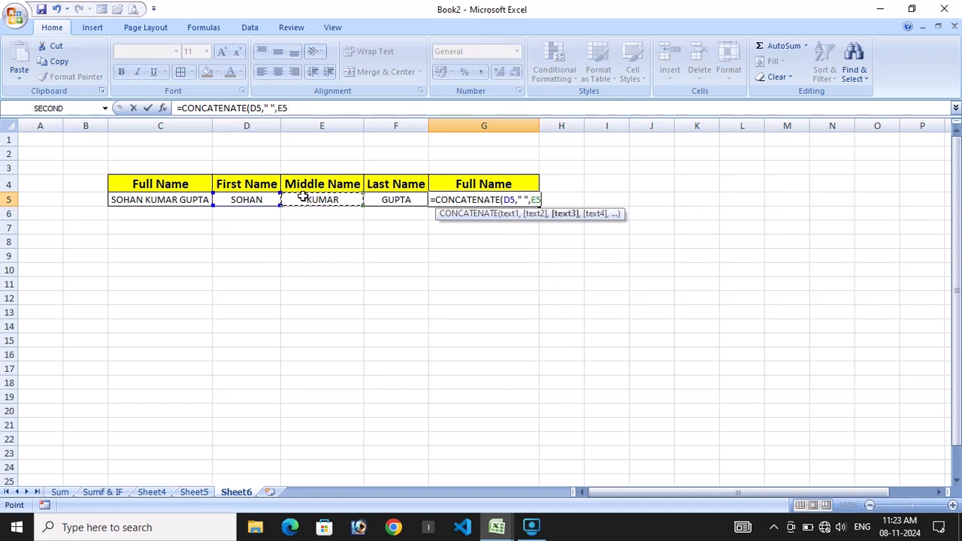
type(",")
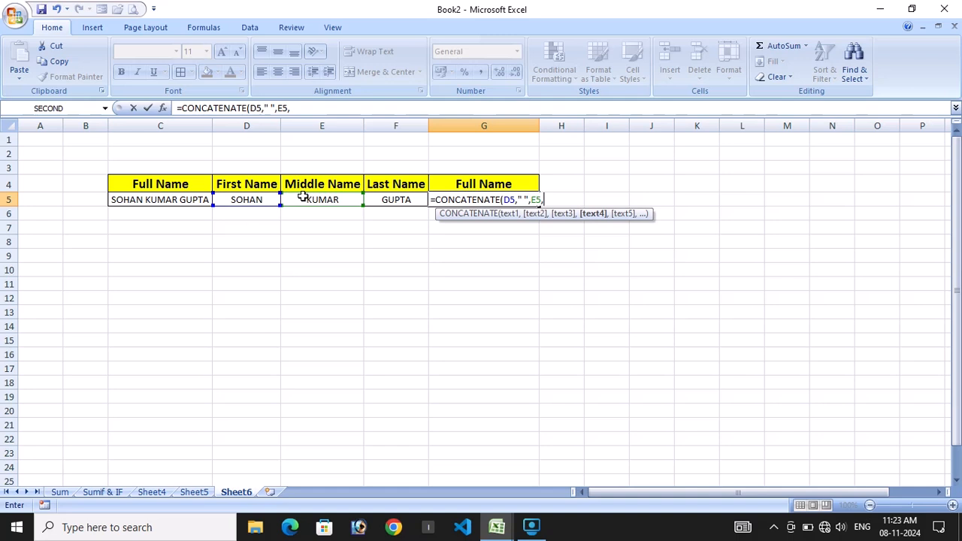
type("\" \",")
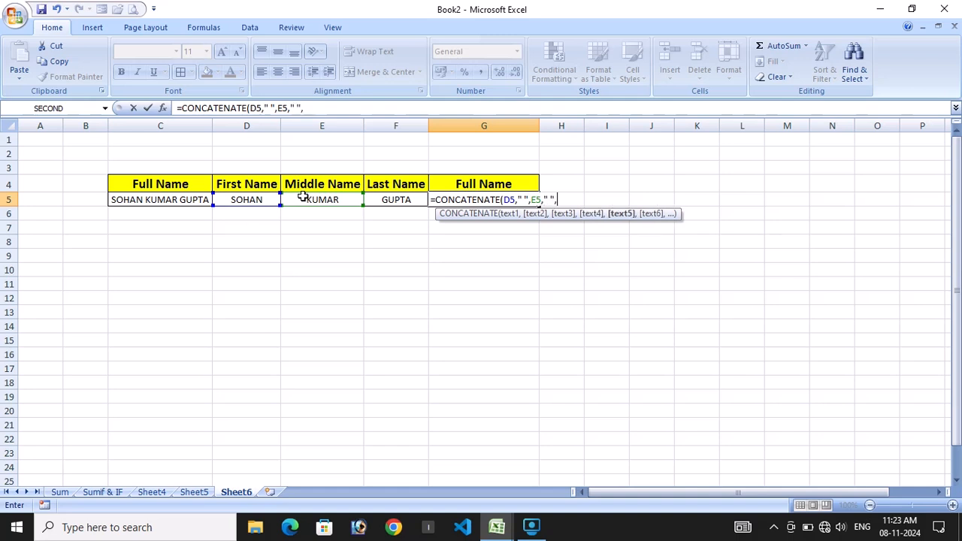
left_click(379, 202)
type(")")
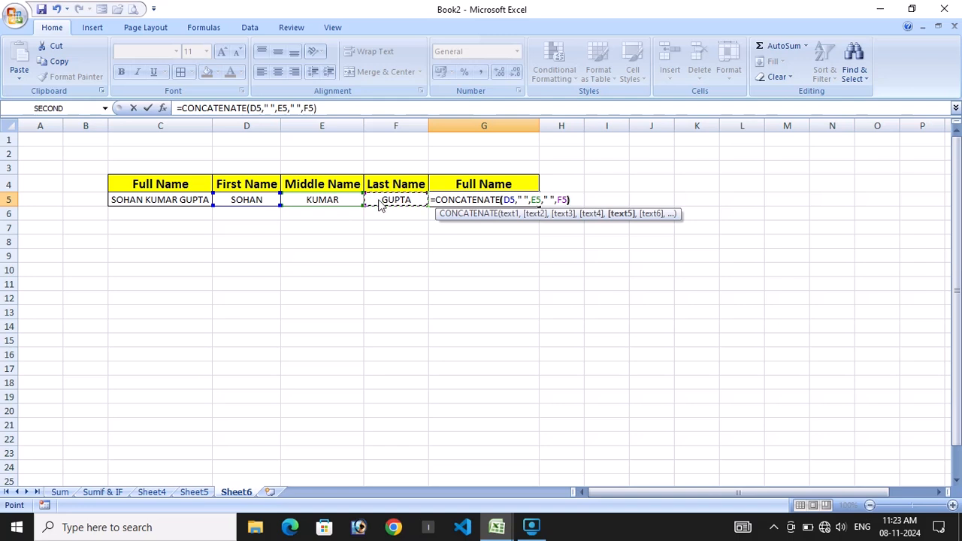
key("Return")
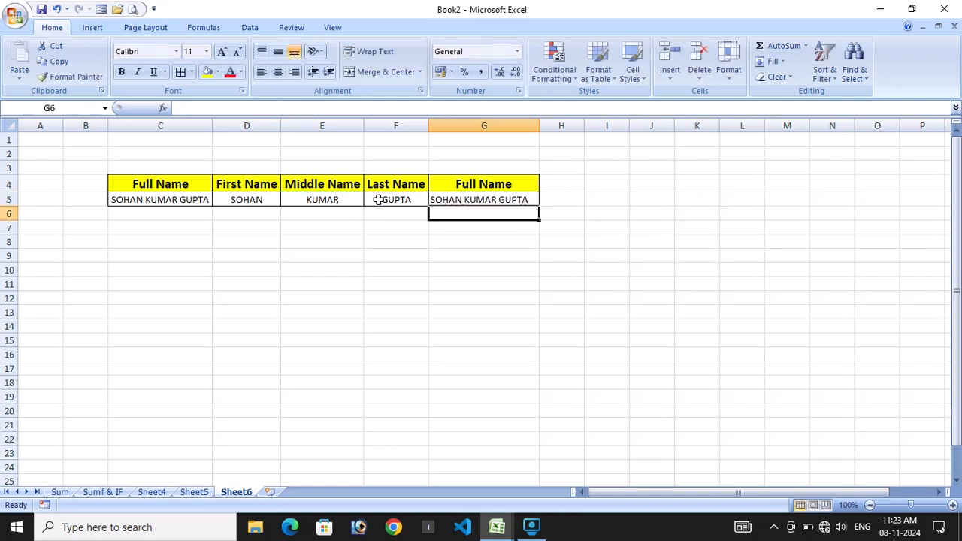
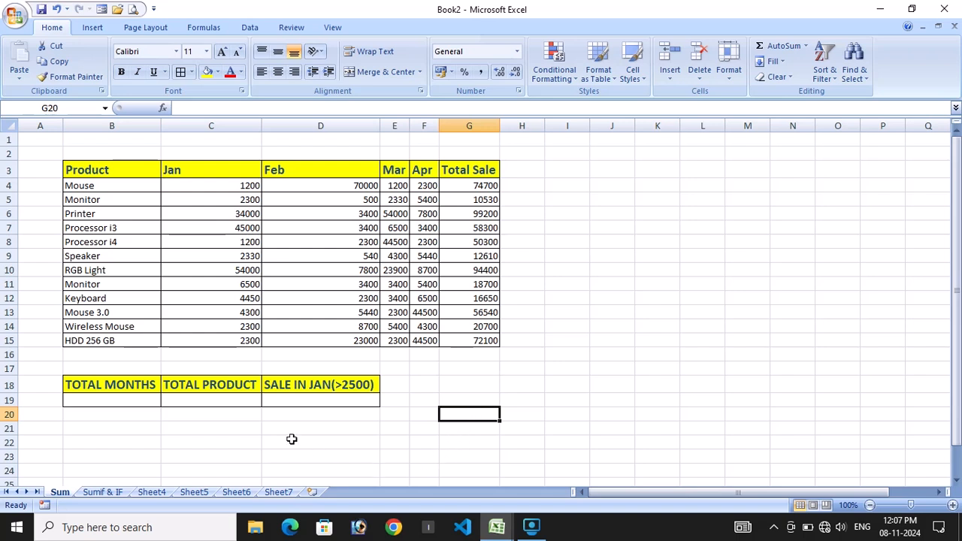
Enter =COUNT(C4:F4) in B19 under TOTAL MONTHS to count the month values in the Mouse row
left_click(118, 400)
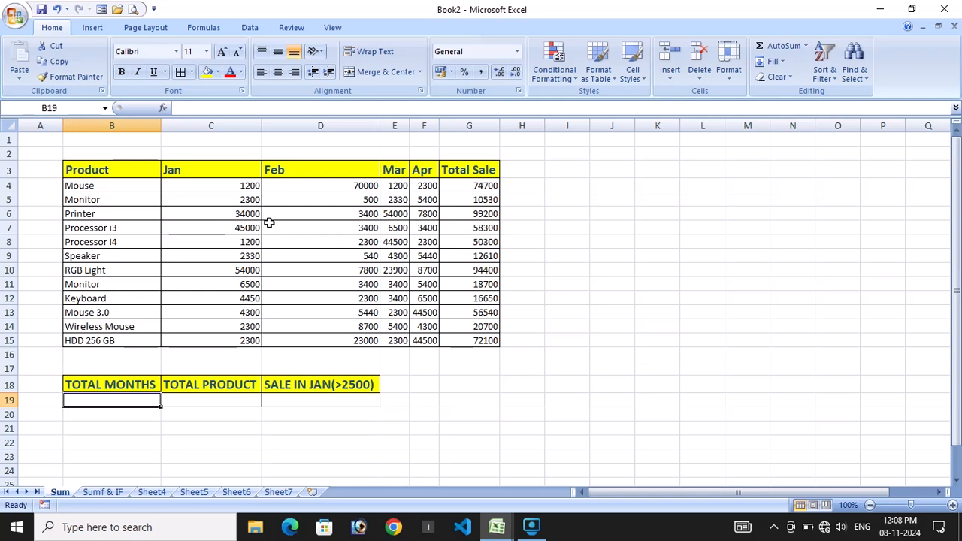
type("=COUNT")
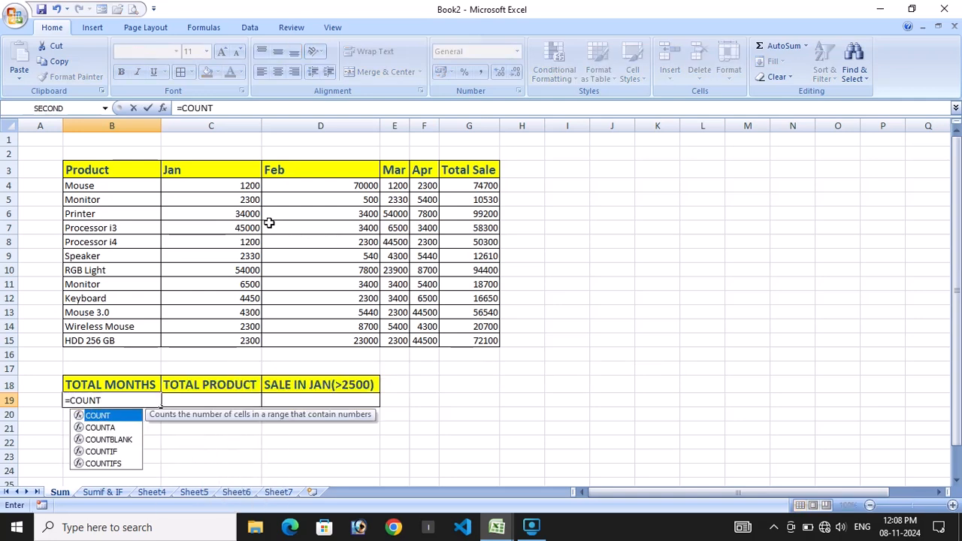
type("(")
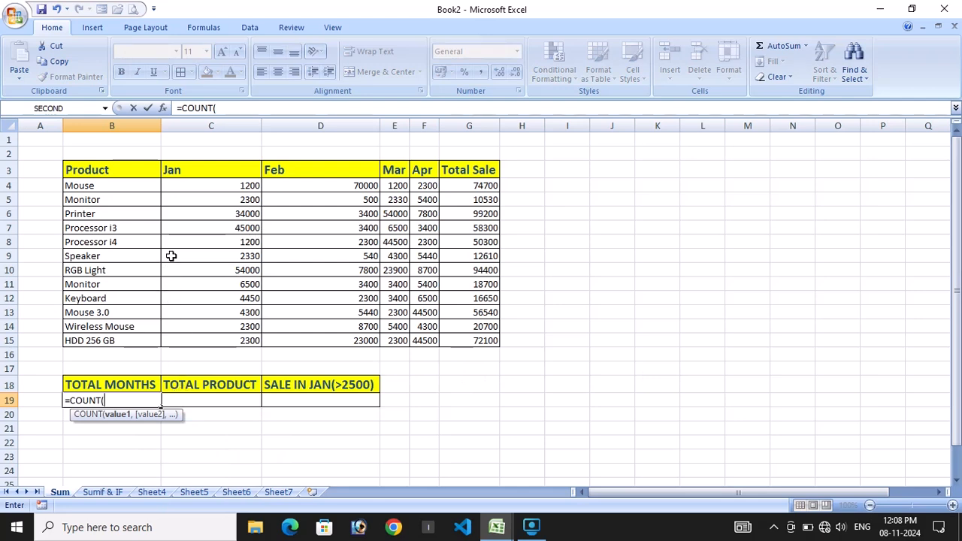
left_click_drag(187, 188, 415, 187)
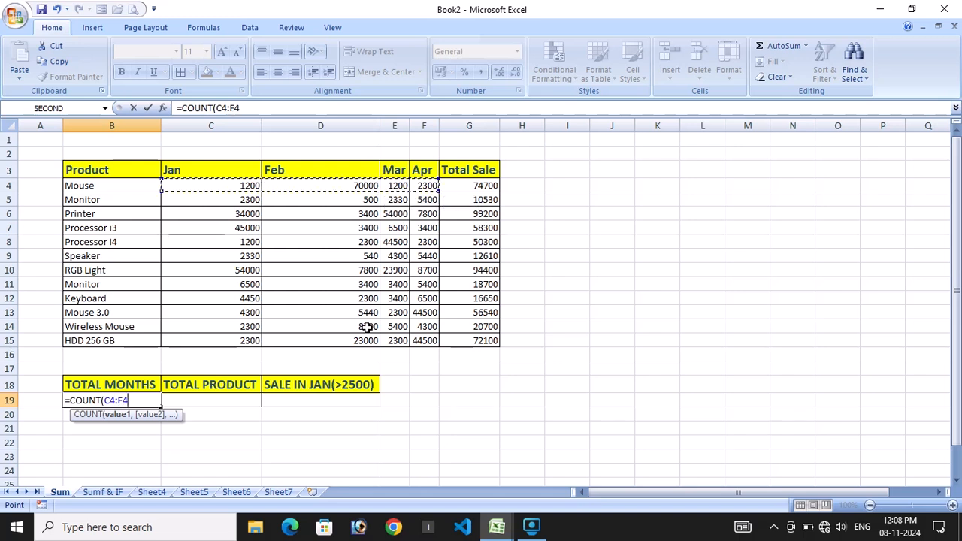
type(")")
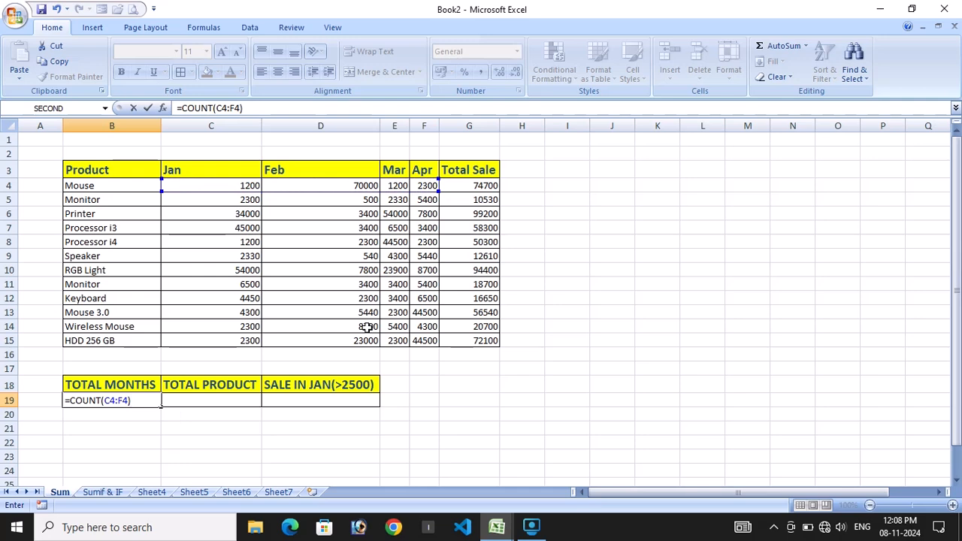
key("Return")
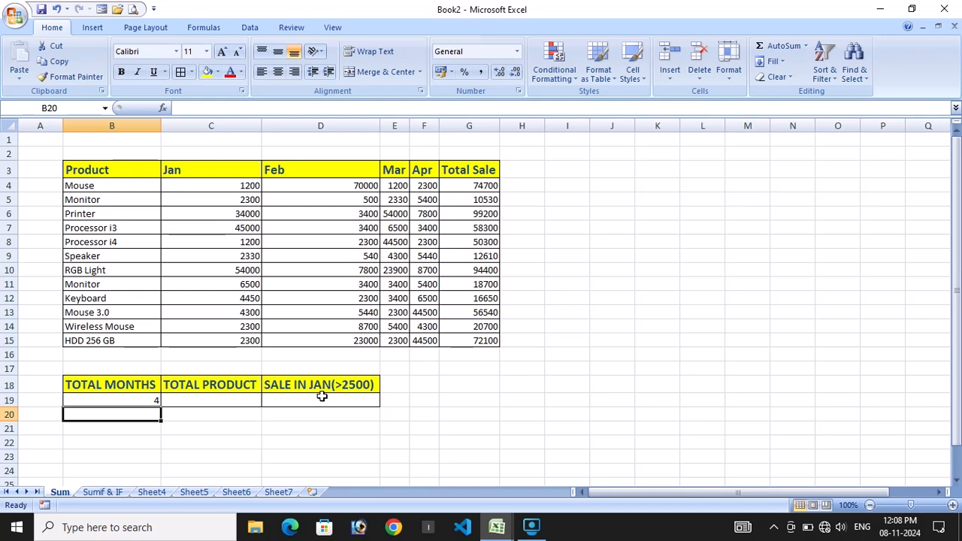
Enter =COUNT(C5:F5) in B20 to count the month values in the Monitor row
type("=C")
type("O")
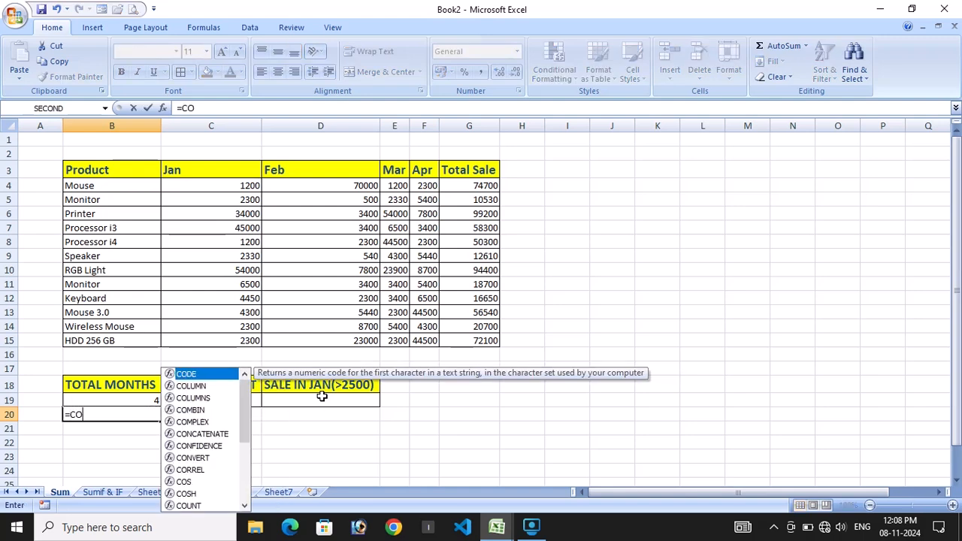
type("UNT(")
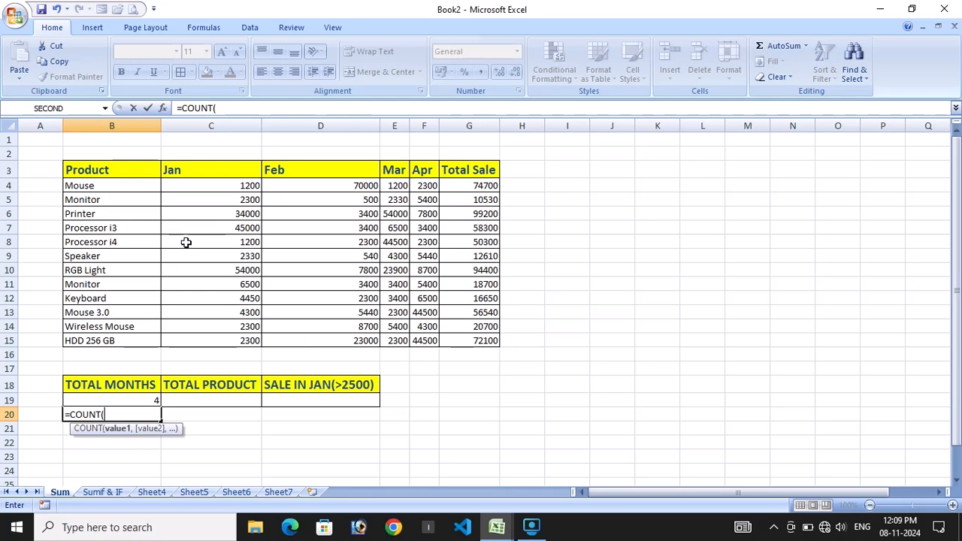
left_click_drag(165, 194, 425, 201)
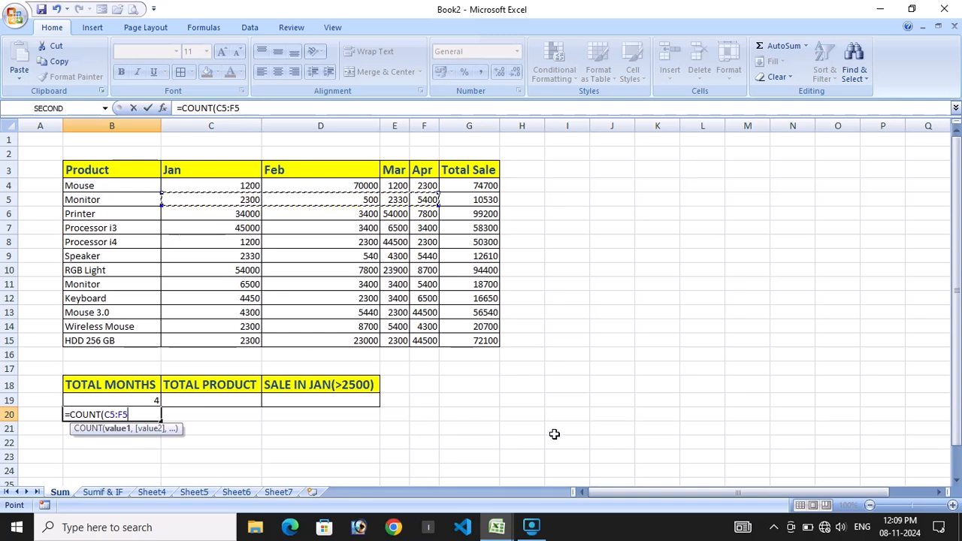
type(")")
key("Return")
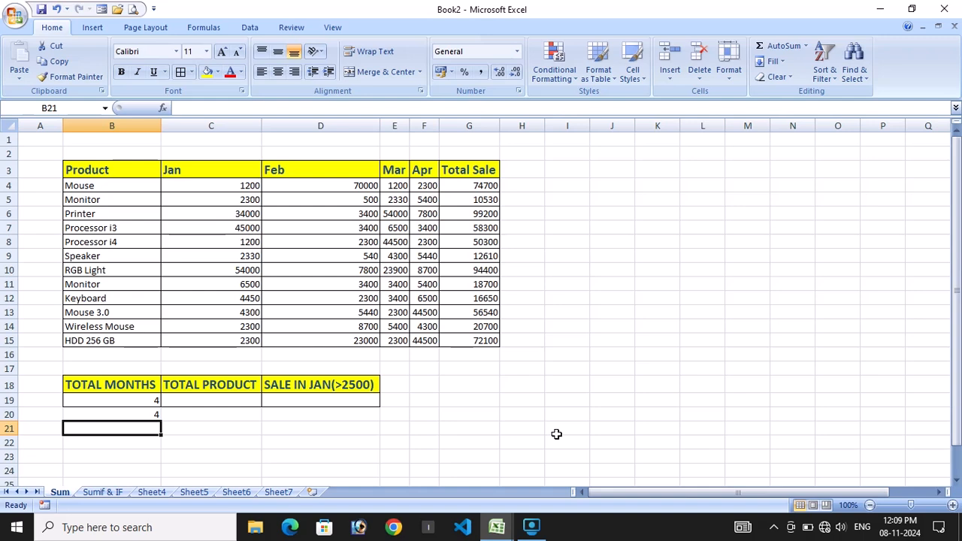
Enter =COUNTA(B4:B15) in C19 under TOTAL PRODUCT to count the product names
left_click(236, 400)
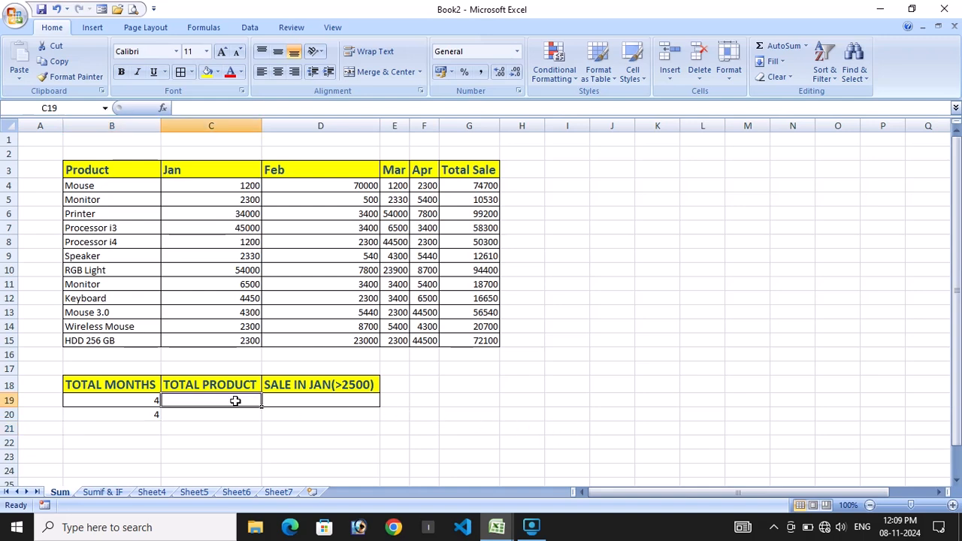
type("=")
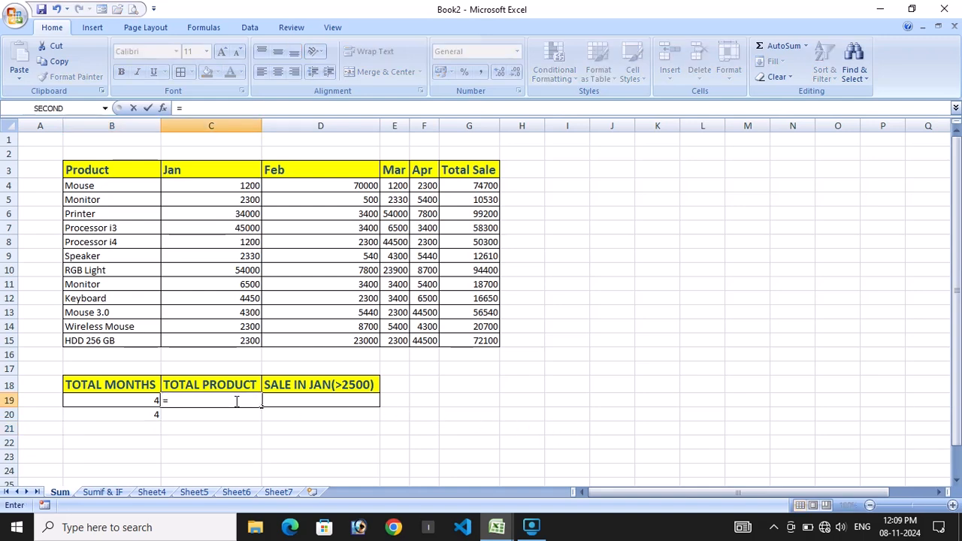
type("COU")
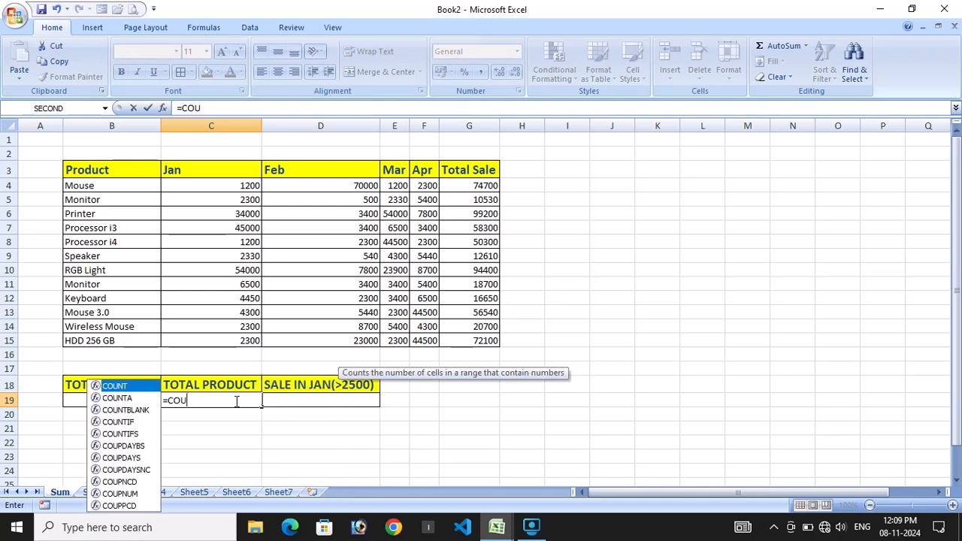
type("NTA(")
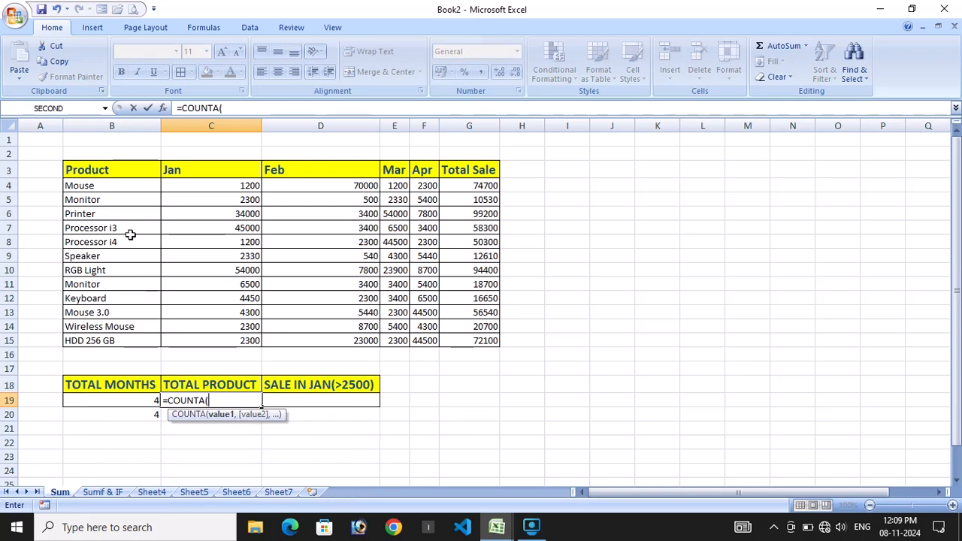
left_click_drag(118, 188, 155, 350)
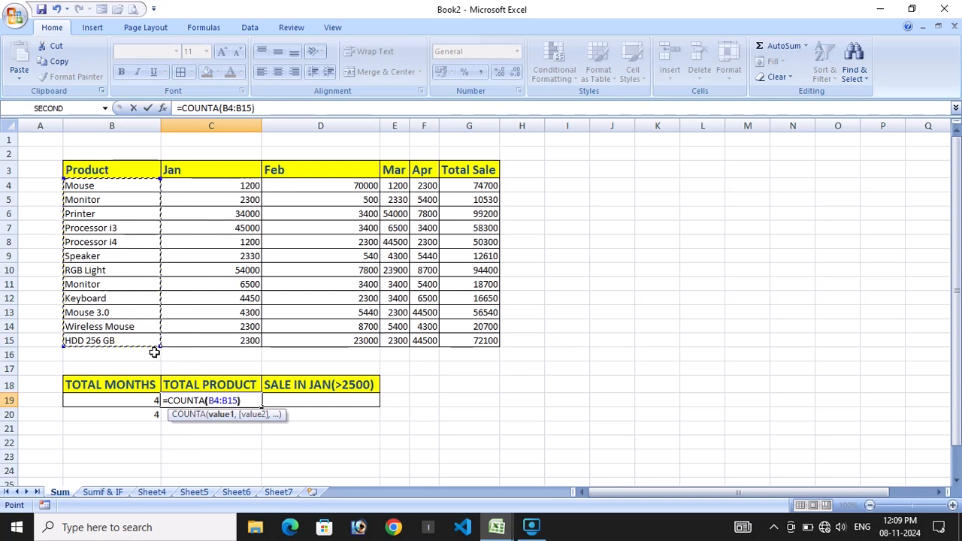
type(")")
key("Return")
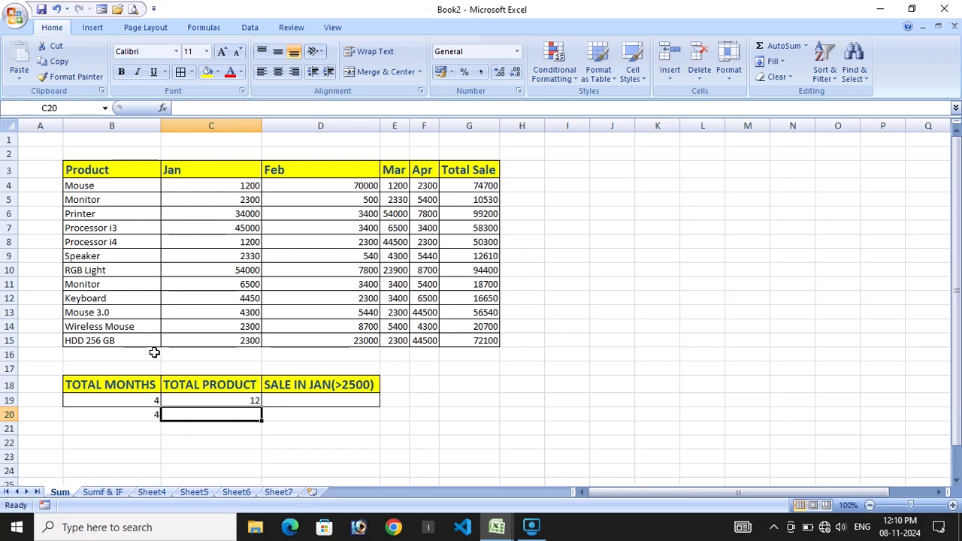
Repeat the product count in C20 with the formula =COUNTA(B4:B15)
type("=")
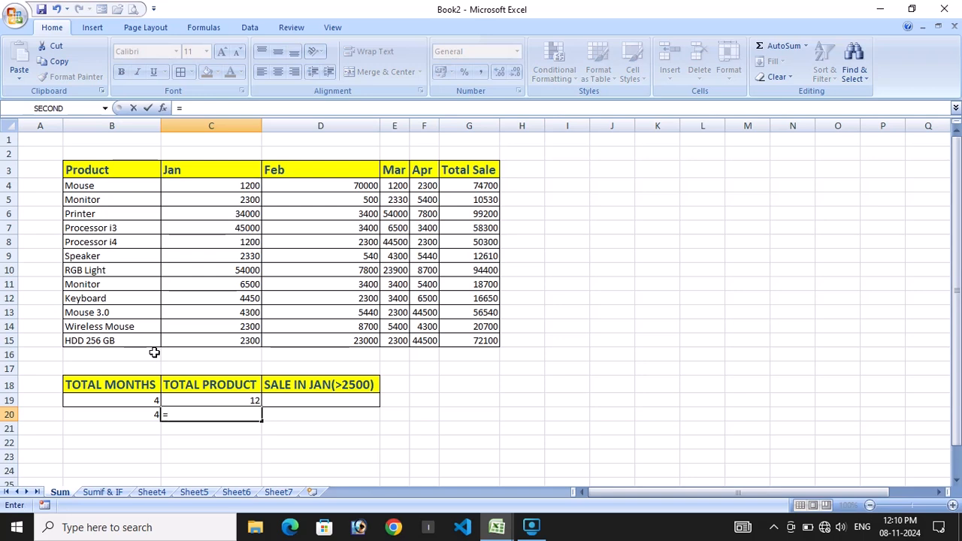
type("COUNT")
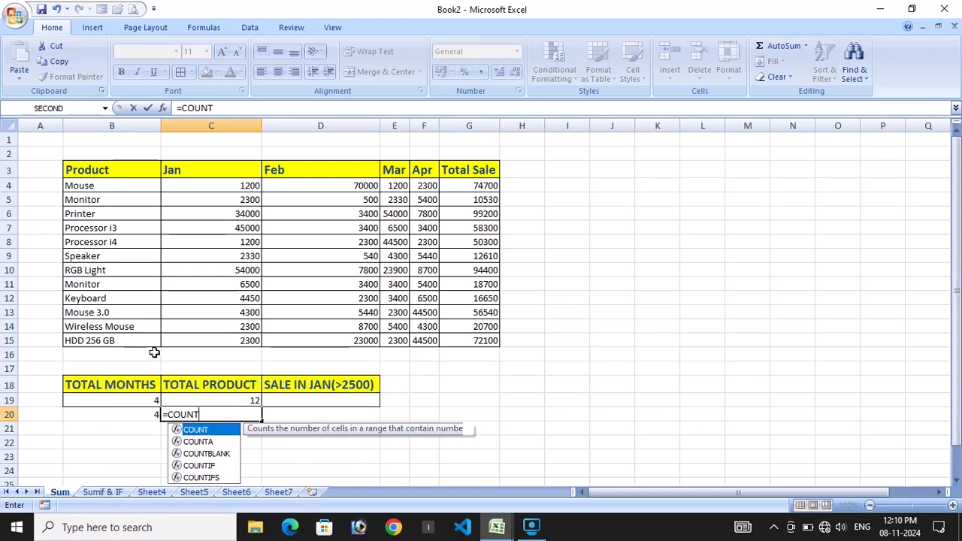
type("A(")
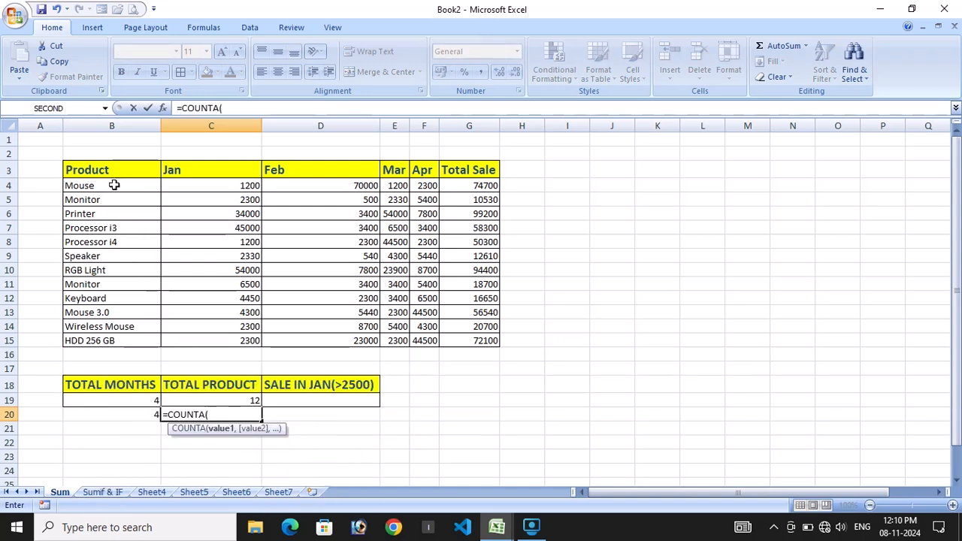
left_click_drag(113, 185, 119, 338)
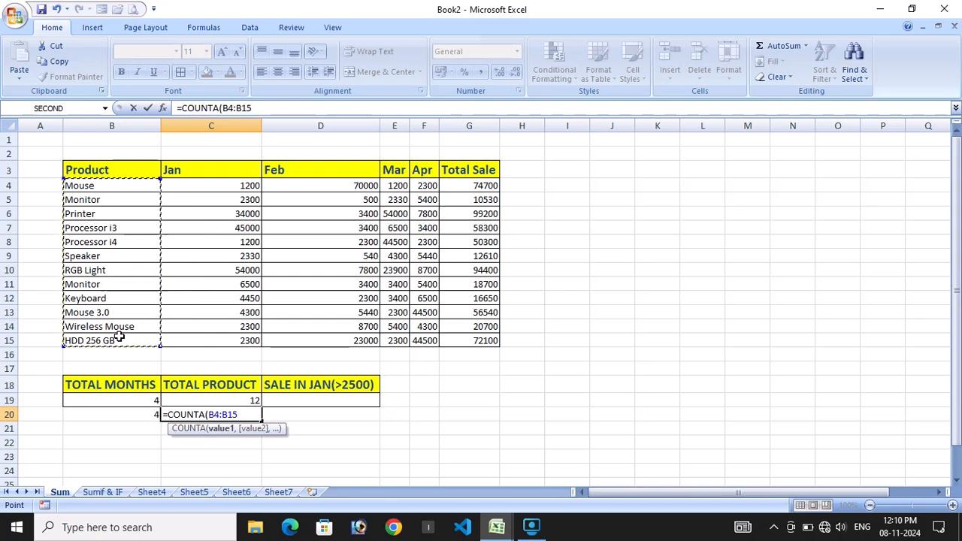
type(")")
key("Return")
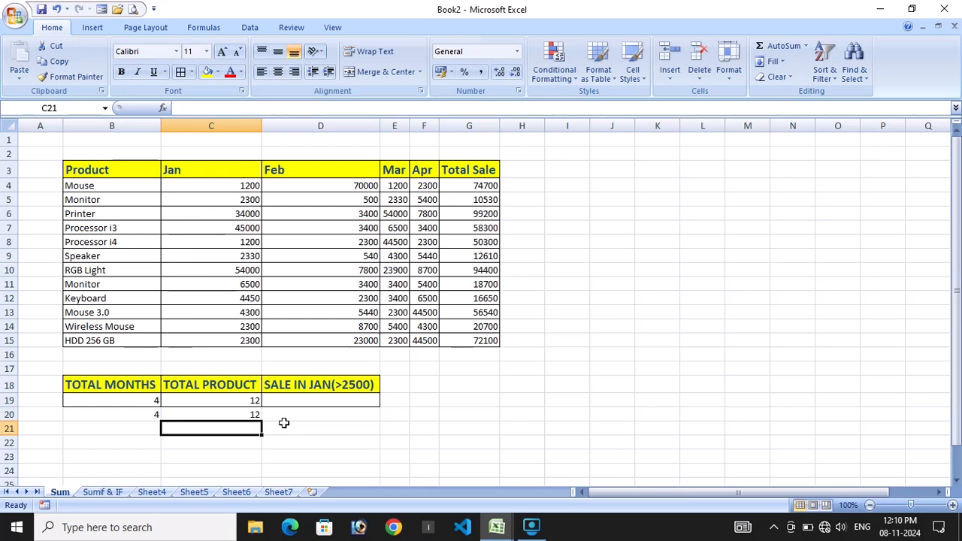
Enter =COUNTIF(C4:C15,">2500") in D19 under SALE IN JAN(>2500) and check the matching values in the Jan column
left_click(303, 403)
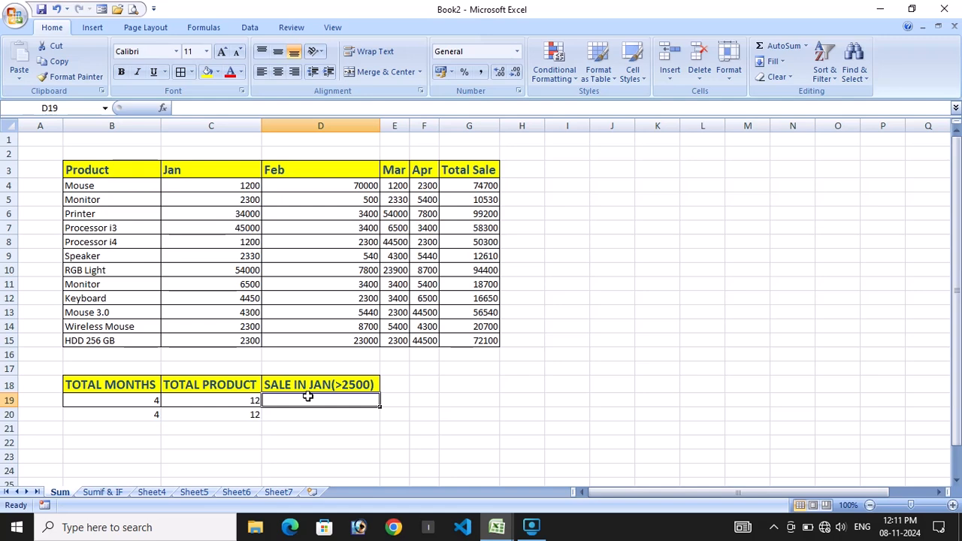
type("=C")
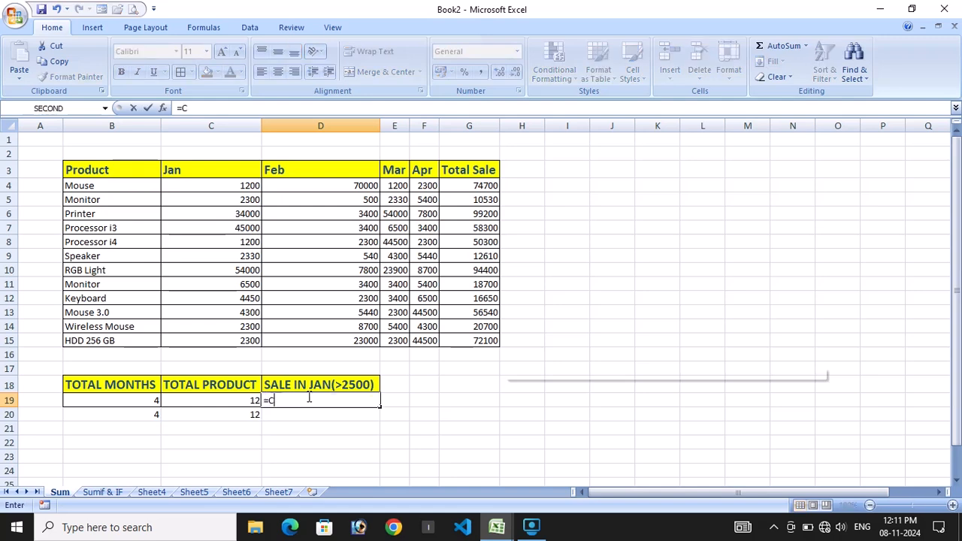
type("OUNTIF(")
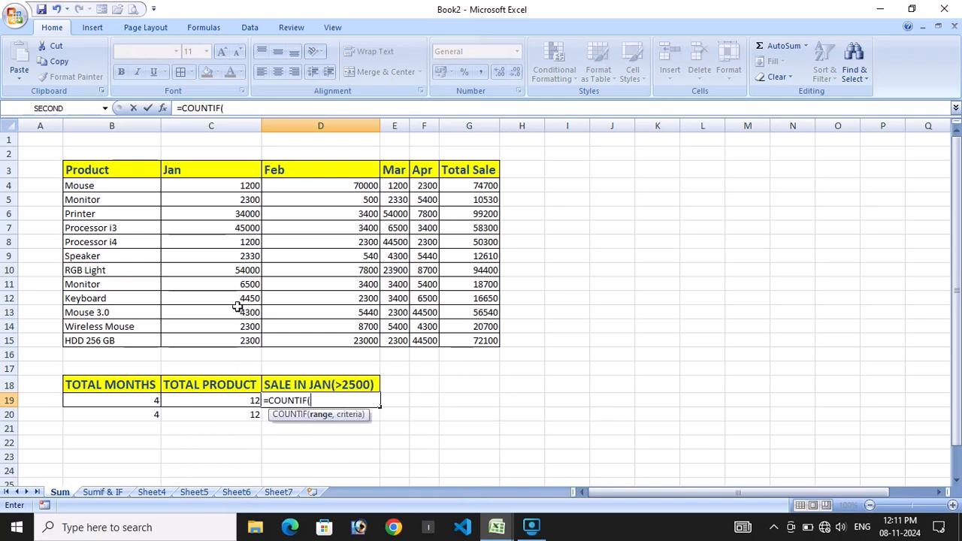
left_click_drag(223, 187, 225, 339)
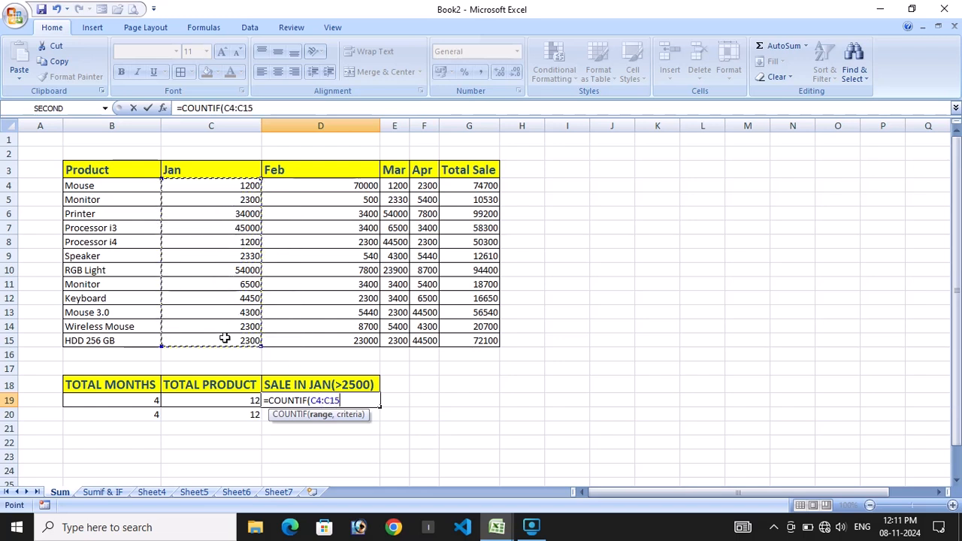
type(",")
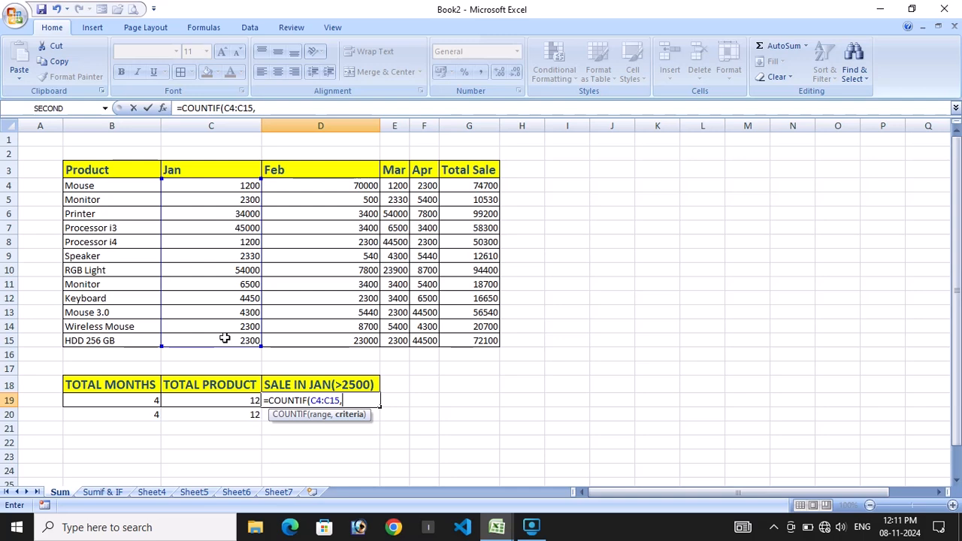
type("\">2500\")")
key("Return")
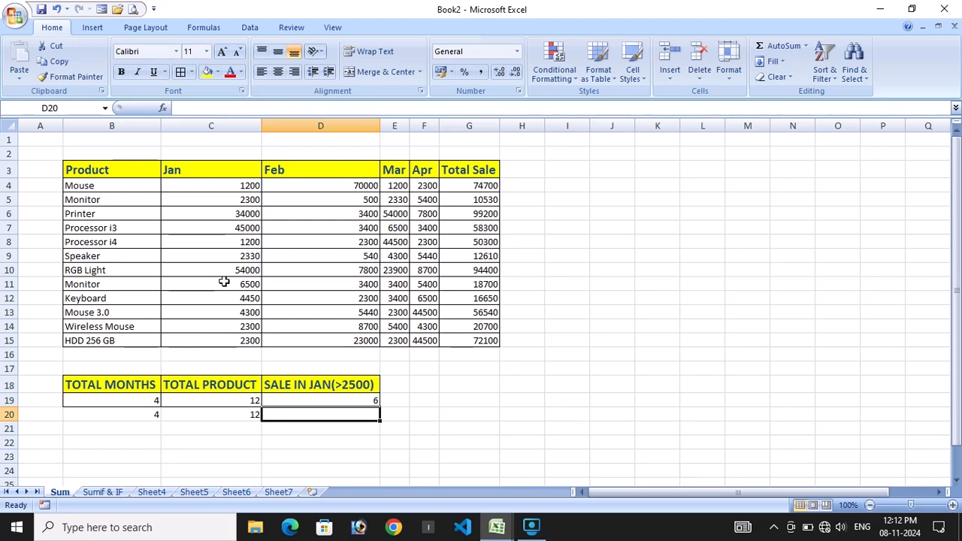
left_click(226, 215)
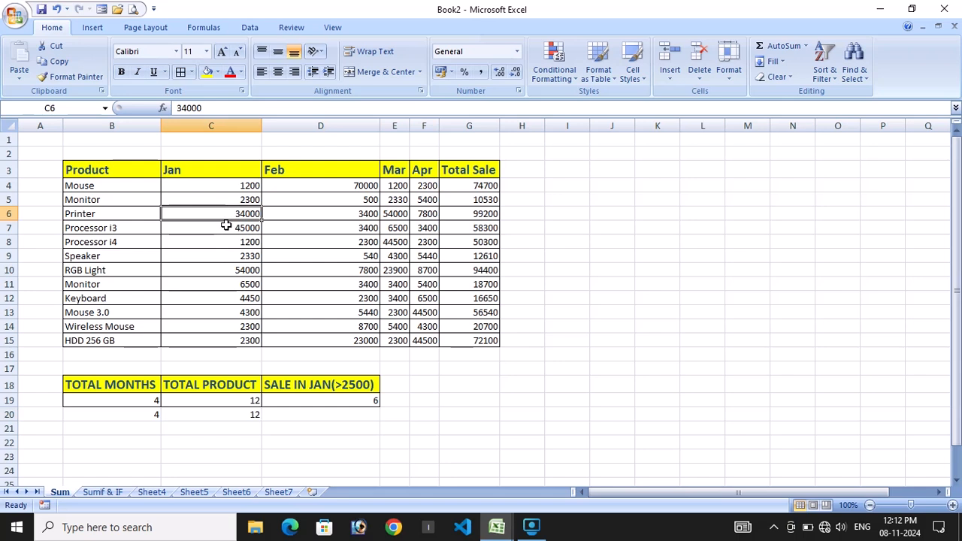
left_click(227, 227)
left_click(212, 271)
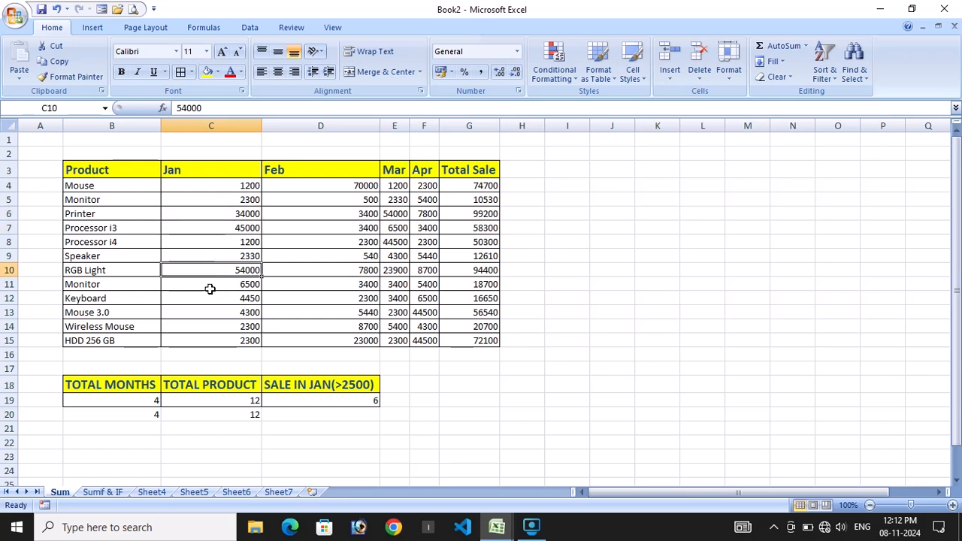
left_click(213, 298)
left_click(214, 315)
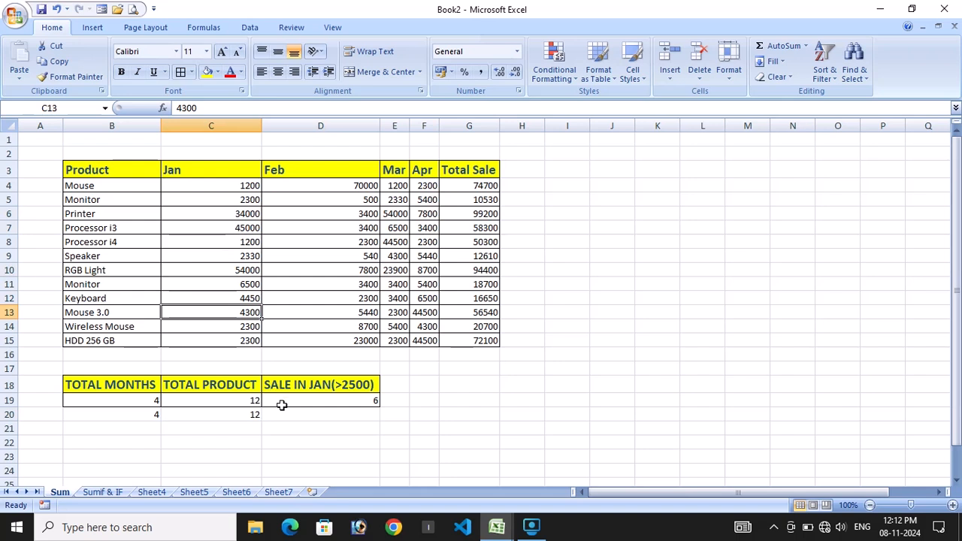
Replace the formula in D19 with =COUNTIF(C4:C15,"<2500") to count the January sales below 2500
left_click(284, 400)
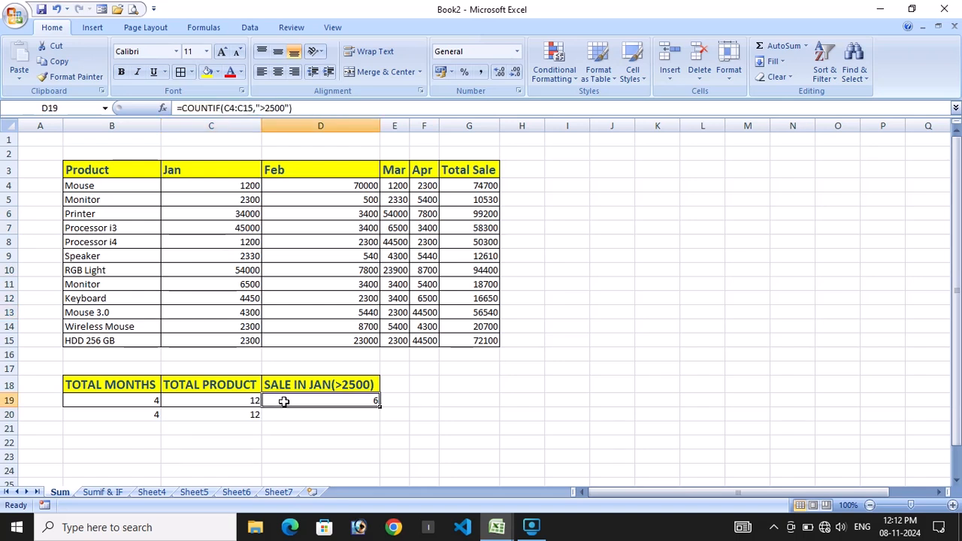
type("=")
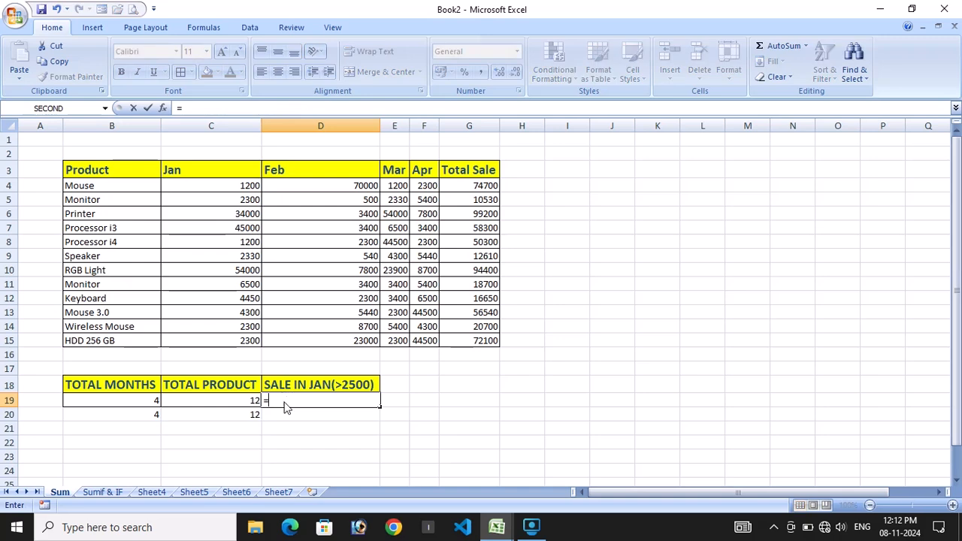
type("COUNT")
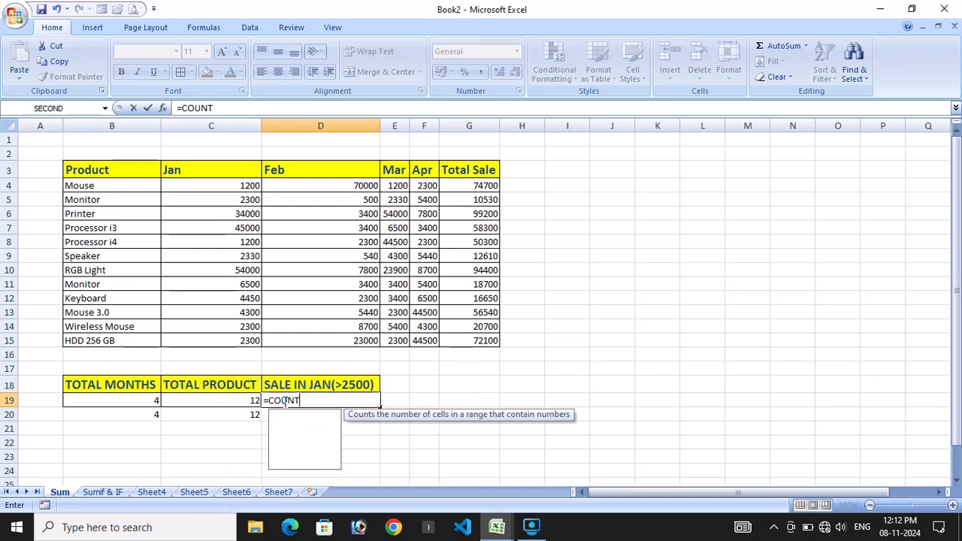
type("IF(")
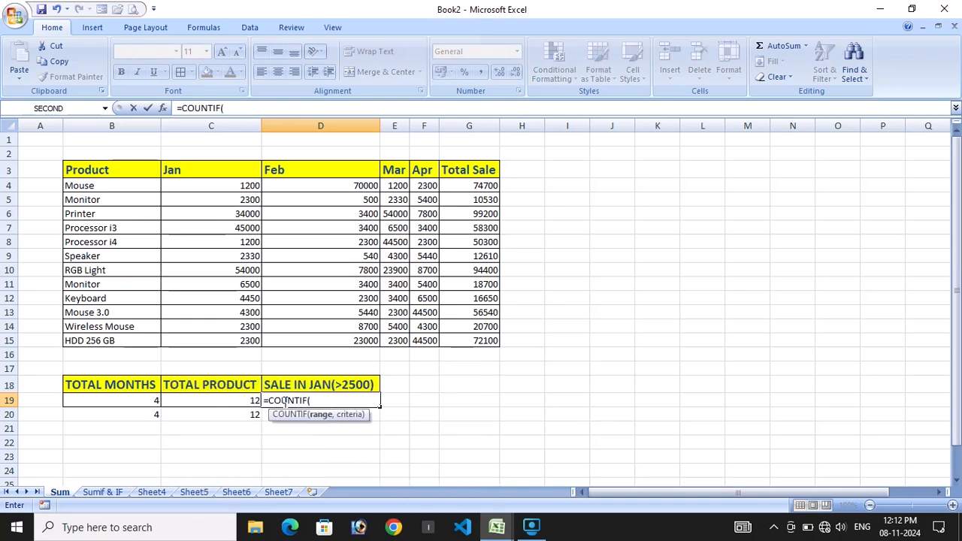
left_click_drag(230, 188, 230, 340)
type(",")
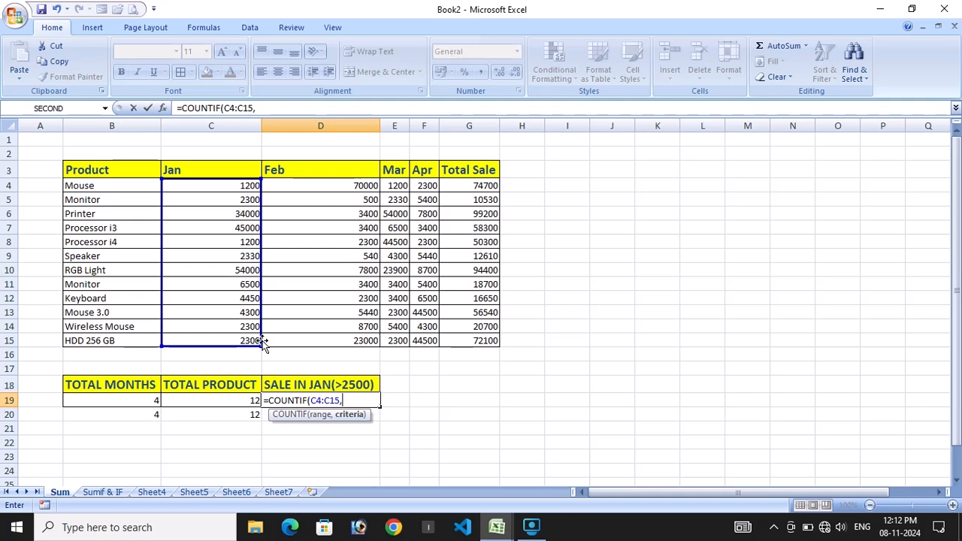
type("\"<2500\")")
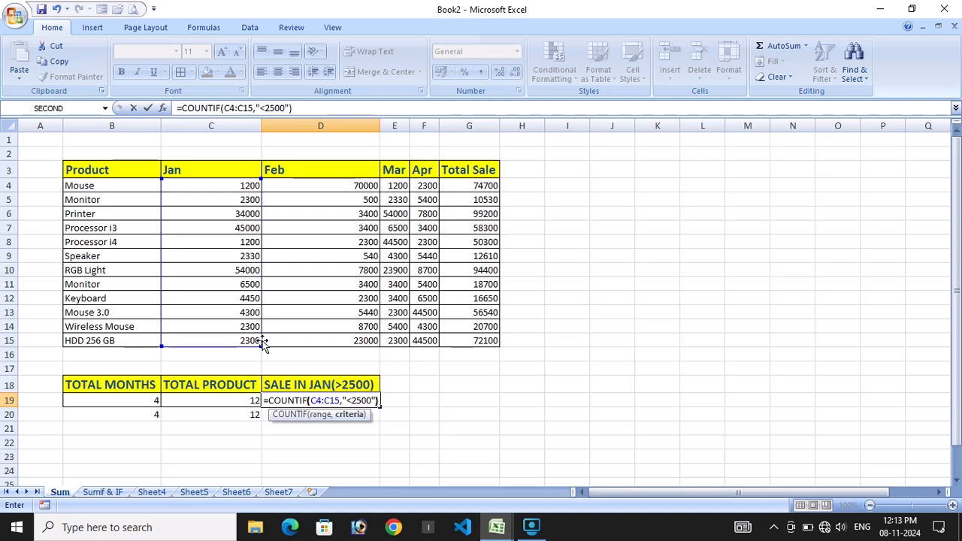
key("Return")
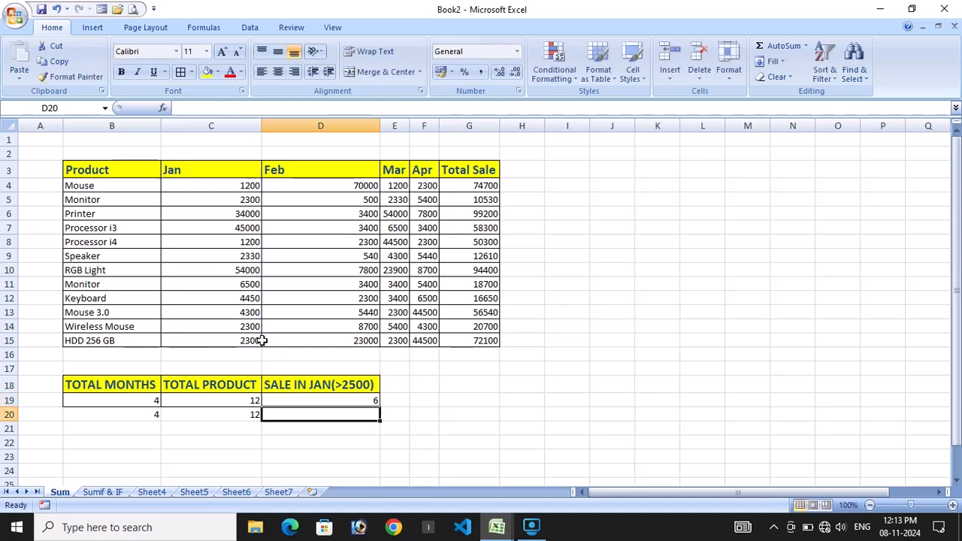
left_click(335, 402)
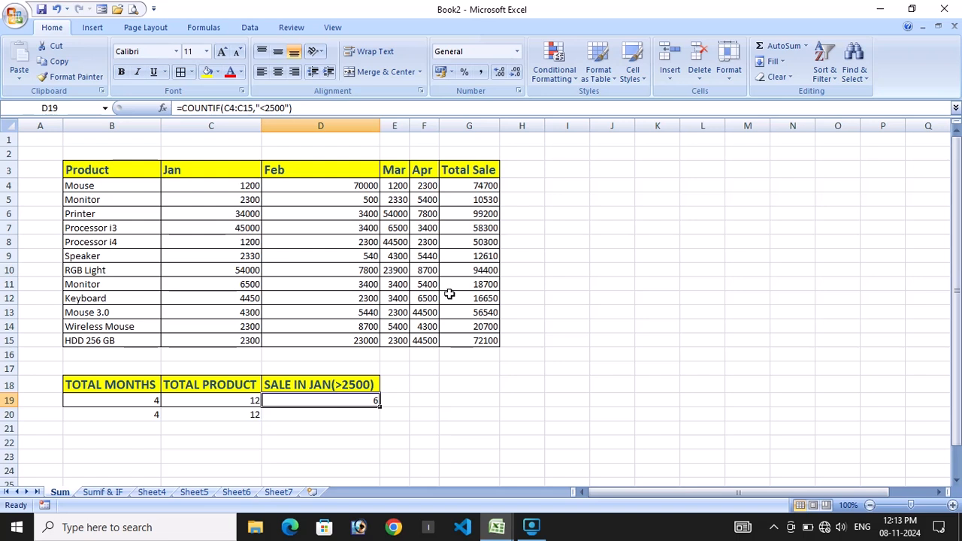
Enter =COUNTIF(G4:G15,"<50000") in G18 to count the Total Sale values below 50000
left_click(492, 388)
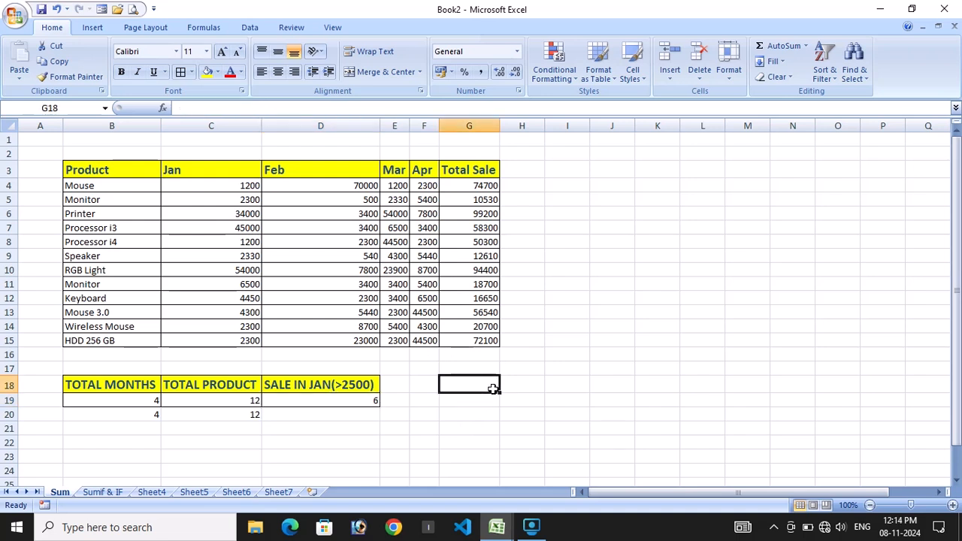
type("=COUN")
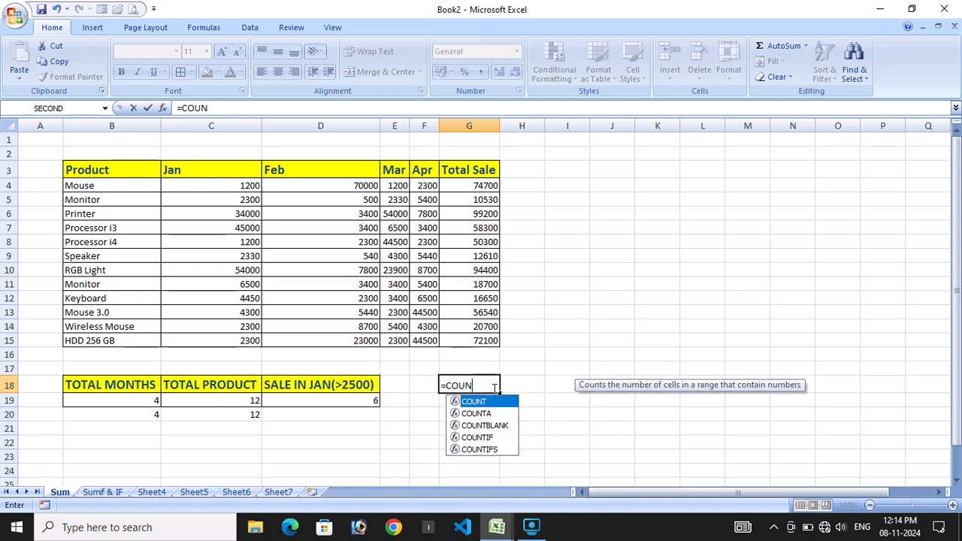
key("Down")
key("Down")
key("Down")
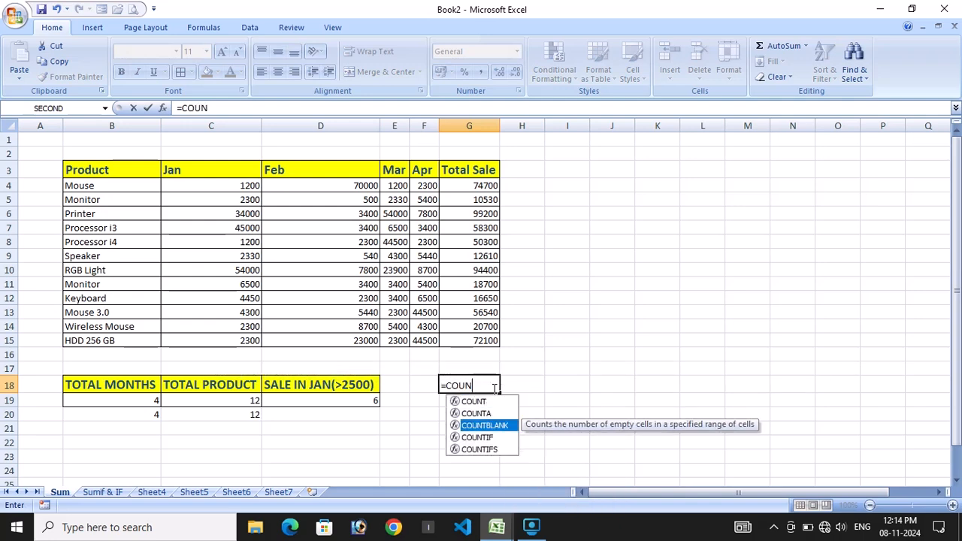
key("Tab")
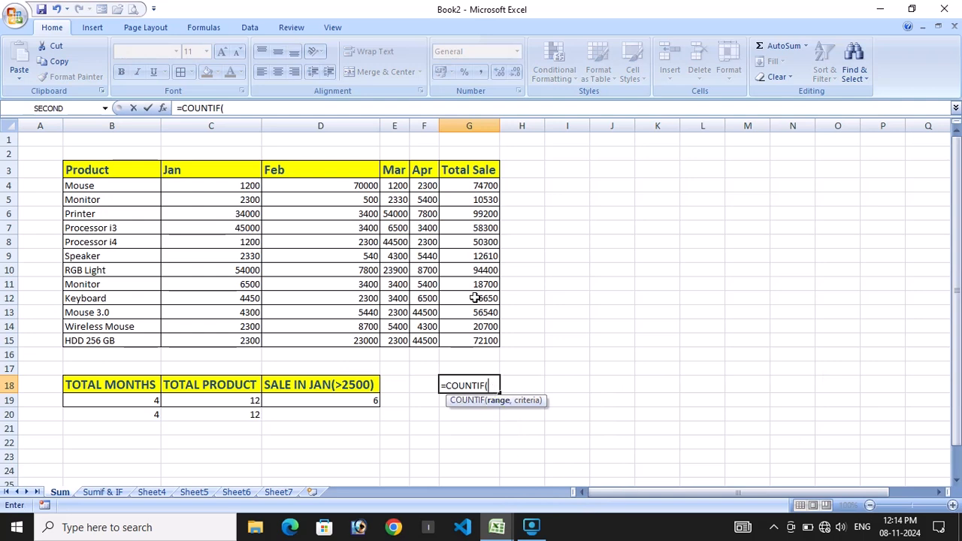
left_click_drag(457, 187, 484, 338)
type(",")
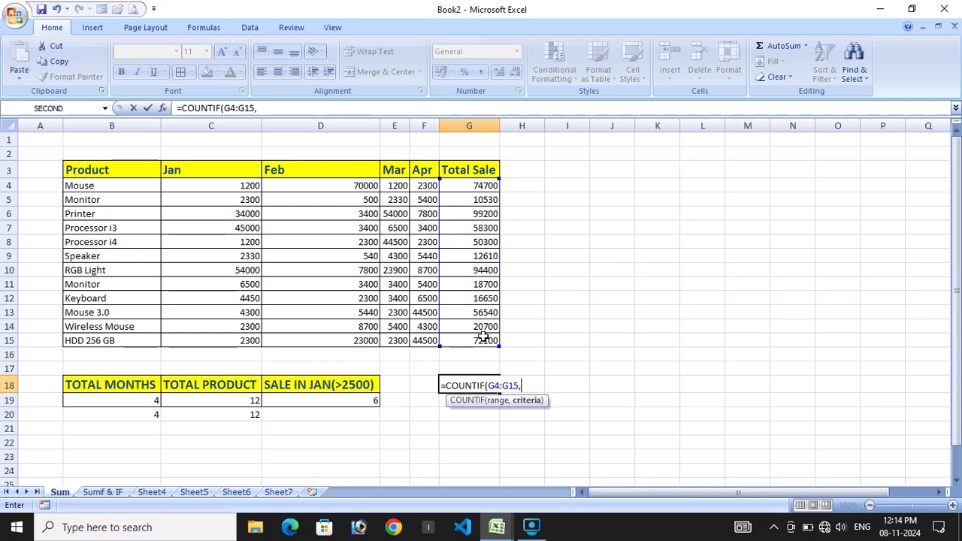
type("\"<50000\")")
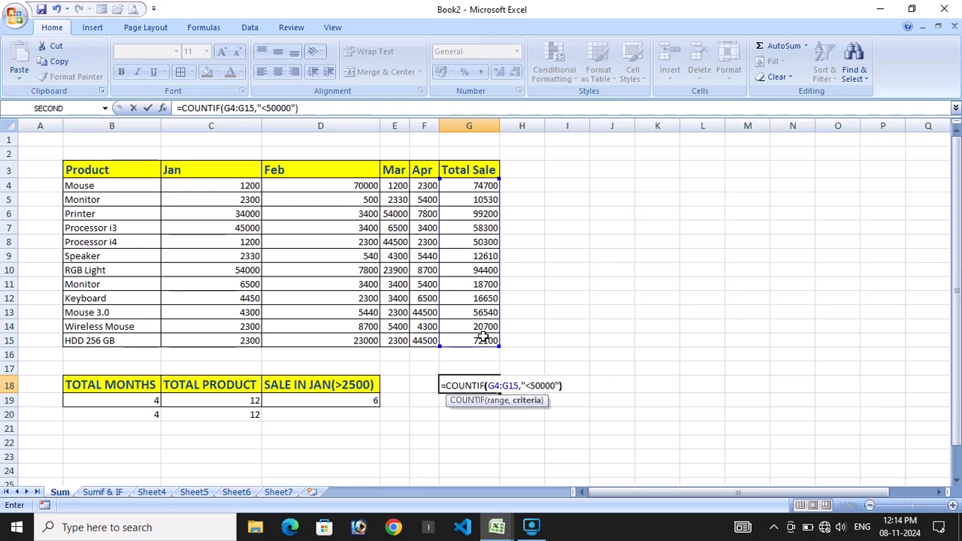
key("Return")
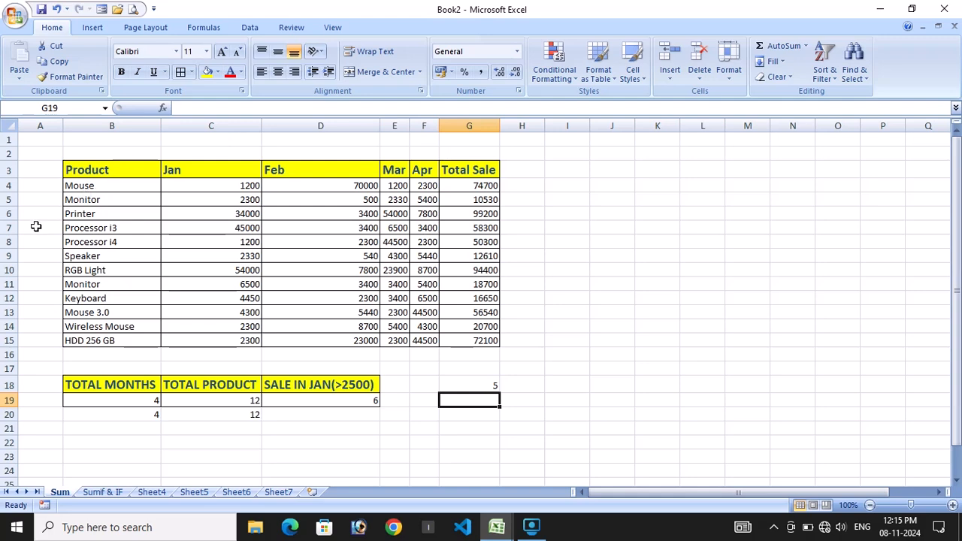
Insert a blank row above Processor i4 and delete the Keyboard row from the product table
left_click(6, 242)
right_click(6, 242)
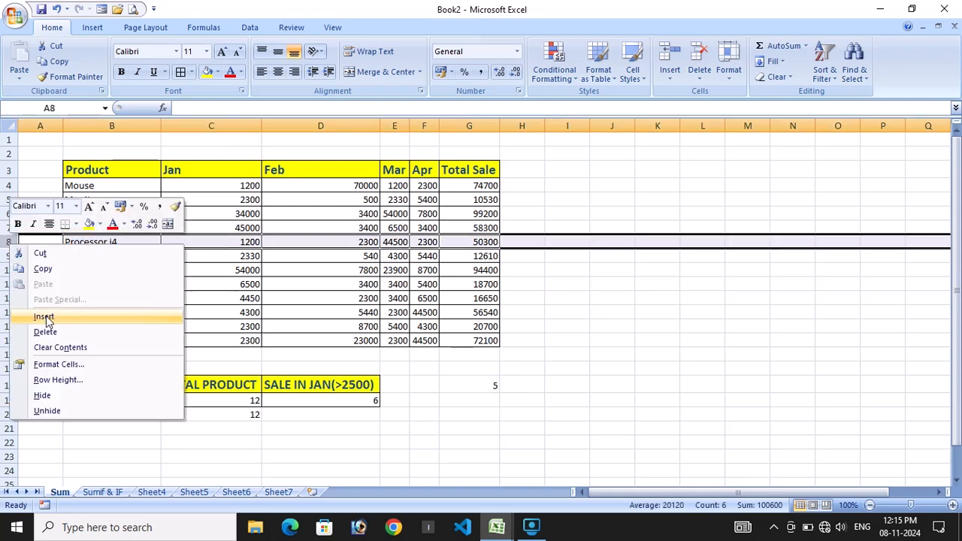
left_click(30, 312)
left_click(6, 312)
right_click(6, 312)
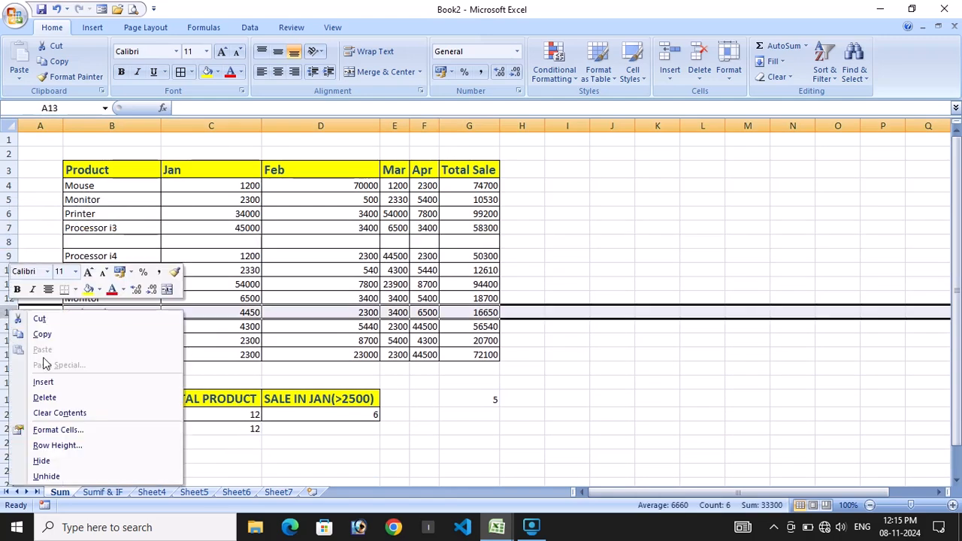
left_click(47, 397)
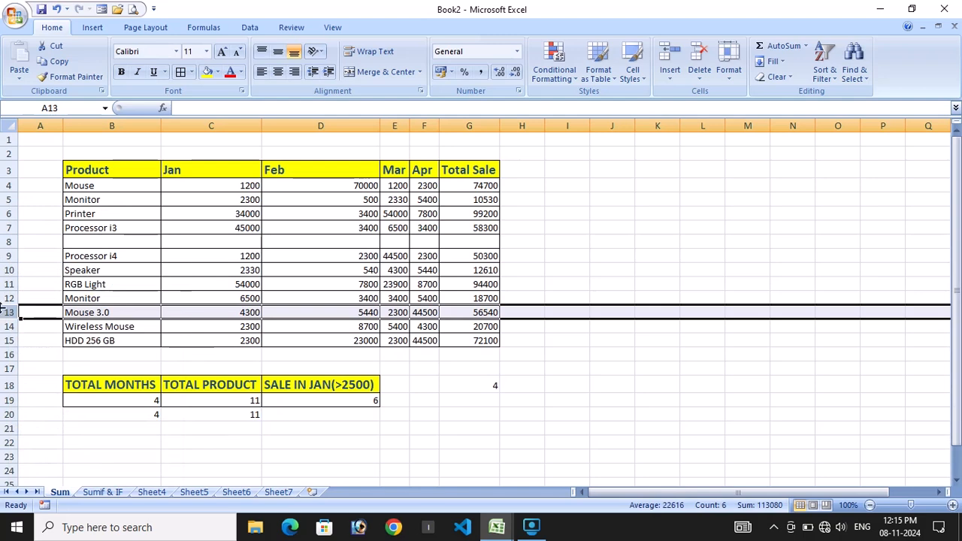
Insert a blank row above each of the two Monitor rows in the product table
left_click(5, 299)
right_click(4, 300)
left_click(34, 372)
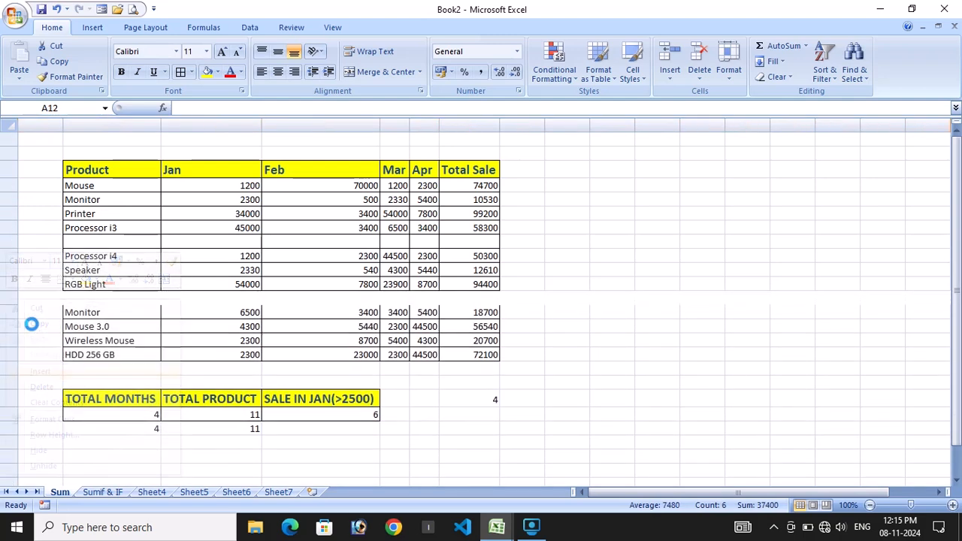
left_click(6, 199)
right_click(6, 199)
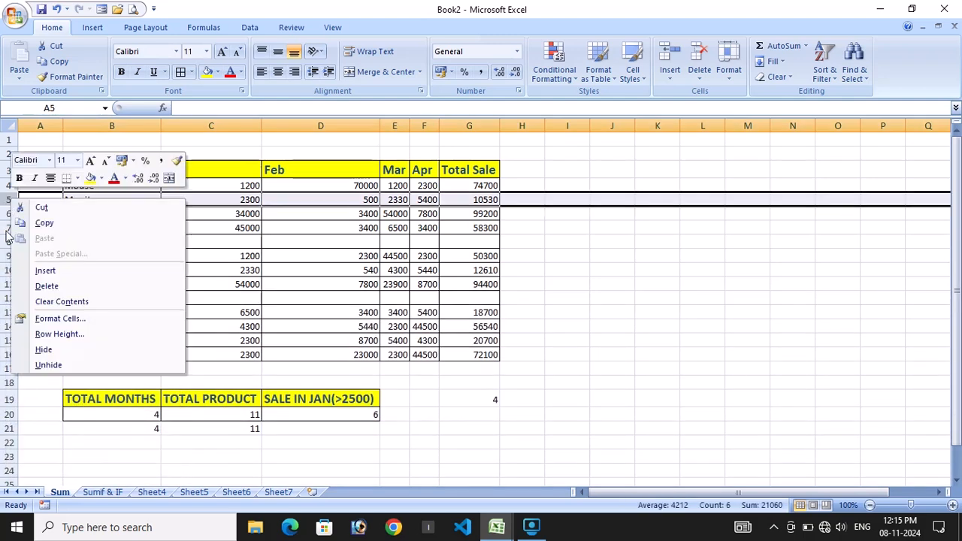
left_click(34, 270)
Enter =COUNTBLANK(B4:G17) in K13 to count the empty cells in the product table
left_click(539, 307)
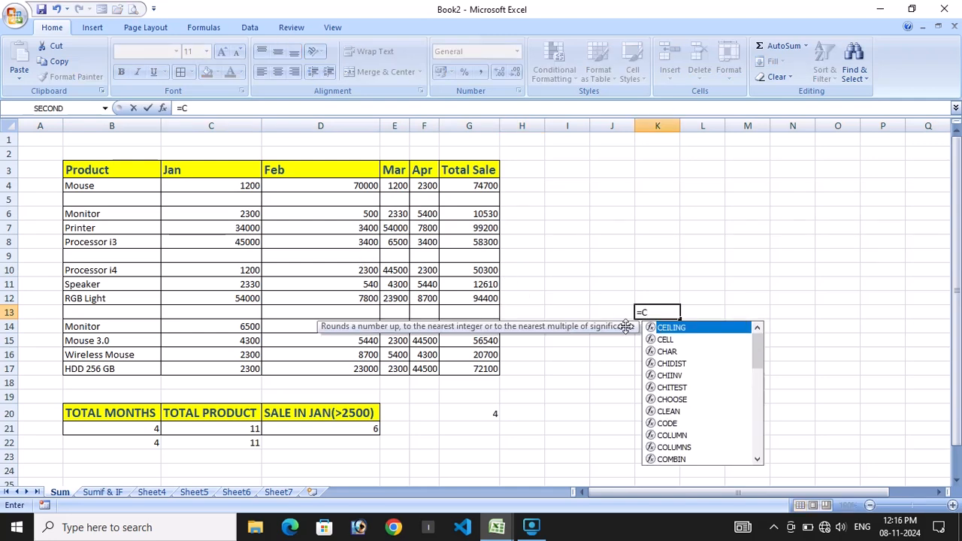
type("OUNT")
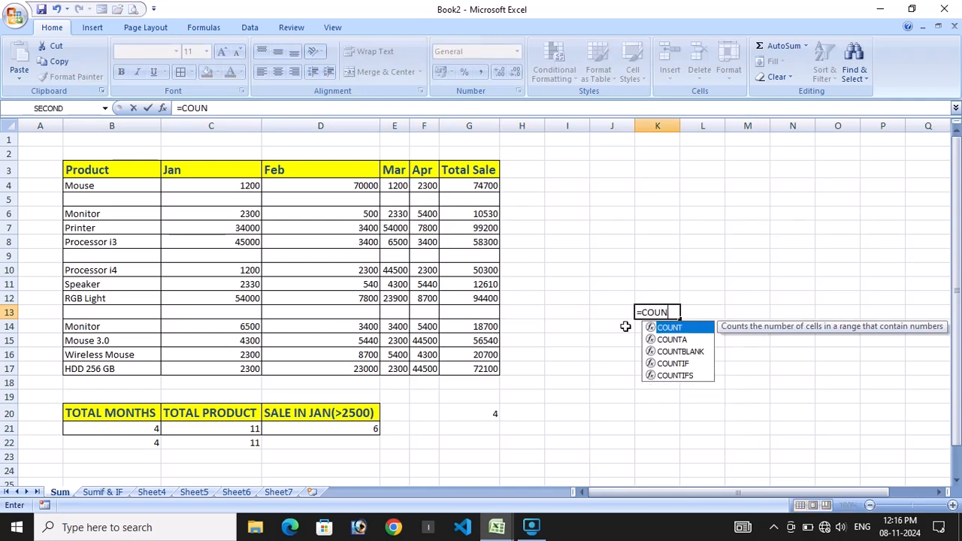
key("Down")
key("Down")
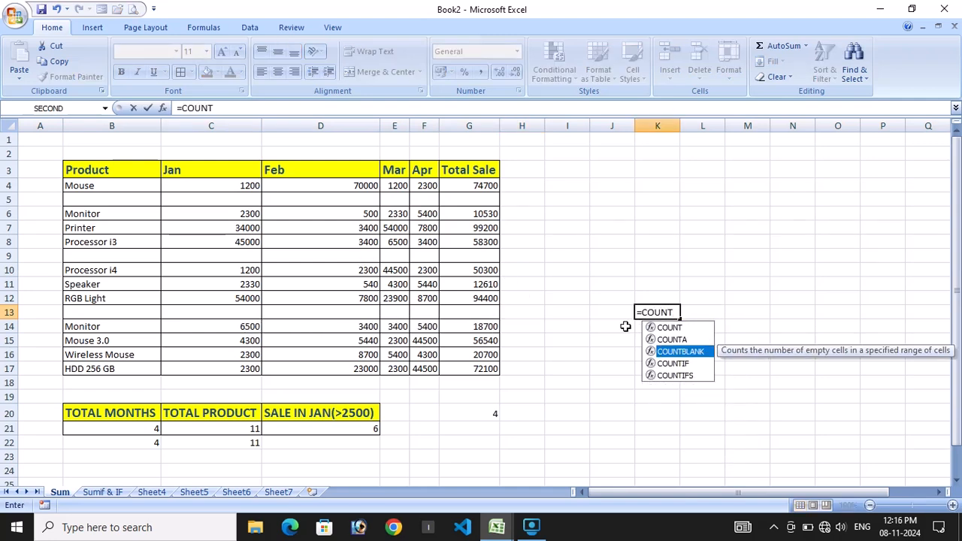
key("Tab")
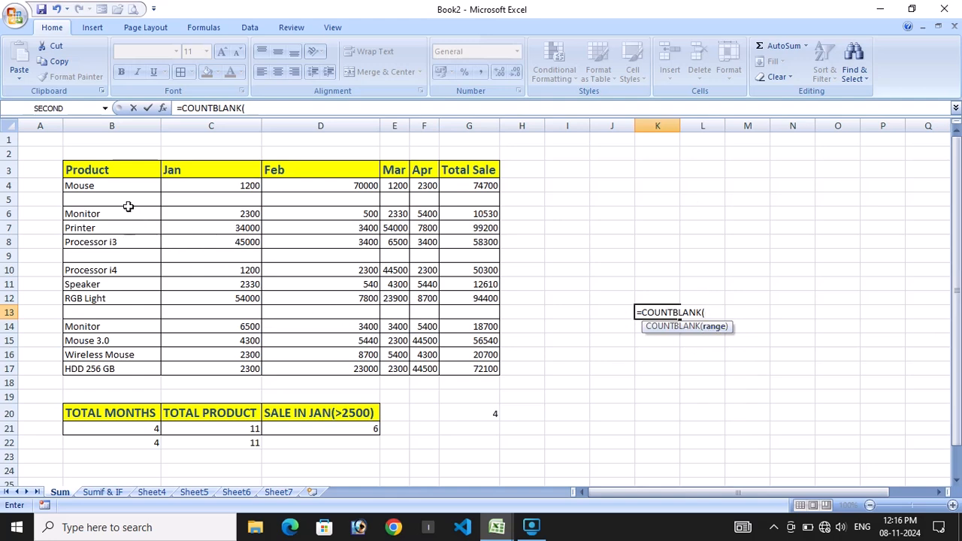
left_click_drag(125, 187, 470, 370)
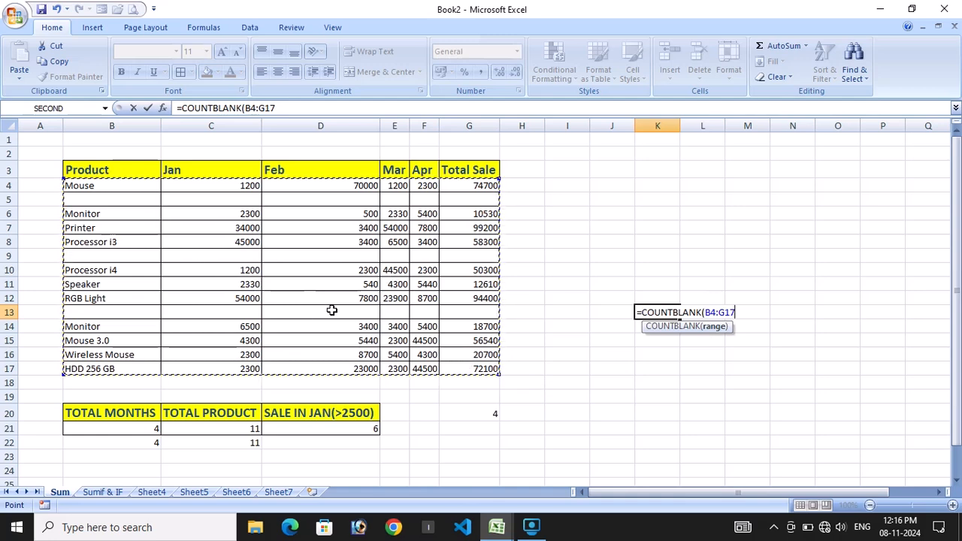
type(")")
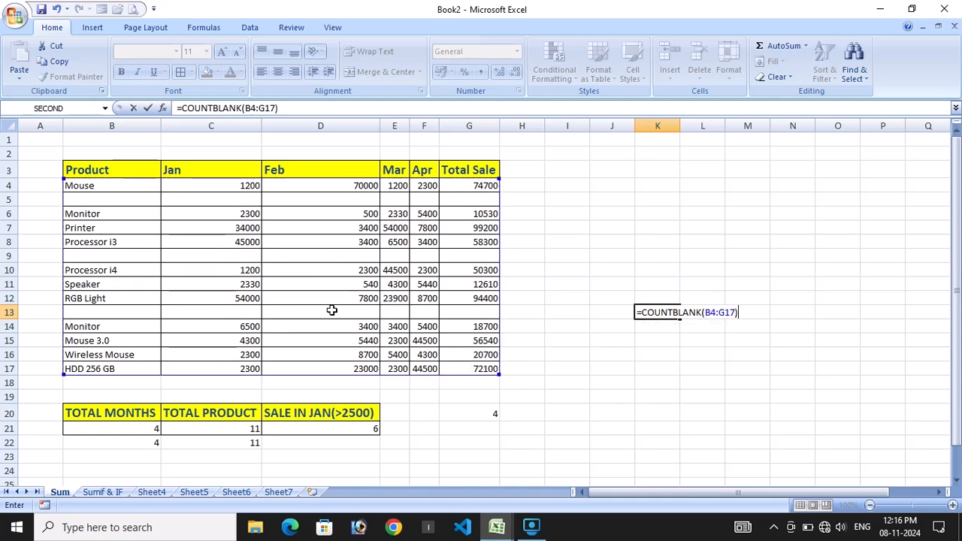
key("Return")
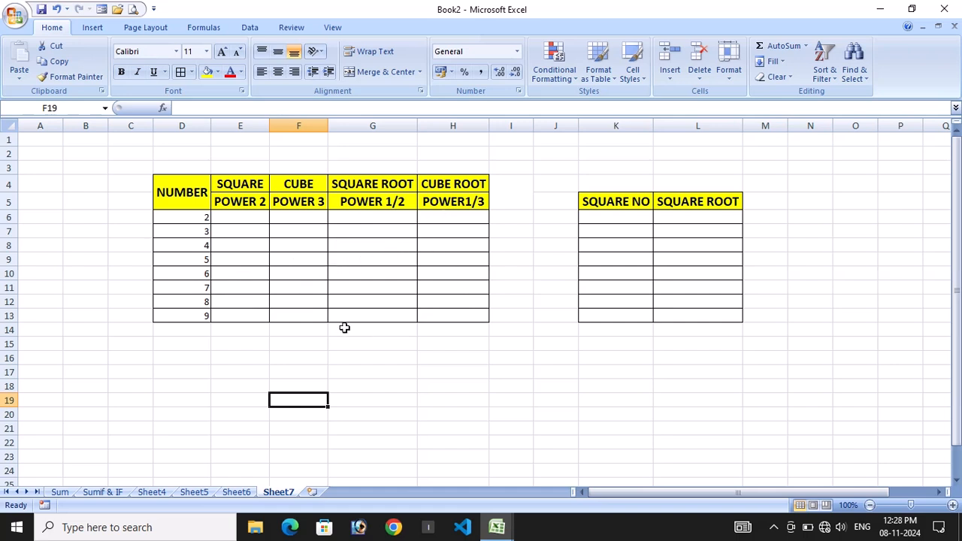
Enter =POWER(D6,2) in E6 to calculate the square of the first number
left_click(241, 220)
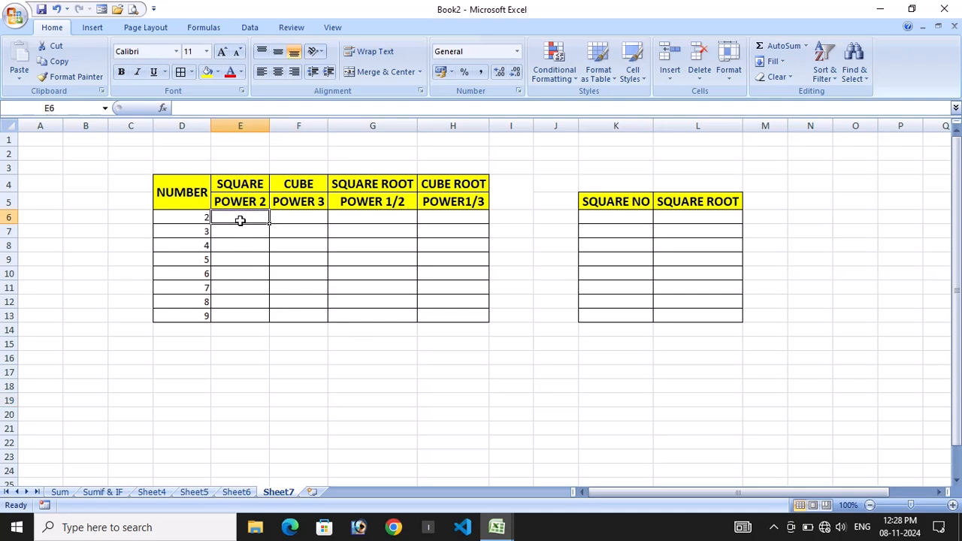
type("=POE")
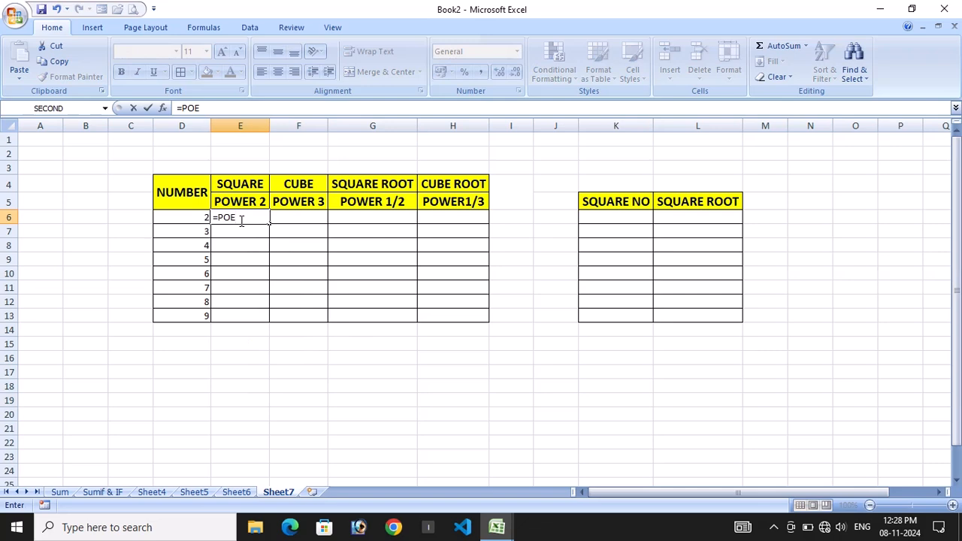
key("BackSpace")
type("W")
key("Tab")
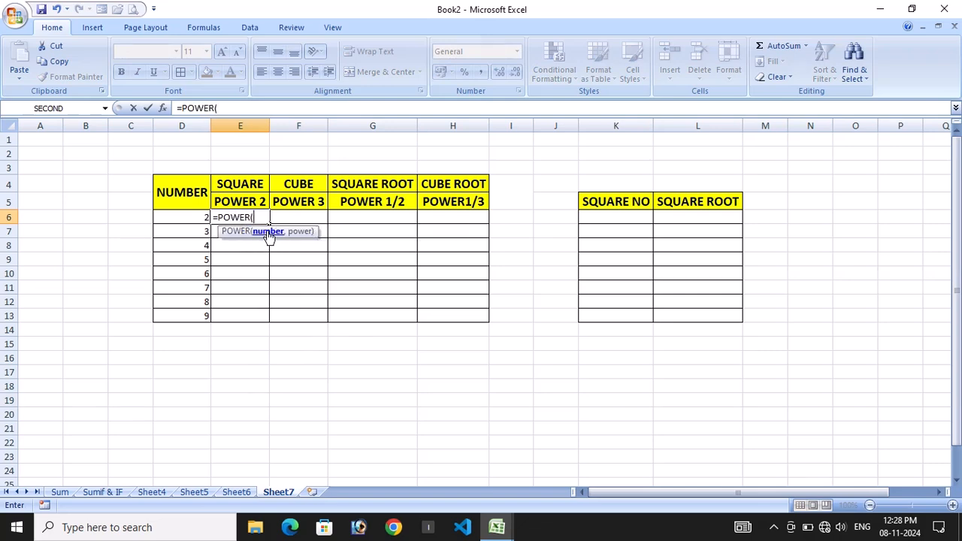
left_click(190, 217)
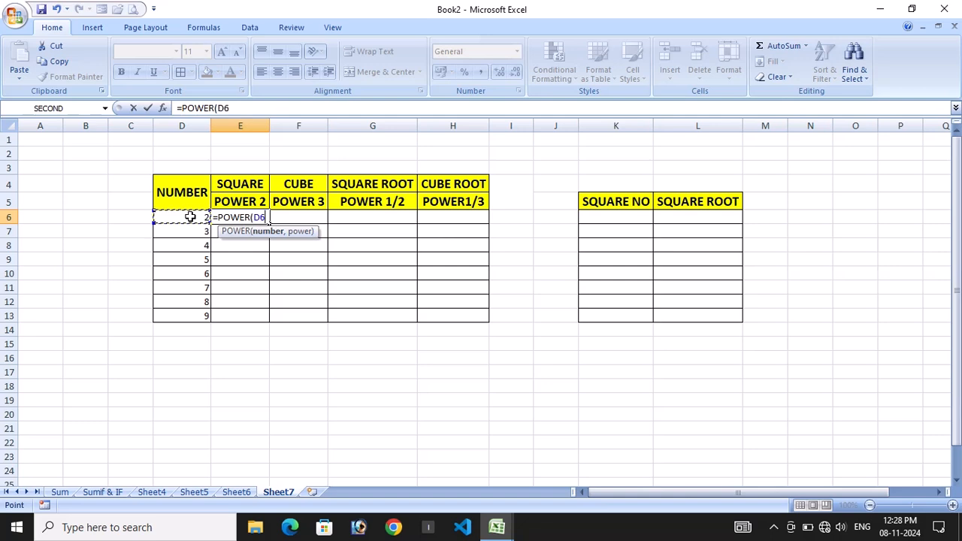
type(",")
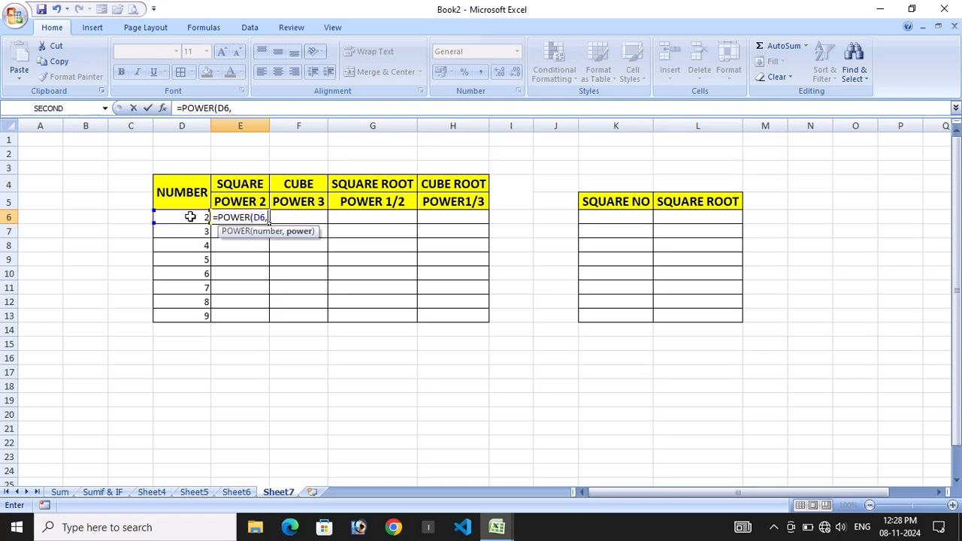
type("2)")
key("Return")
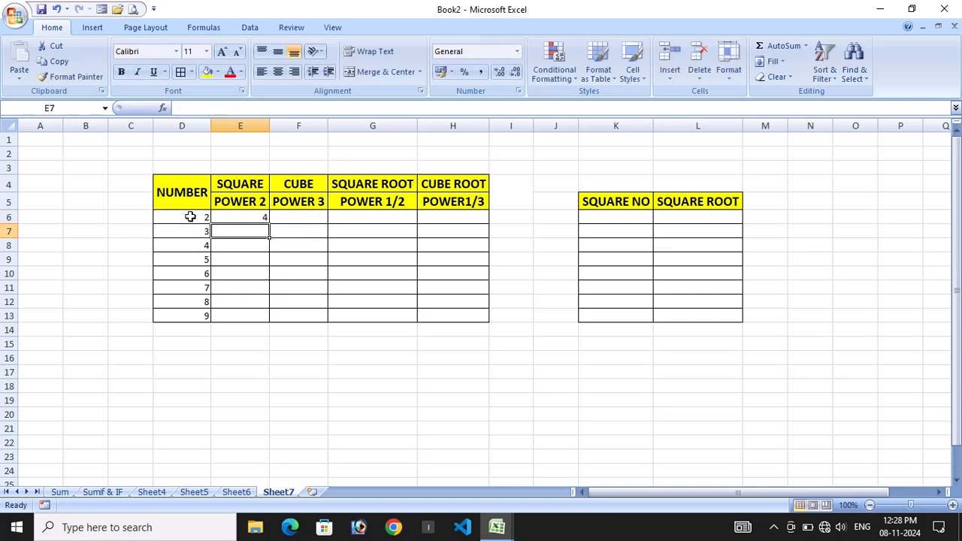
Enter =POWER(D6,3) in F6 to calculate the cube of the first number
left_click(287, 218)
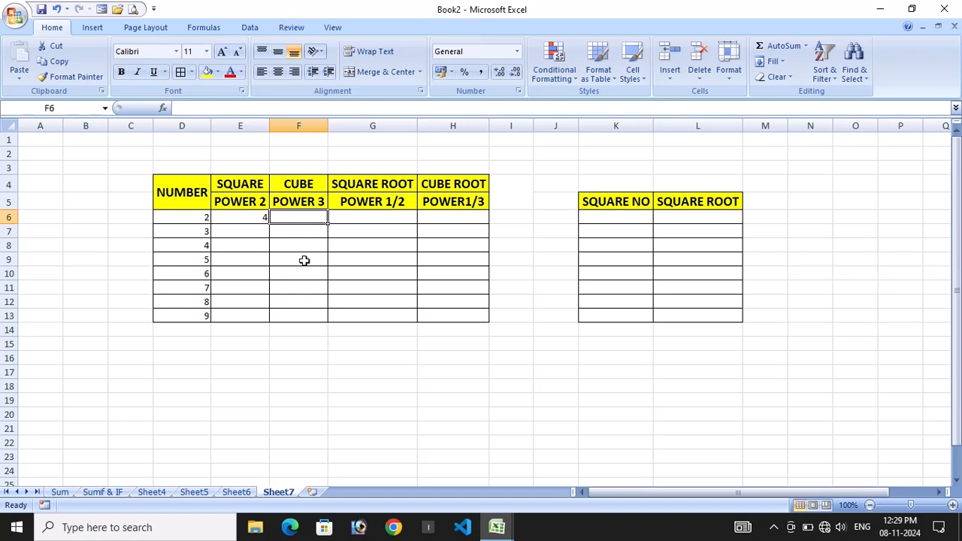
type("=")
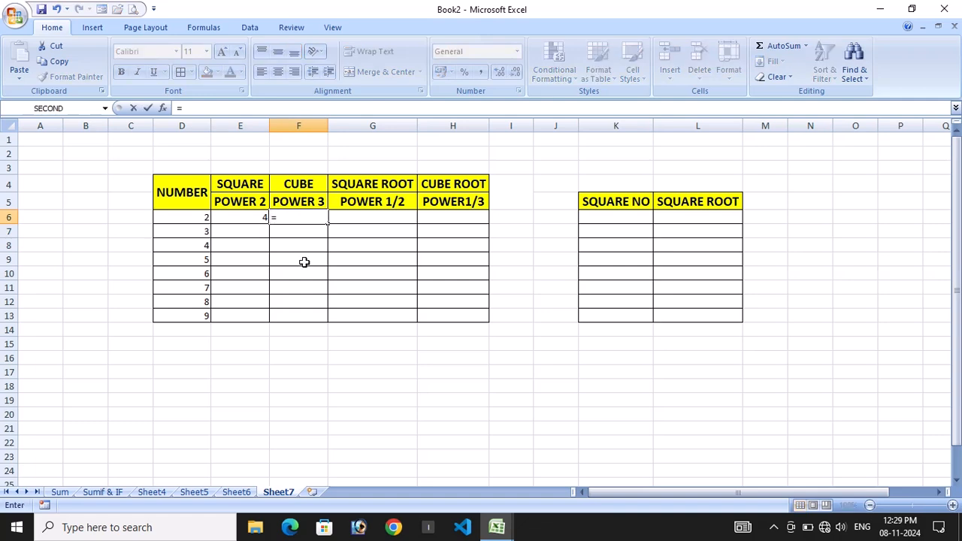
type("PO")
key("BackSpace")
type("PO")
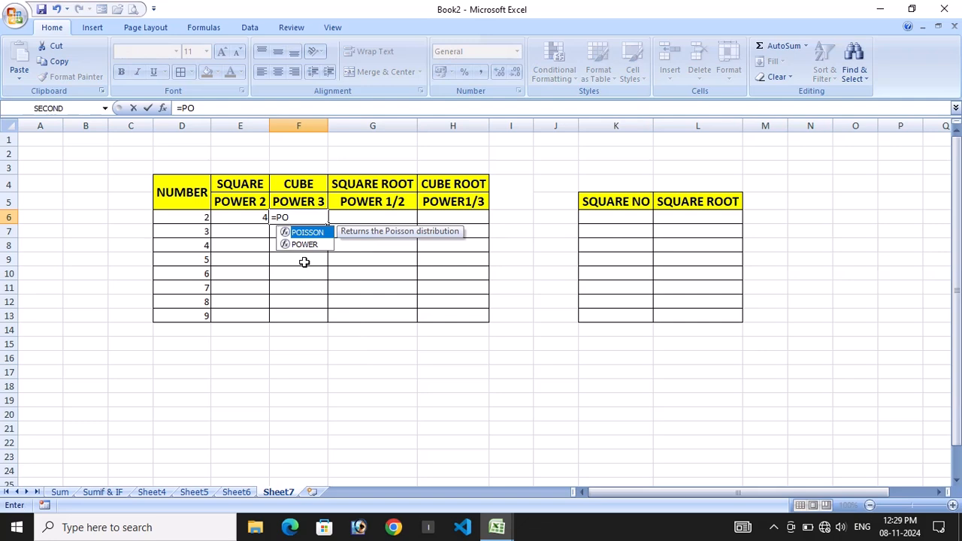
key("Down")
key("Tab")
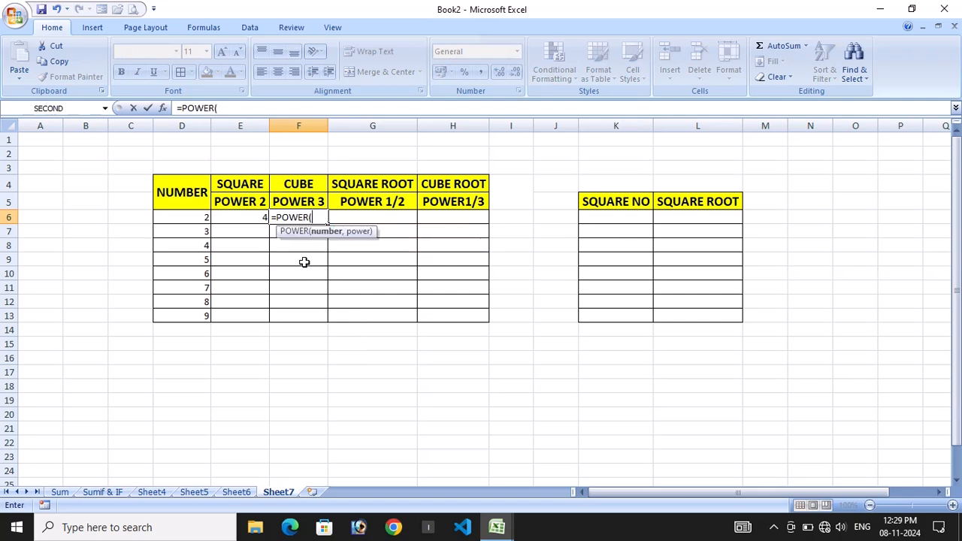
left_click(191, 217)
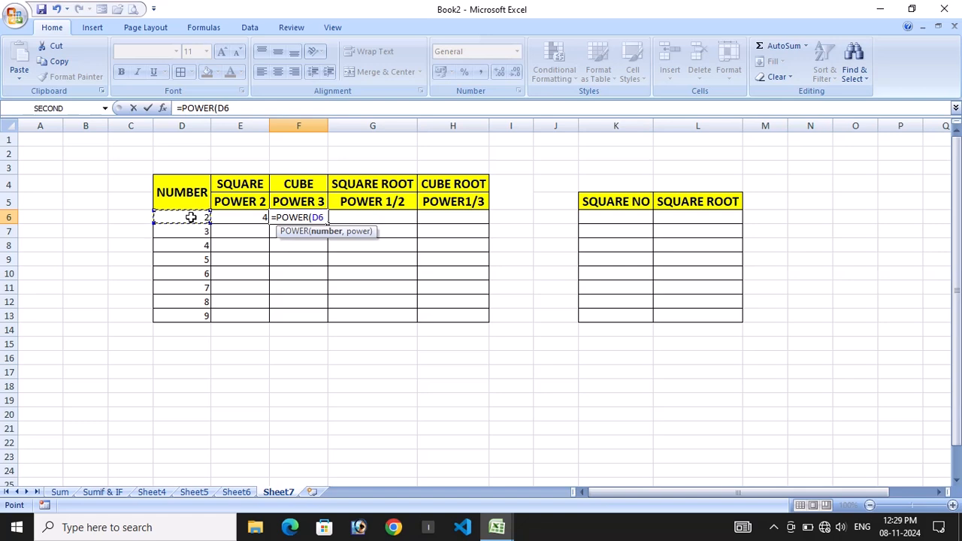
type(",")
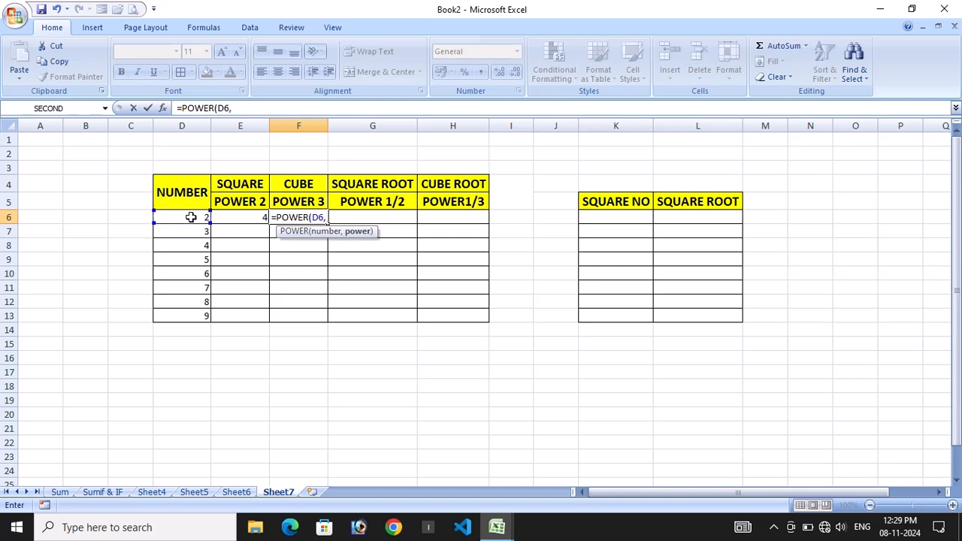
type("3")
key("Return")
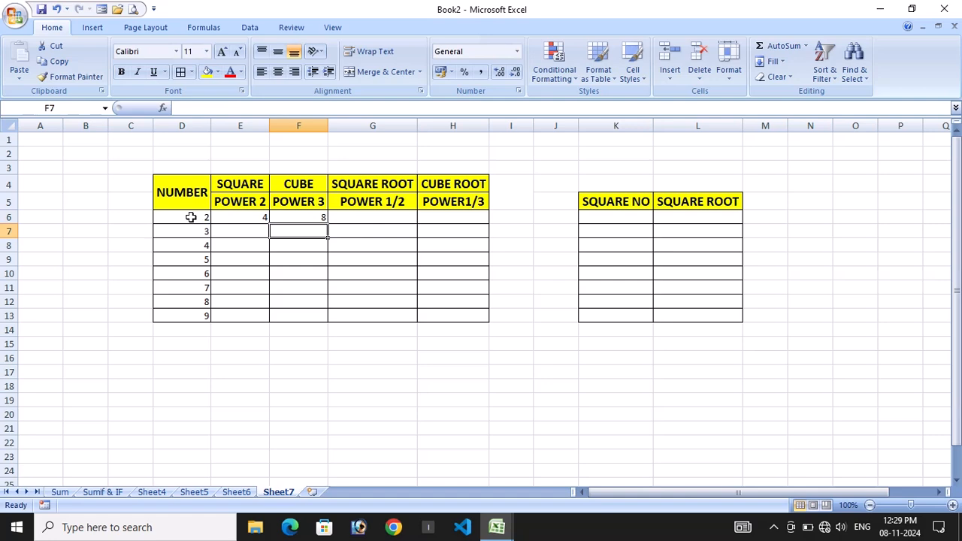
Enter =POWER(D7,2) in E7 to calculate the square of the second number
left_click(237, 238)
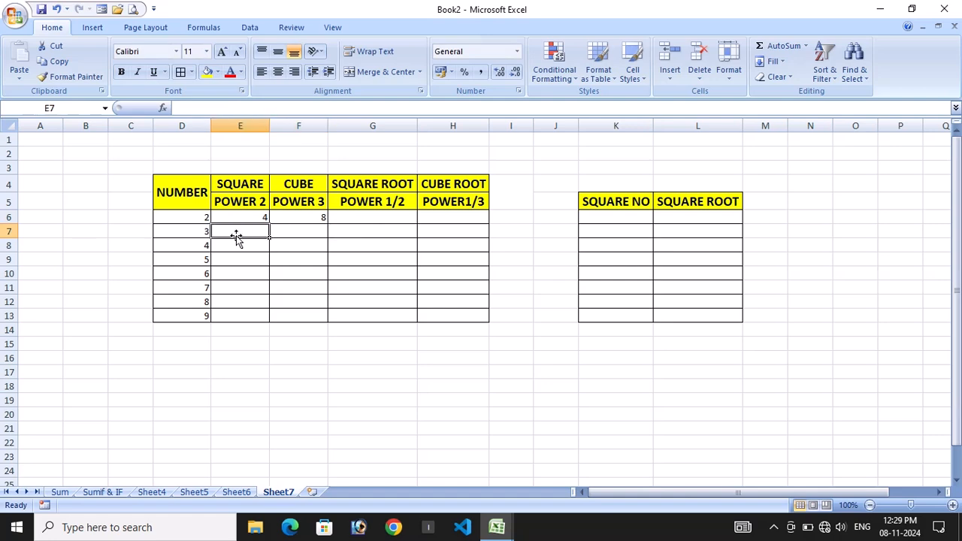
type("=POWE")
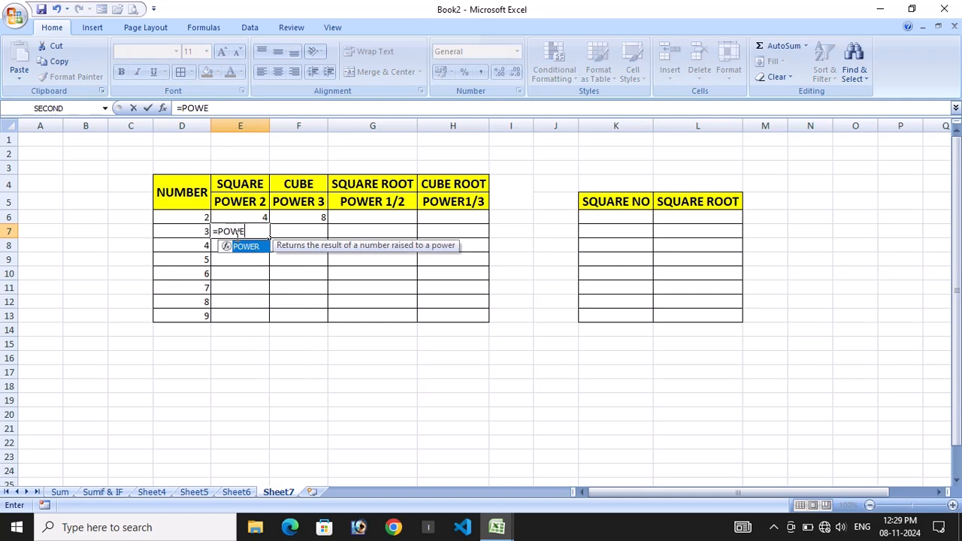
type("R(")
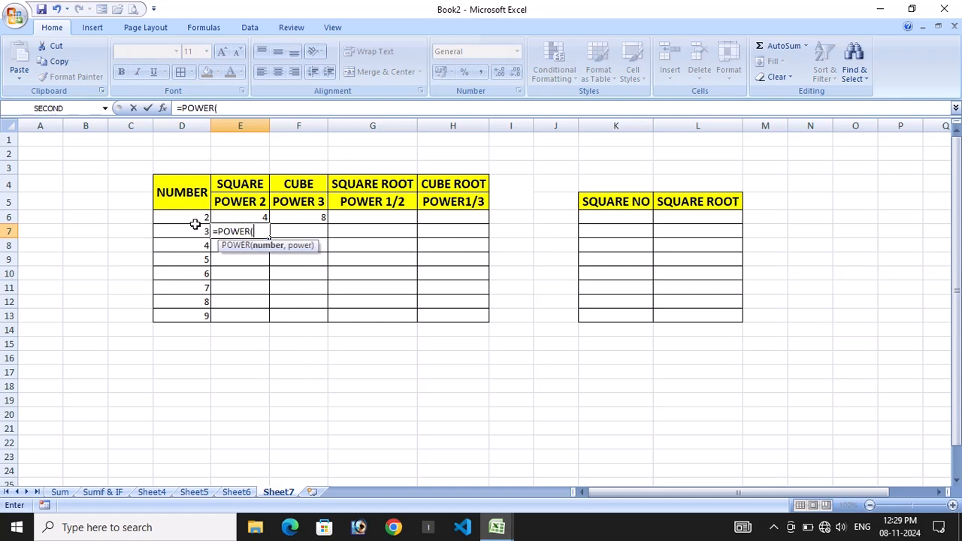
left_click(195, 230)
type(",")
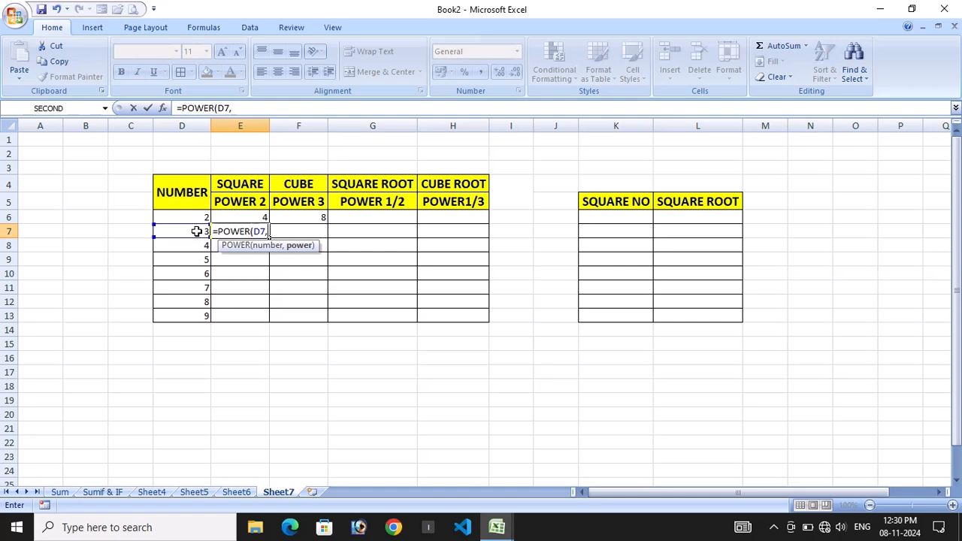
type("2)")
key("Return")
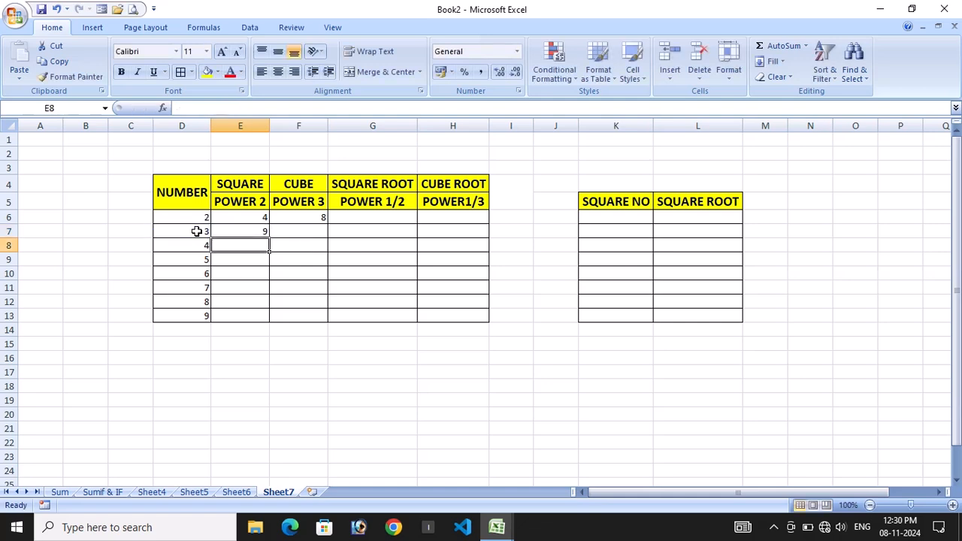
Fill the square formula from E7 and the cube formula from F6 down to row 13
left_click(246, 230)
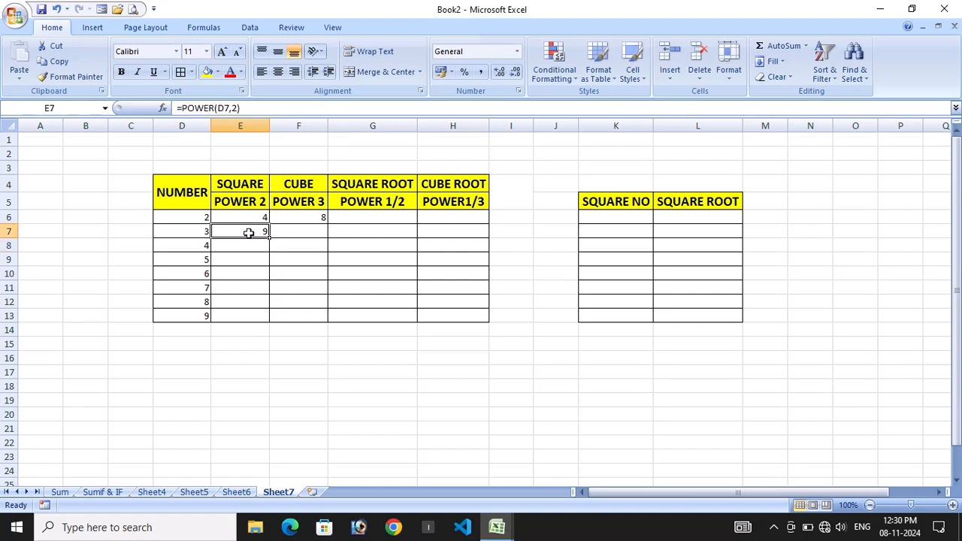
double_click(268, 235)
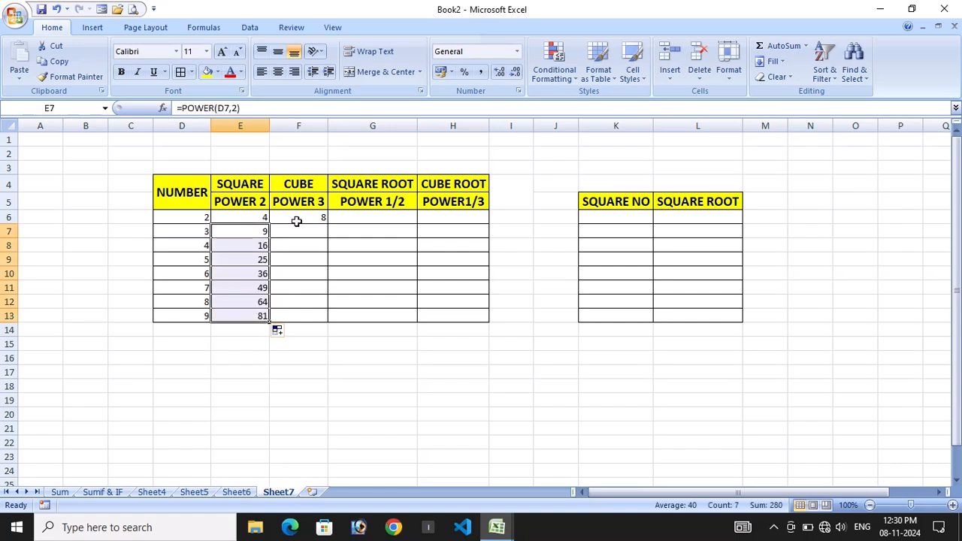
left_click(296, 221)
double_click(327, 223)
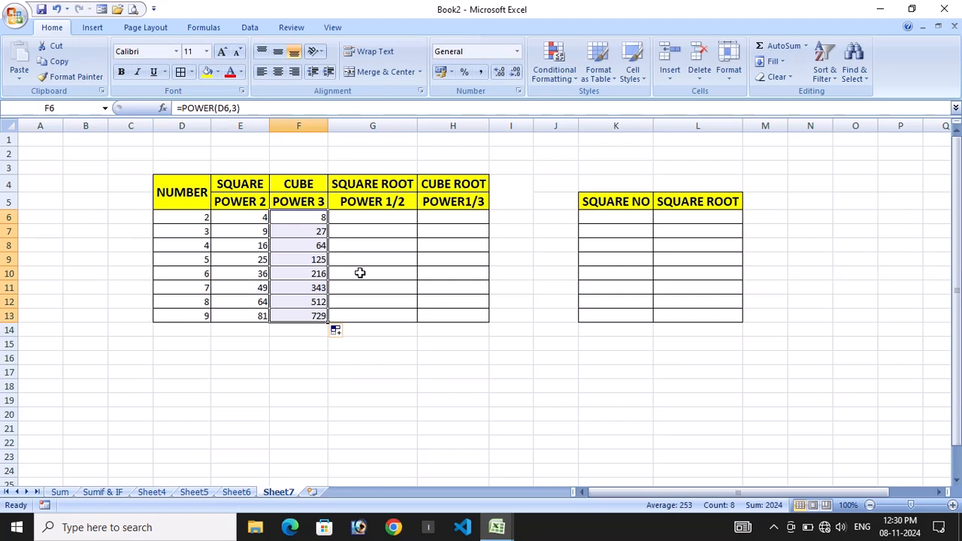
Enter =POWER(E6,1/2) in G6 to calculate the square root of the first squared value
left_click(345, 231)
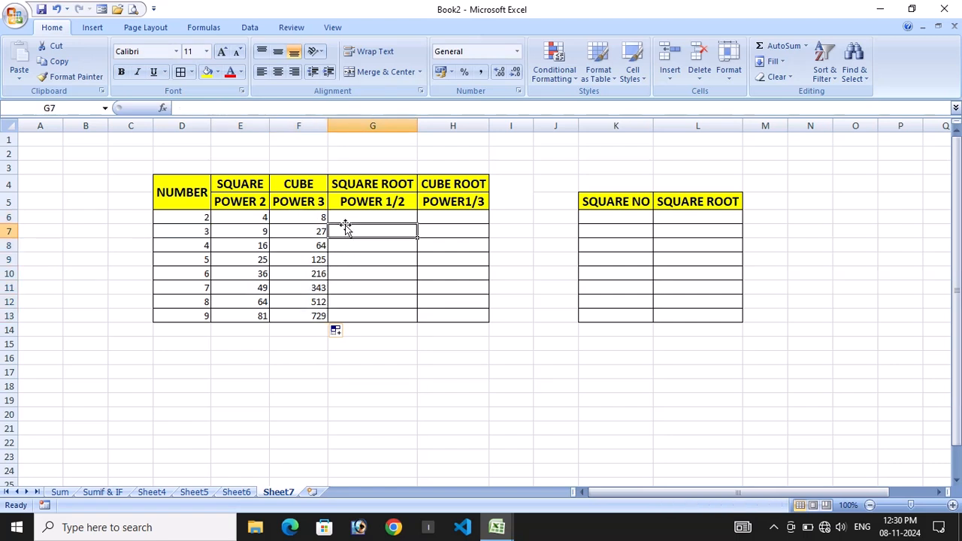
left_click(348, 216)
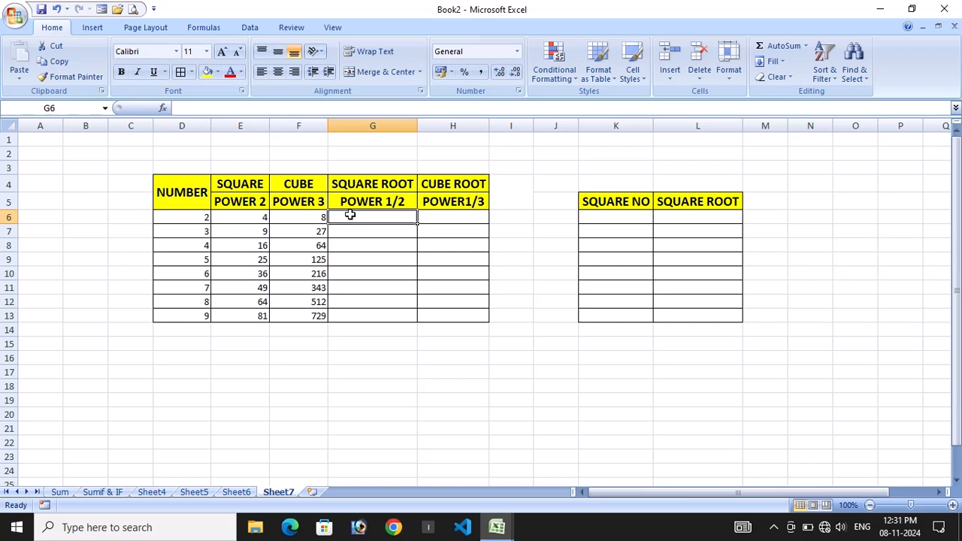
key("Left")
key("Left")
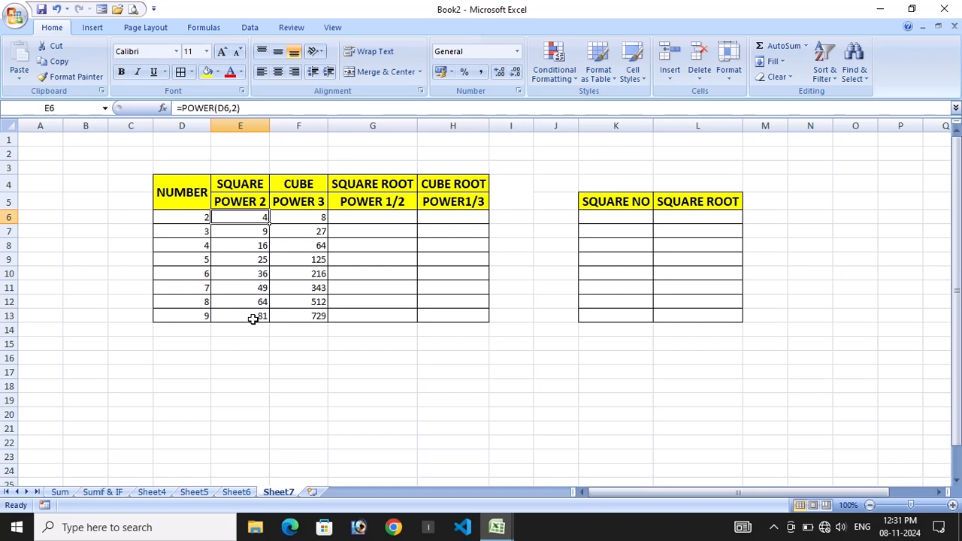
left_click(366, 217)
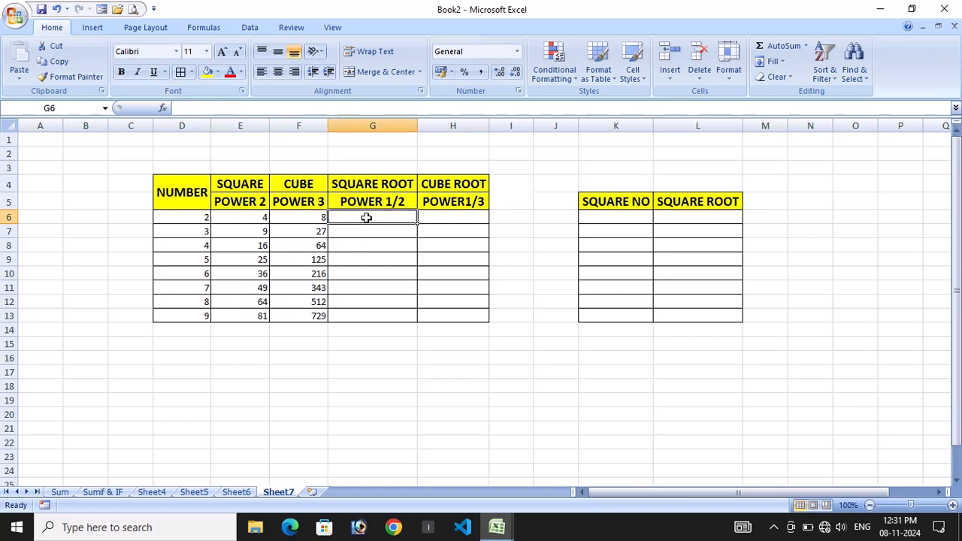
type("=P")
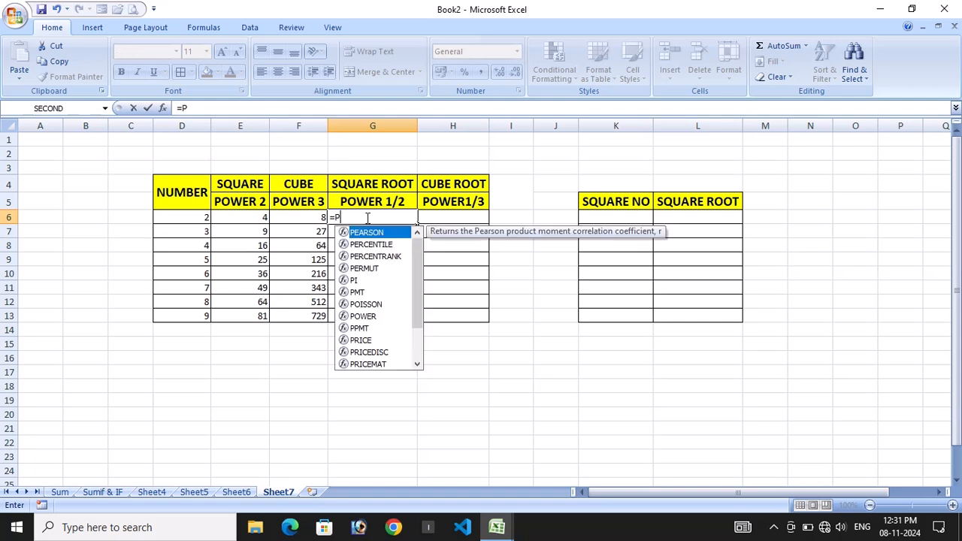
type("OWER")
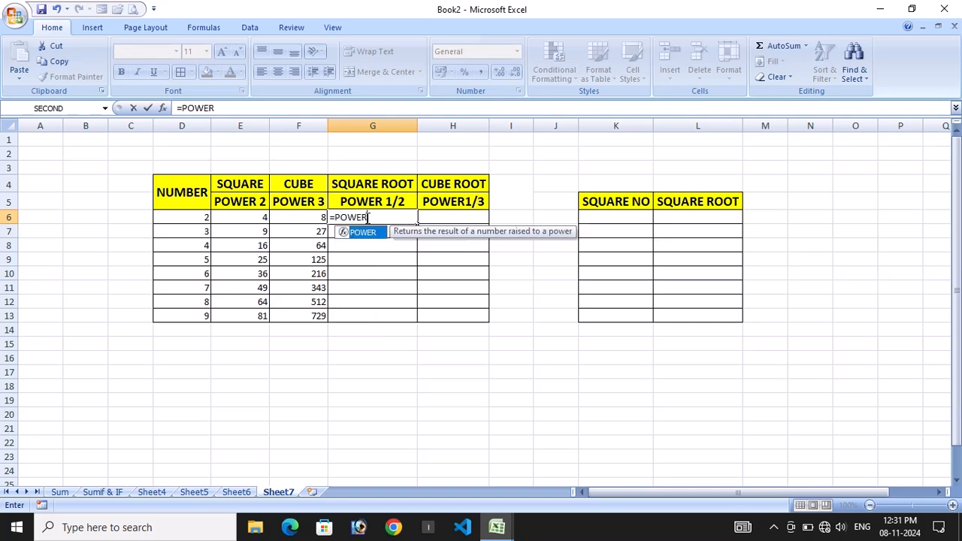
type("(")
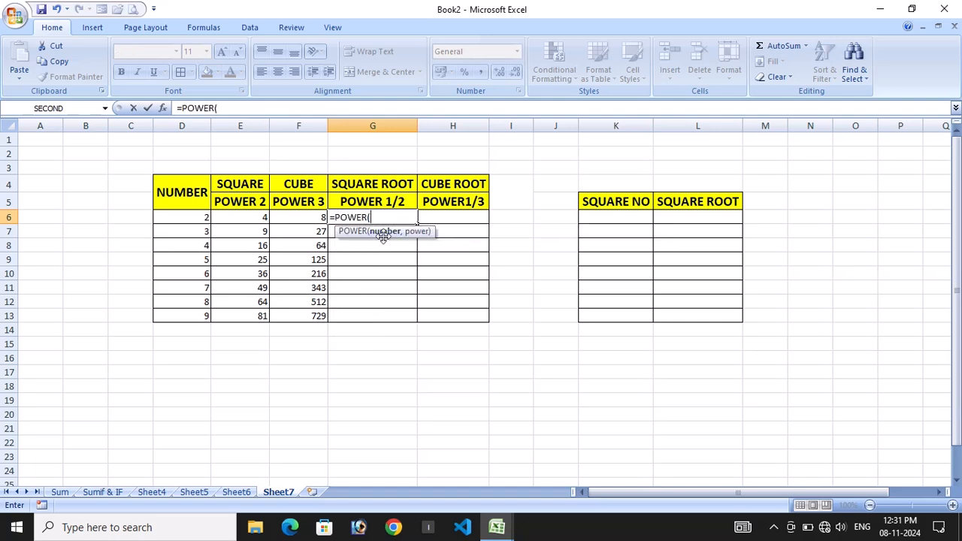
left_click(248, 218)
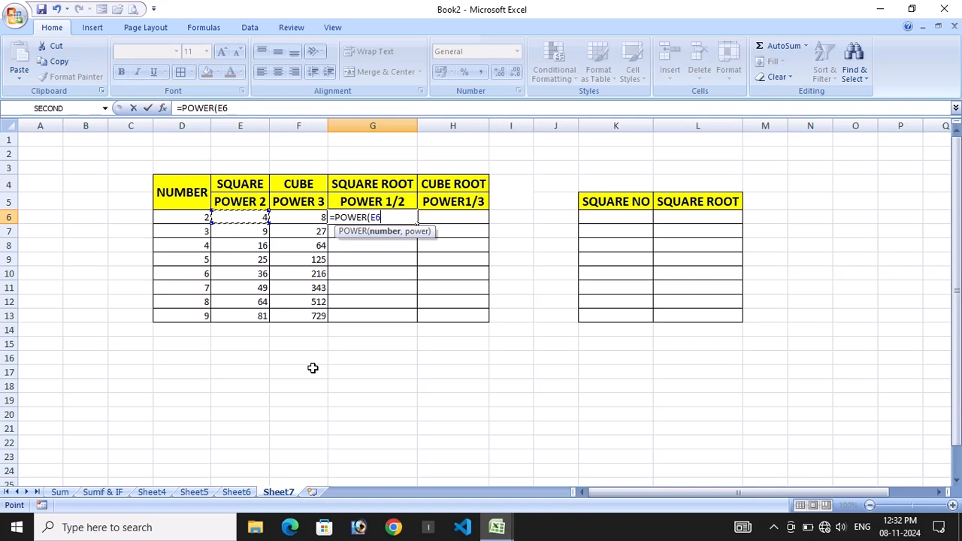
type(",")
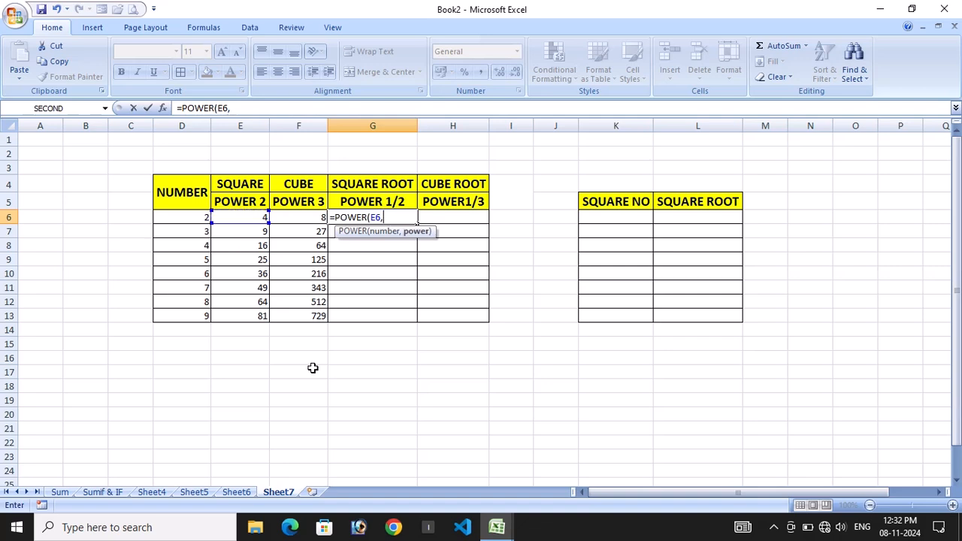
type("1/2")
key("Return")
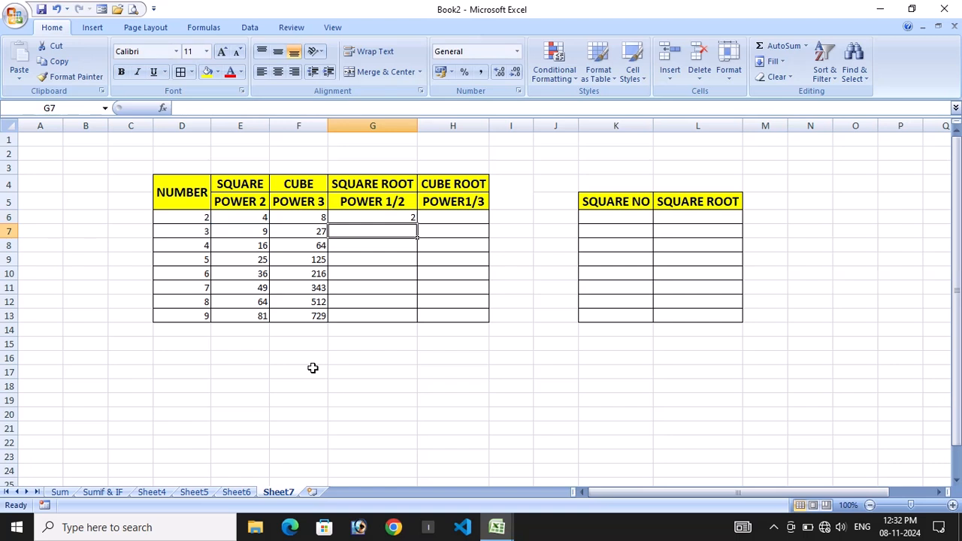
Enter =POWER(E7,1/2) in G7 and fill the square root formula down to row 13
type("=POWER(")
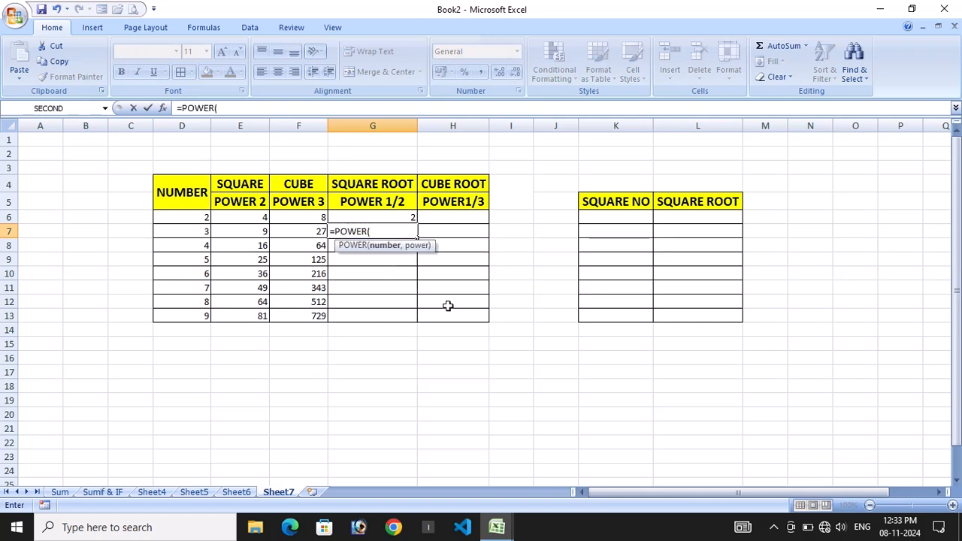
left_click(257, 233)
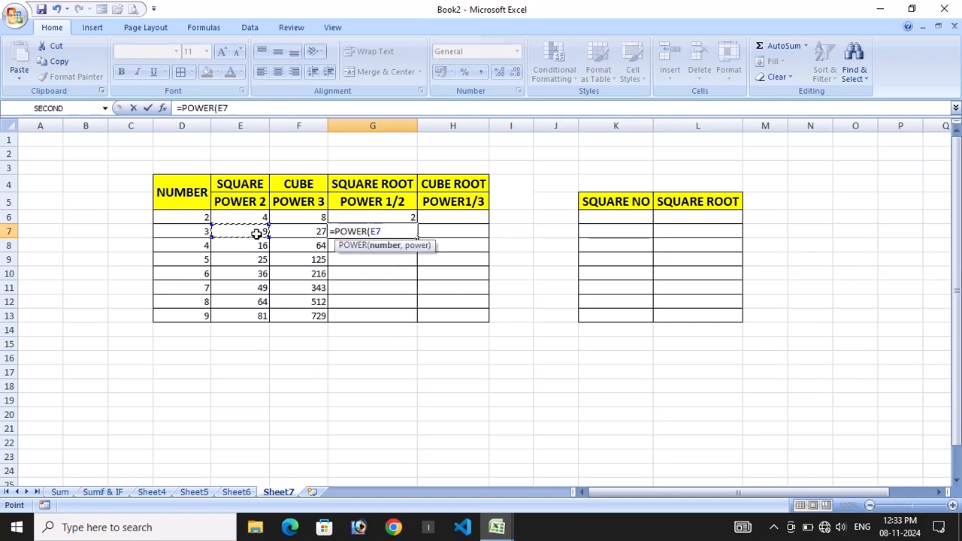
type(",1/")
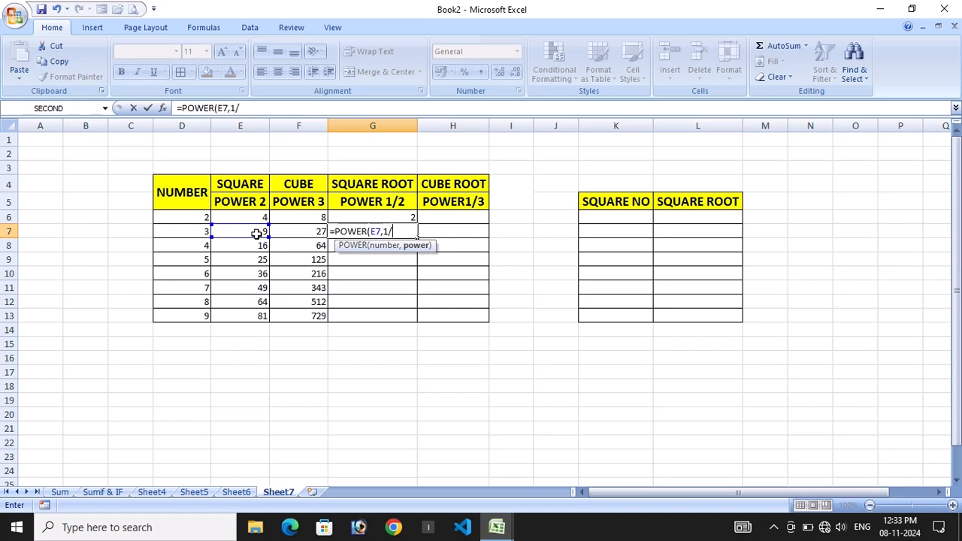
type("2)")
key("Return")
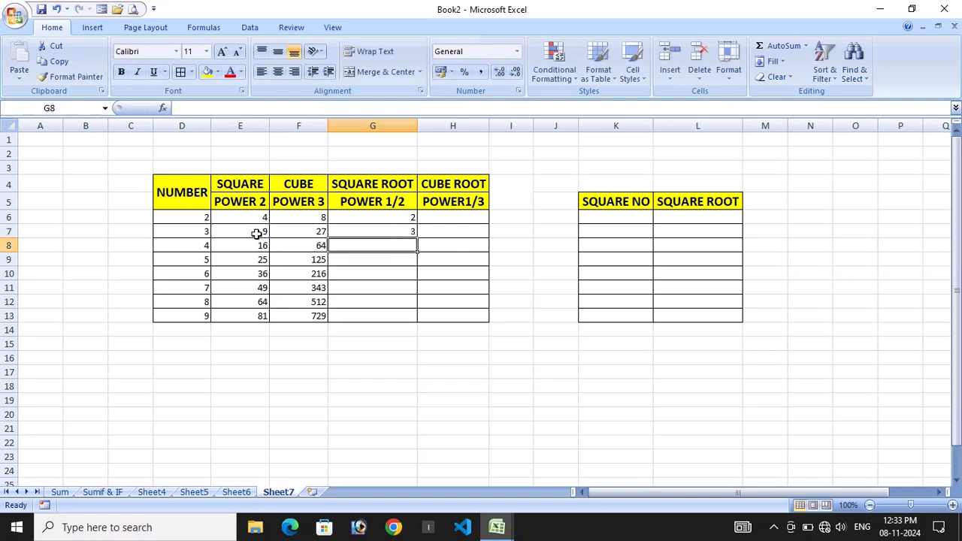
left_click(366, 230)
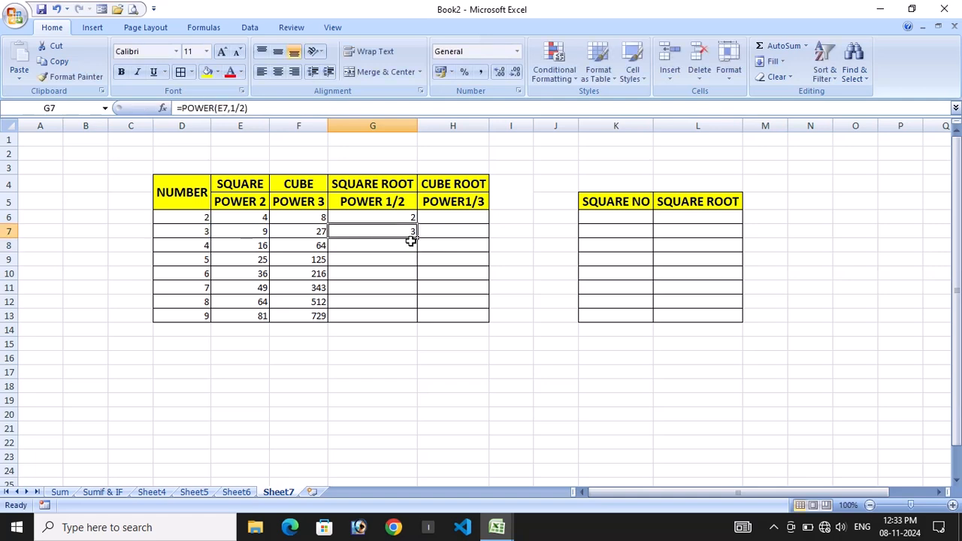
double_click(416, 238)
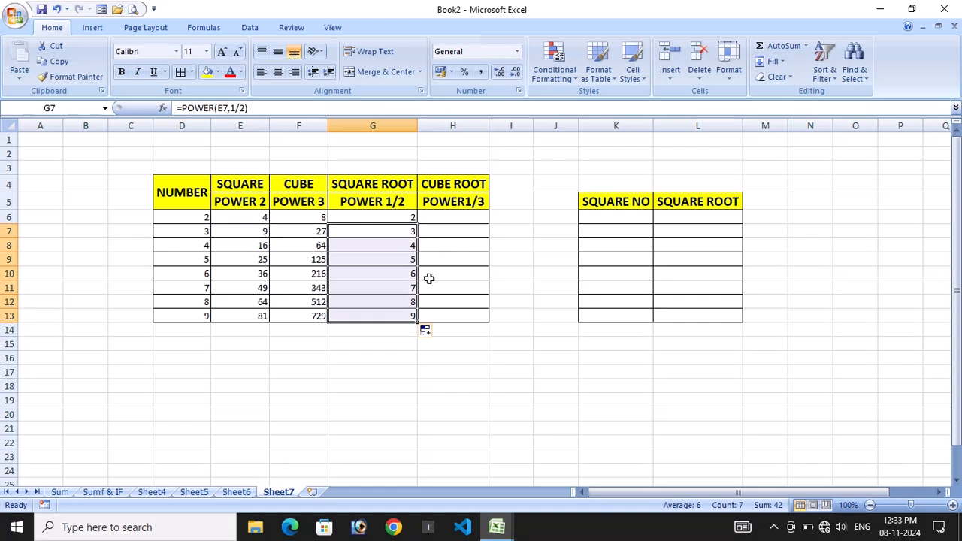
Enter =POWER(F6,1/3) in H6 and fill the cube root formula down to row 13
left_click(445, 291)
left_click(449, 221)
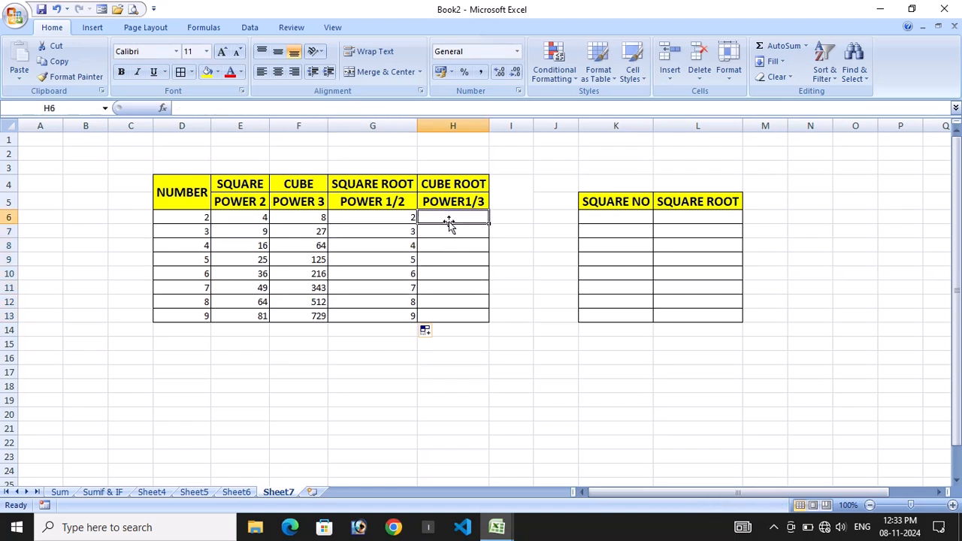
type("=POWER")
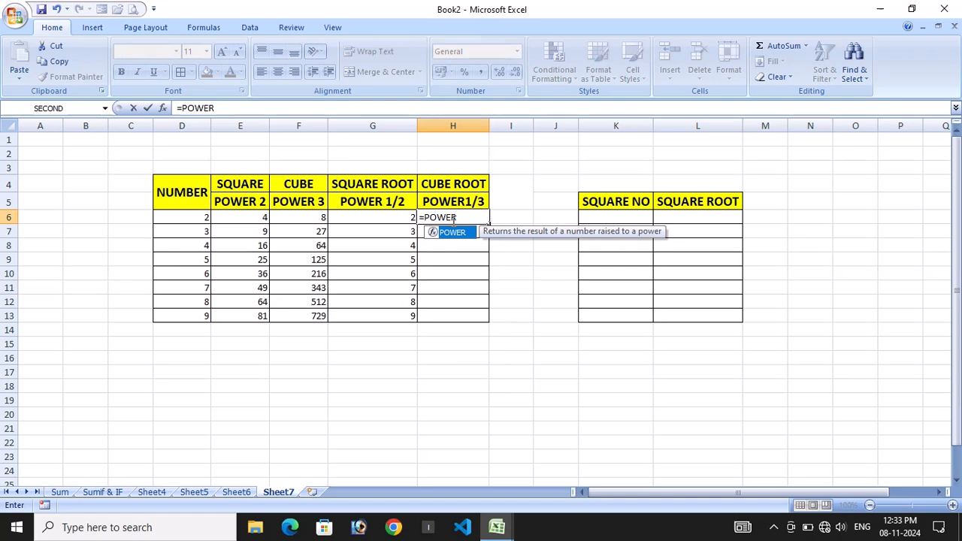
type("(")
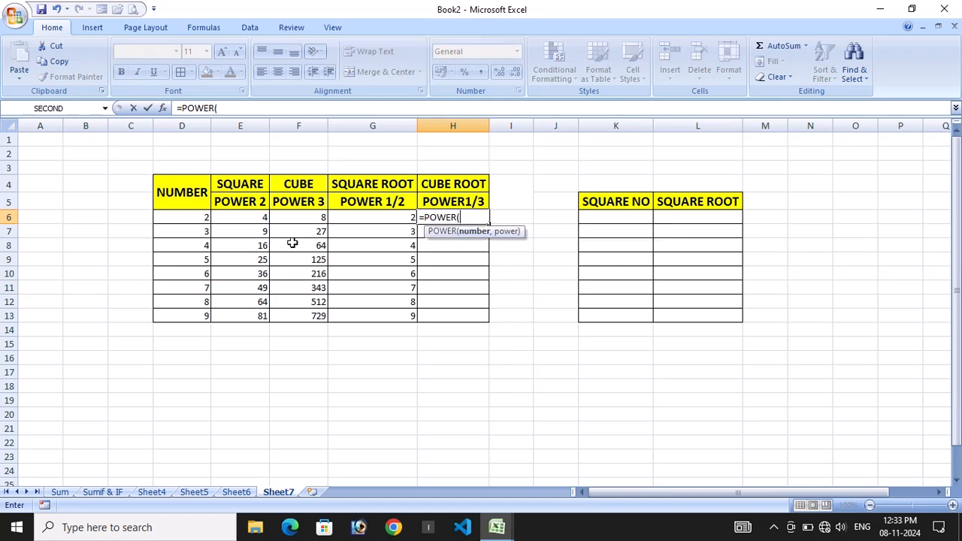
left_click(290, 218)
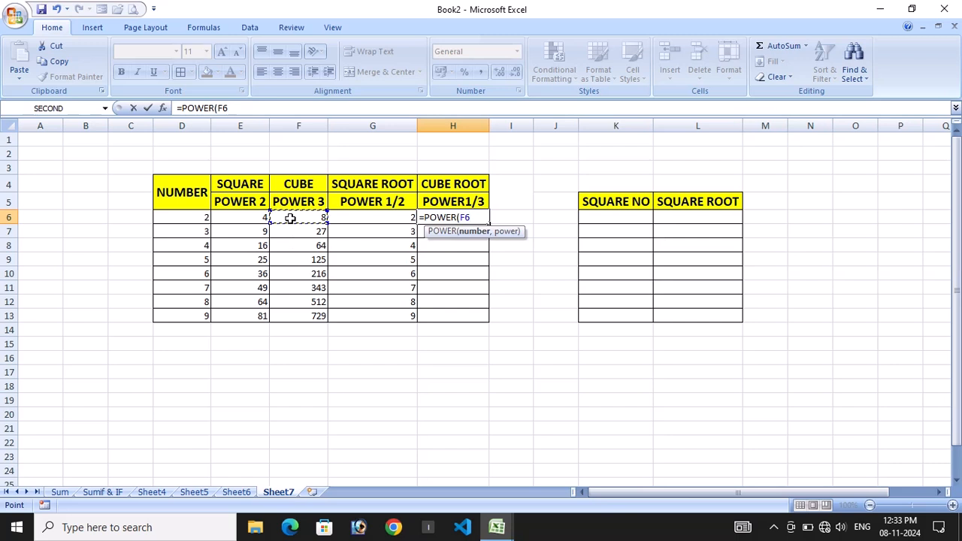
type(",1/3")
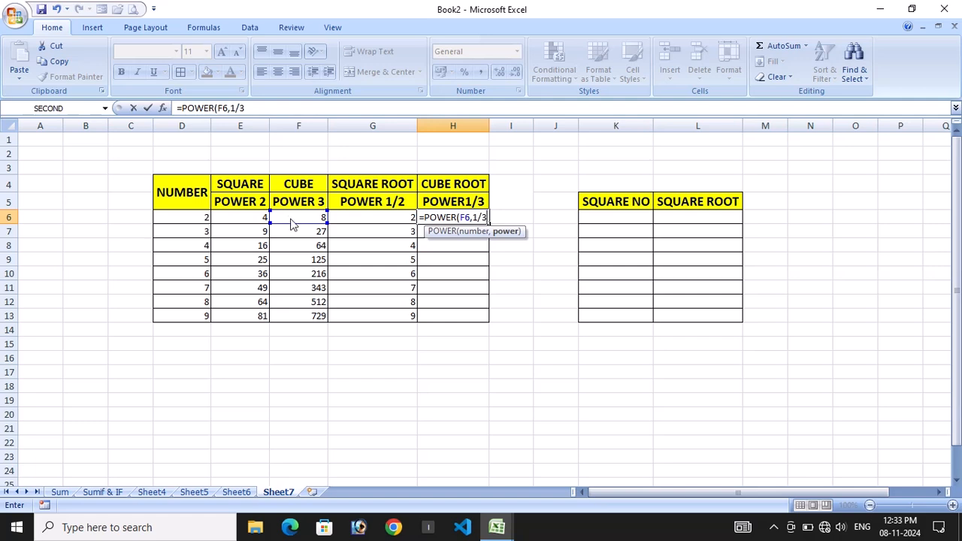
key("Return")
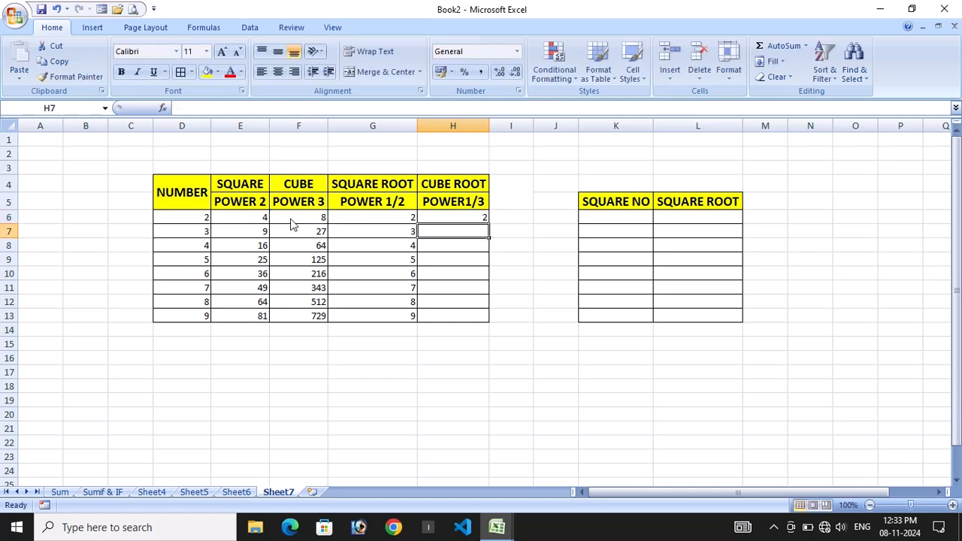
left_click(444, 218)
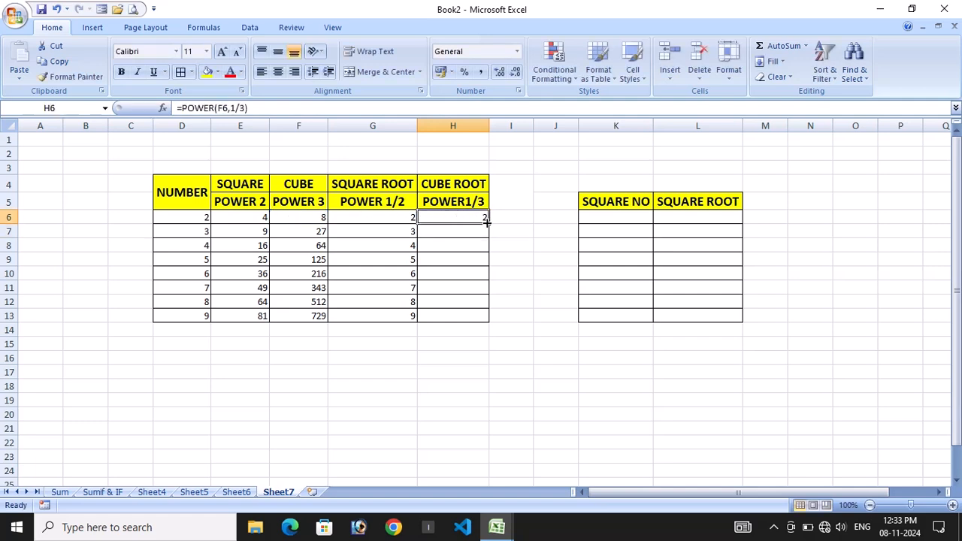
left_click_drag(487, 223, 511, 308)
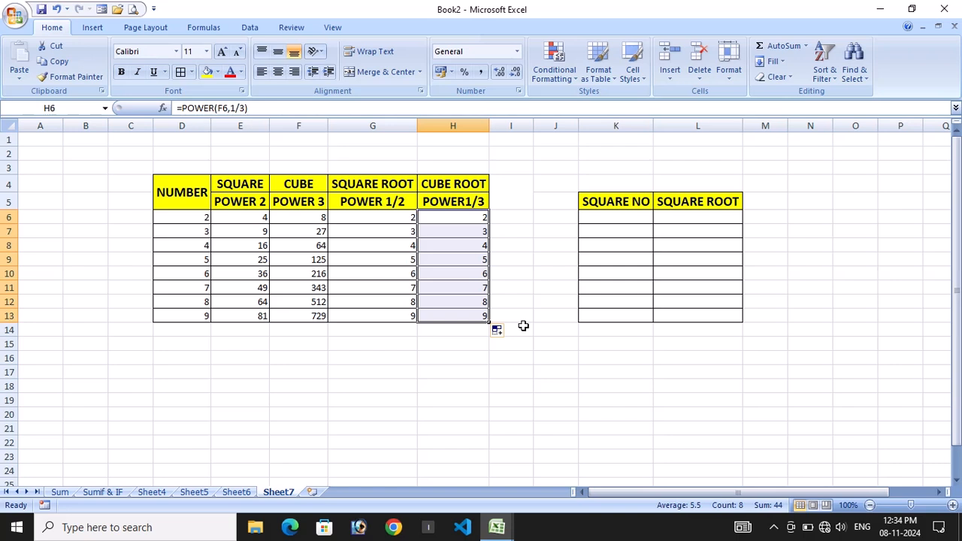
Copy the squares in E6:E13 and paste them as values into the SQUARE NO column starting at K6
left_click(589, 366)
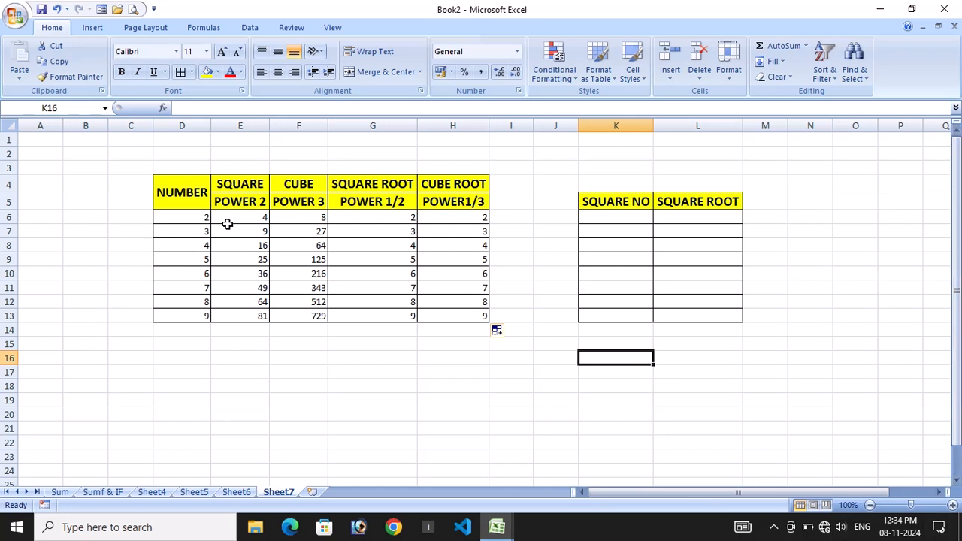
left_click_drag(229, 221, 244, 318)
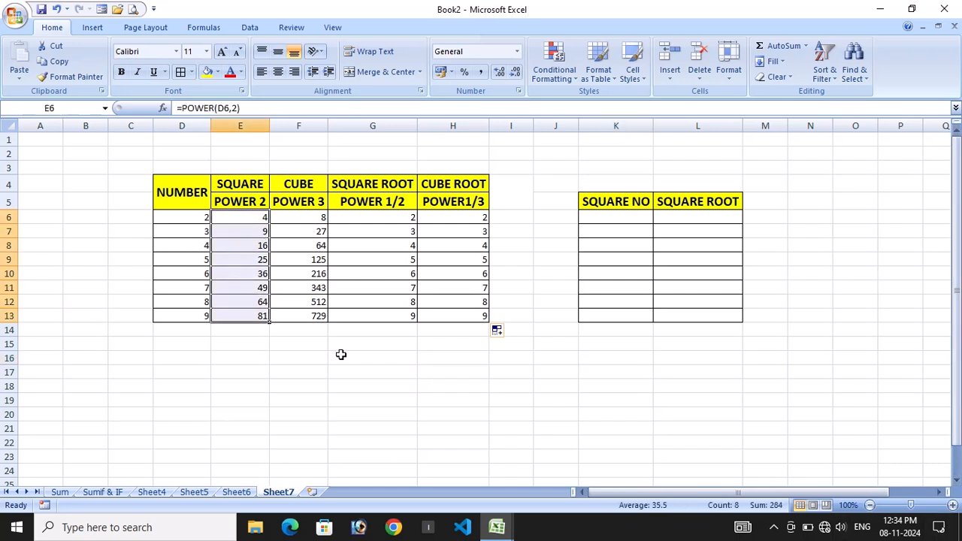
key("ctrl+c")
left_click(589, 218)
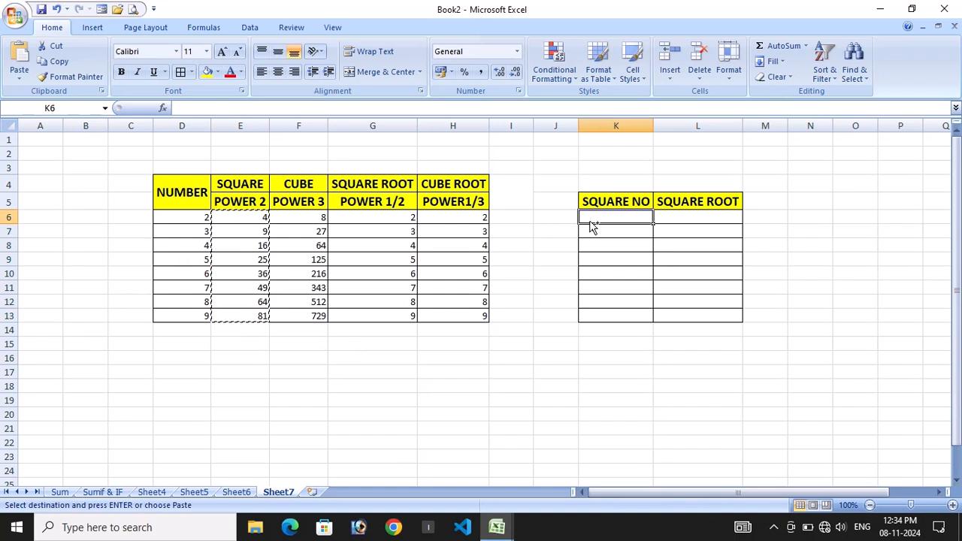
key("ctrl+v")
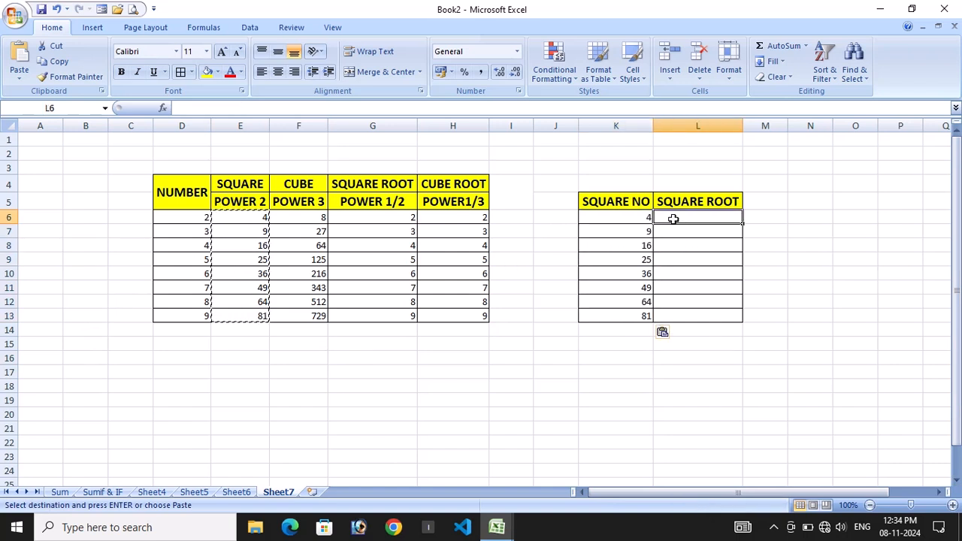
Enter =SQRT(K6) in L6 and fill the formula down the SQUARE ROOT column to row 13
type("=")
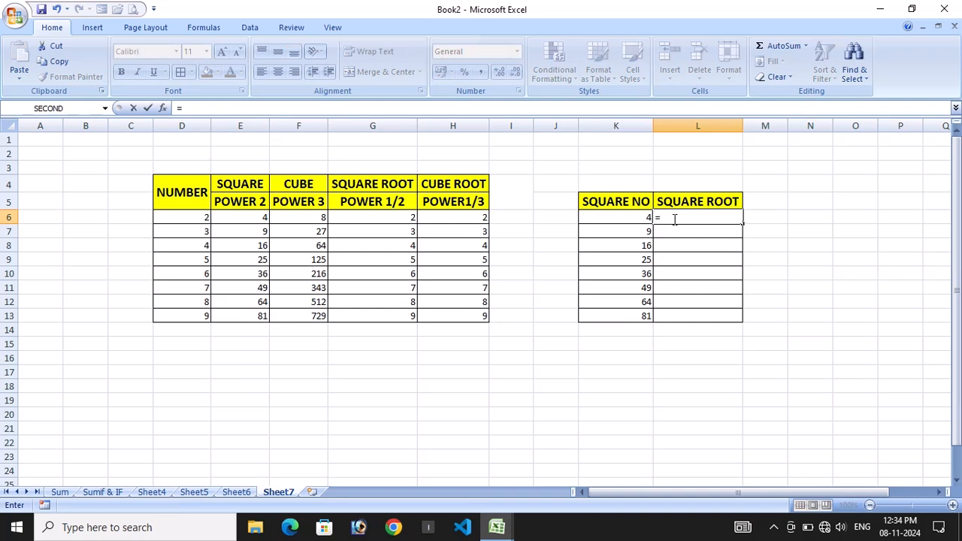
type("SQRT")
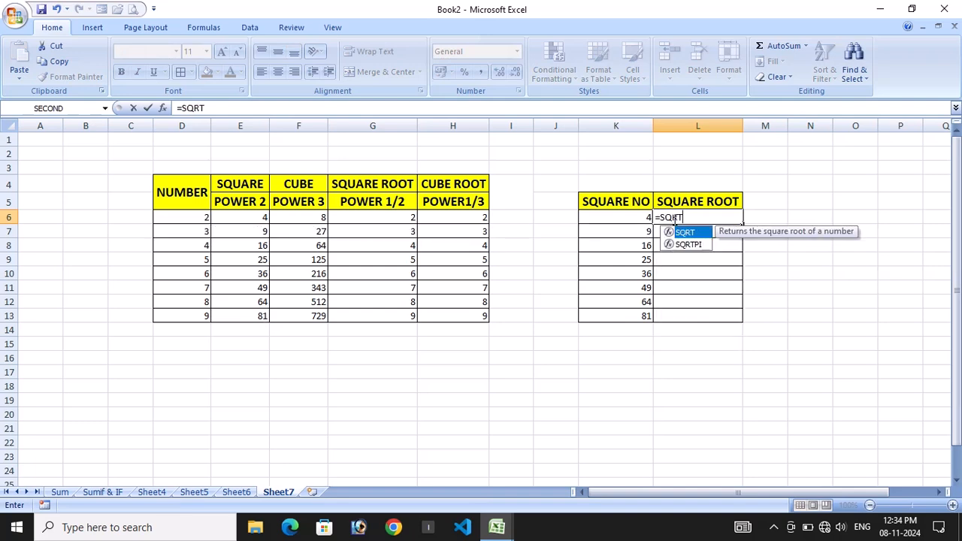
type("(")
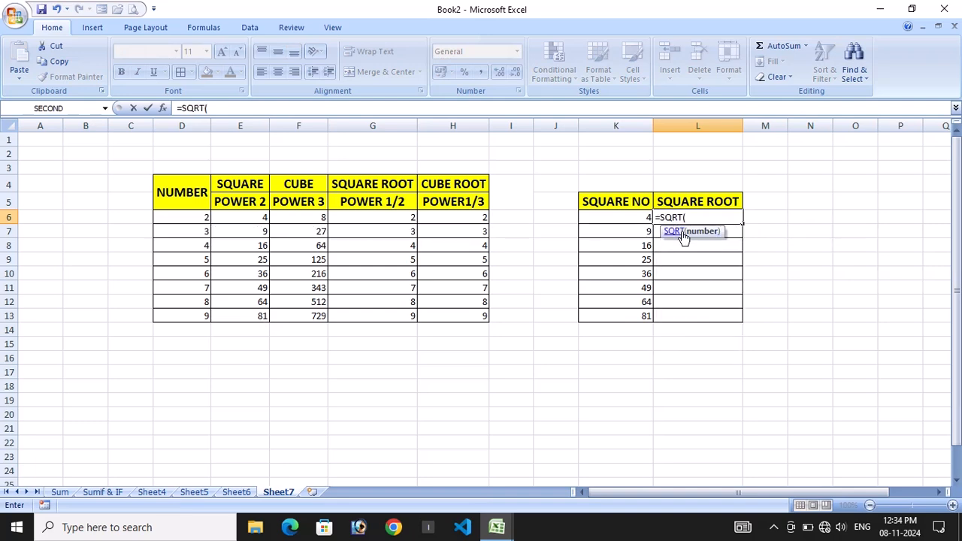
left_click(643, 216)
key("Return")
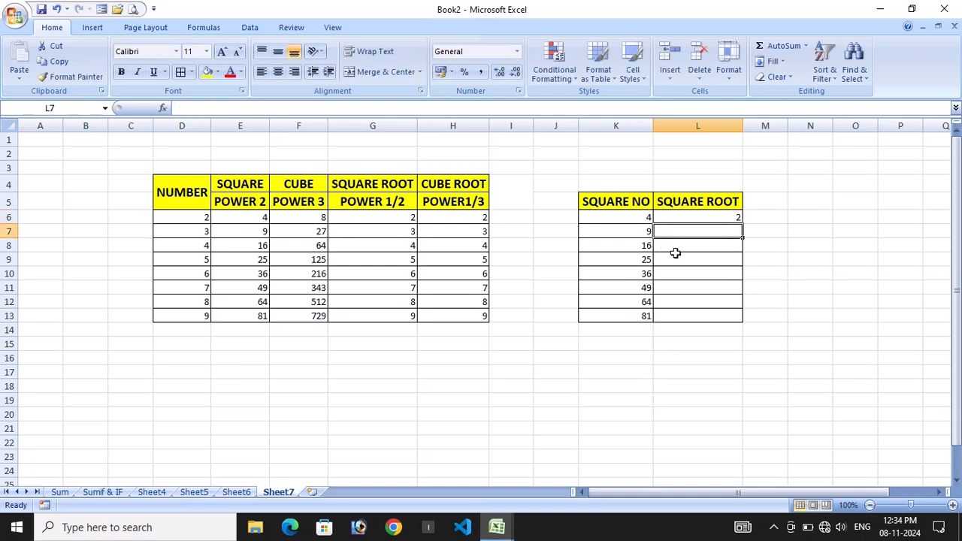
left_click(709, 218)
double_click(745, 224)
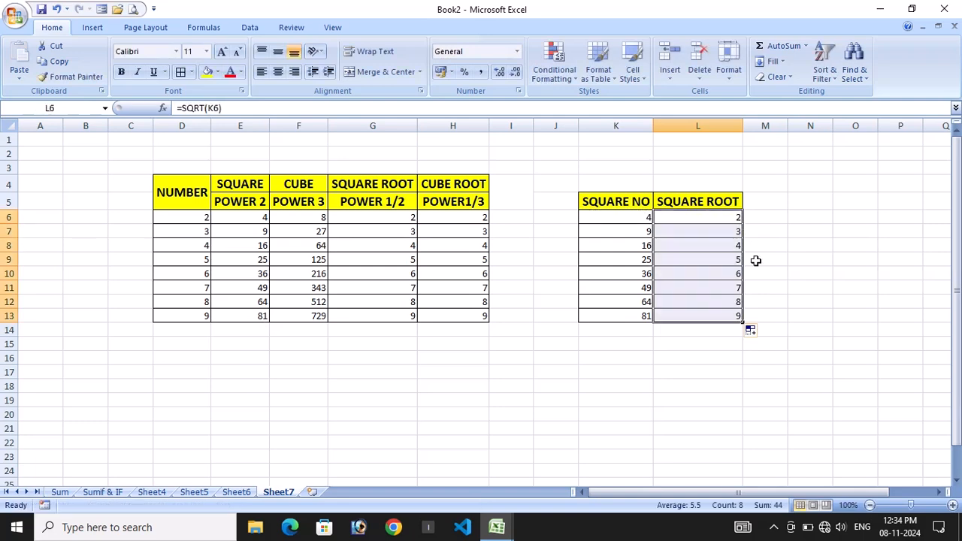